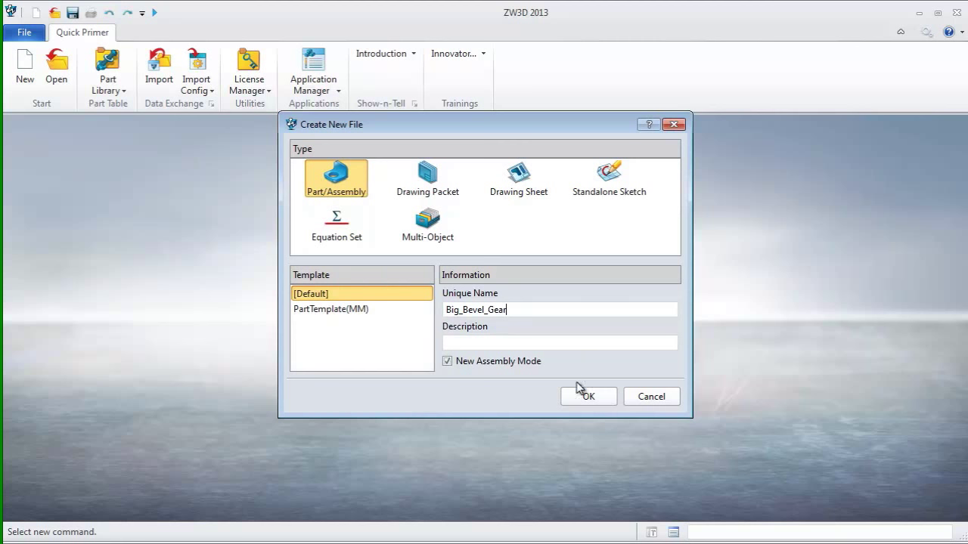
# Create the Big_Bevel_Gear part and set the DWG import filter to exclude the four thicker line widths.
pyautogui.click(594, 399)
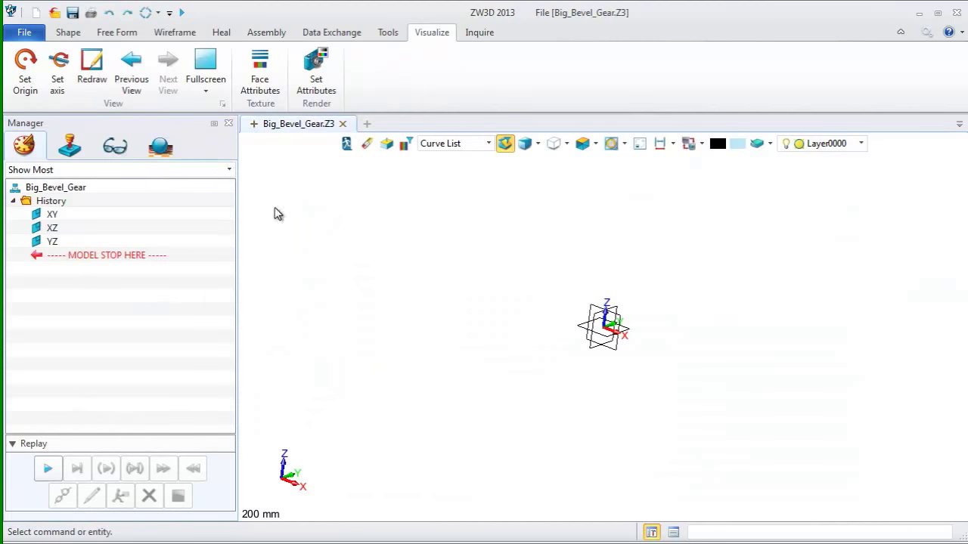
pyautogui.click(23, 31)
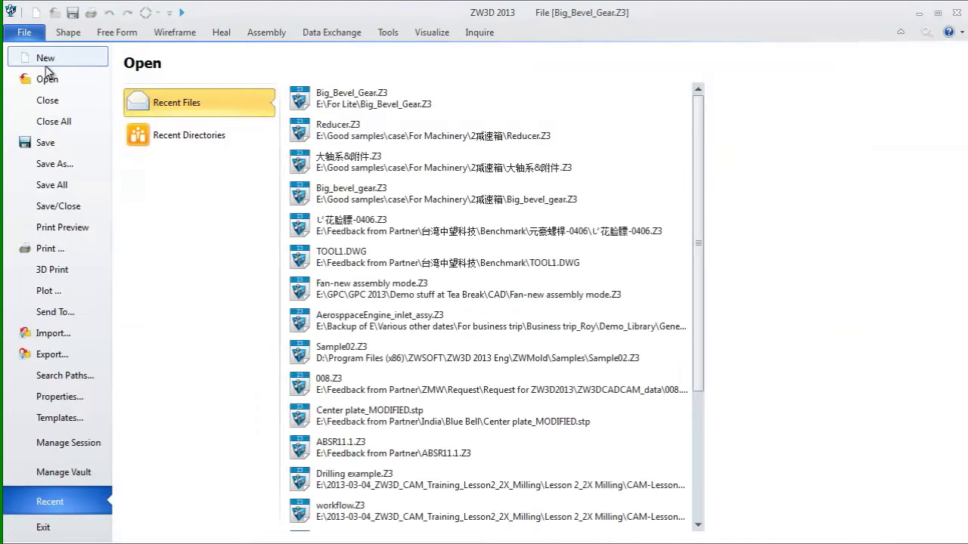
pyautogui.click(53, 334)
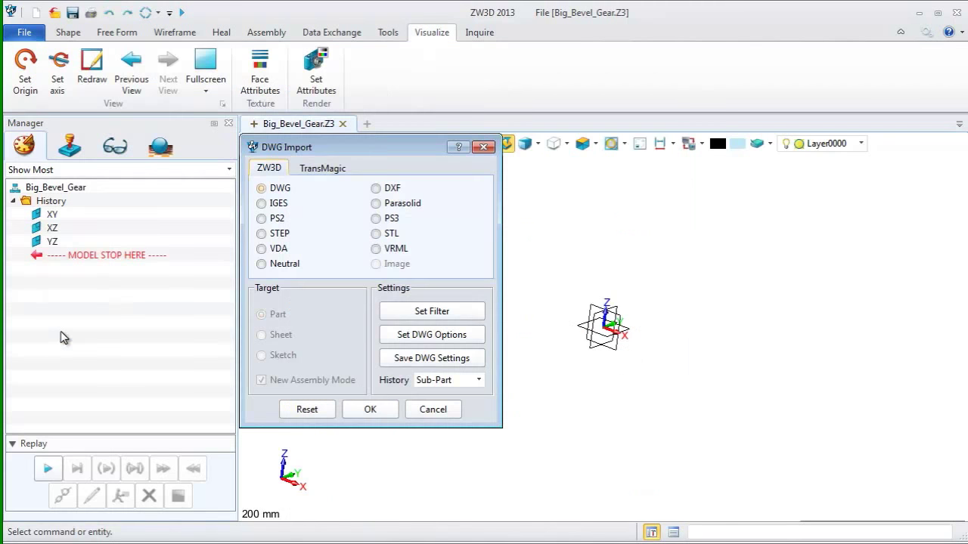
pyautogui.click(416, 313)
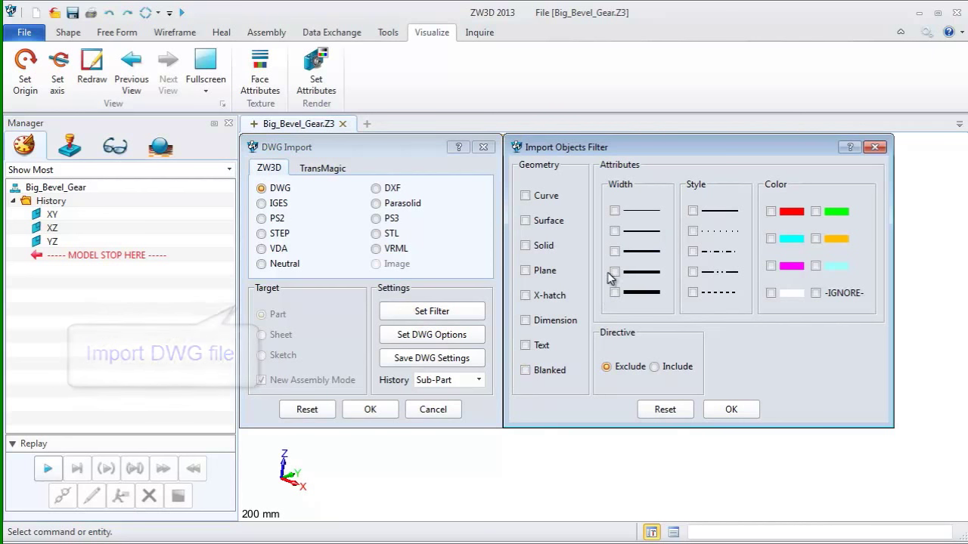
pyautogui.click(614, 231)
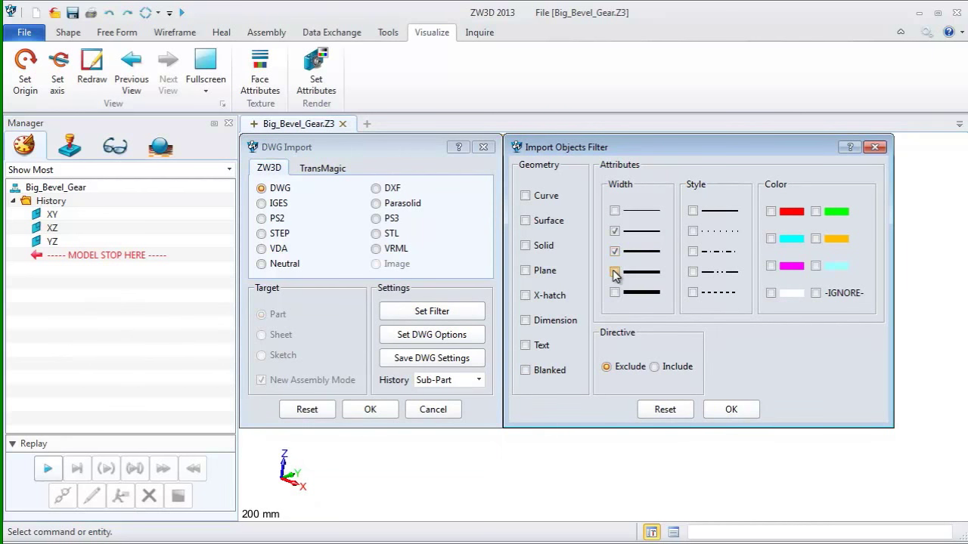
pyautogui.click(614, 272)
pyautogui.click(615, 293)
pyautogui.click(730, 410)
# Import the drawing Big_bevel_gear.dwg into the part and show it in the top view.
pyautogui.click(376, 409)
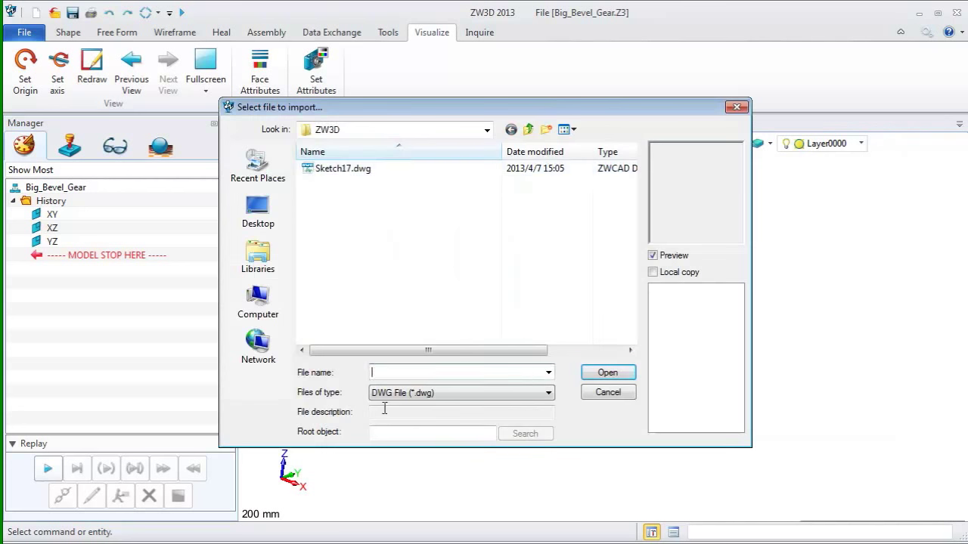
pyautogui.click(586, 372)
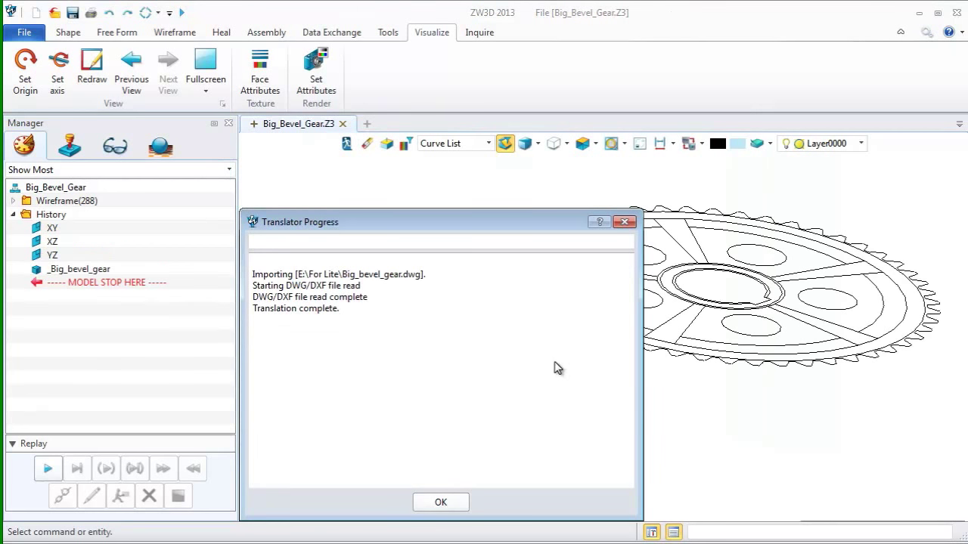
pyautogui.click(444, 503)
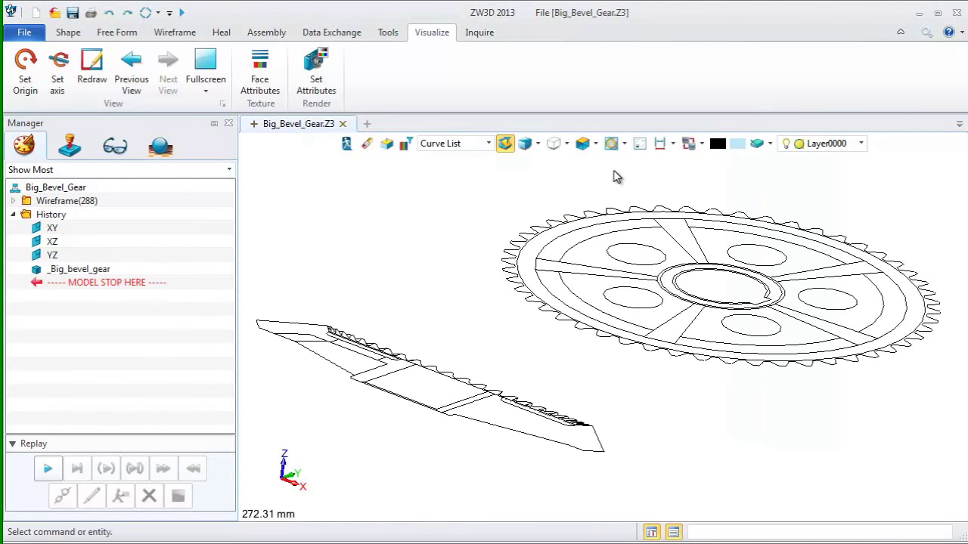
pyautogui.click(597, 145)
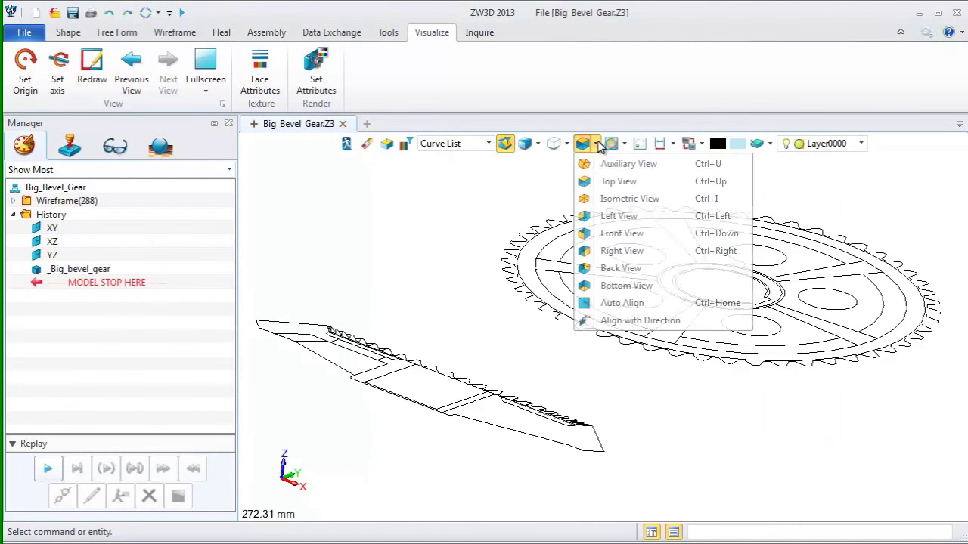
pyautogui.click(629, 183)
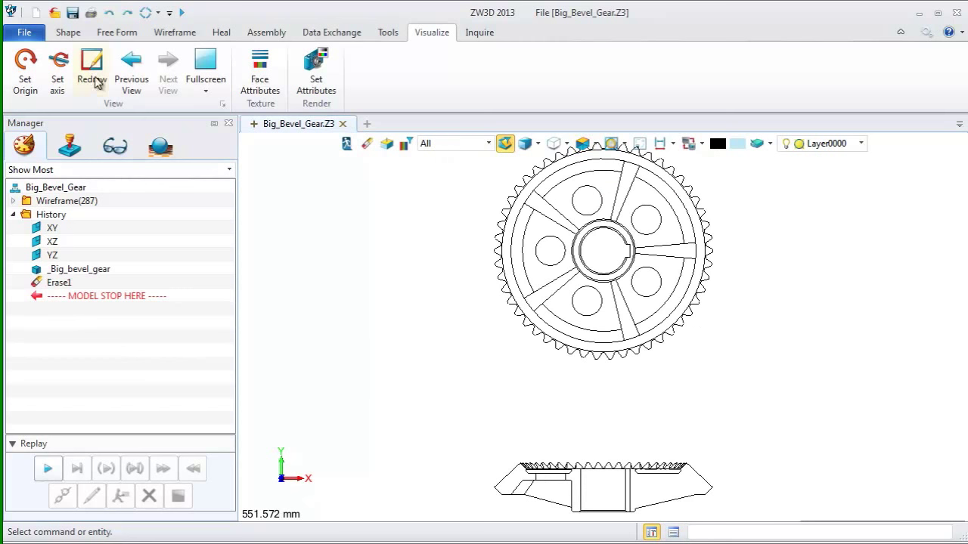
# Move the circular gear view point to point, from the center of curvature of its bore to the origin at 0.
pyautogui.click(73, 35)
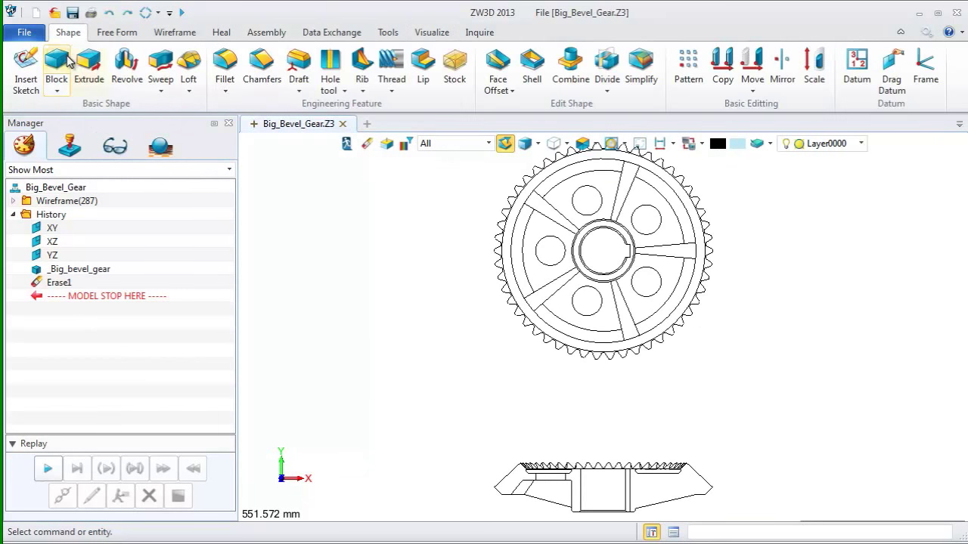
pyautogui.click(752, 64)
pyautogui.scroll(-3, 639, 304)
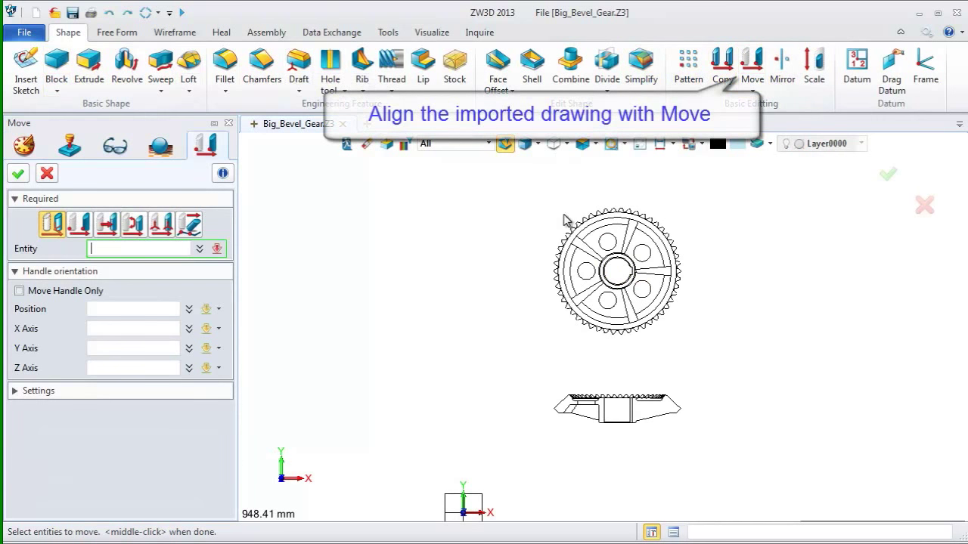
pyautogui.click(86, 228)
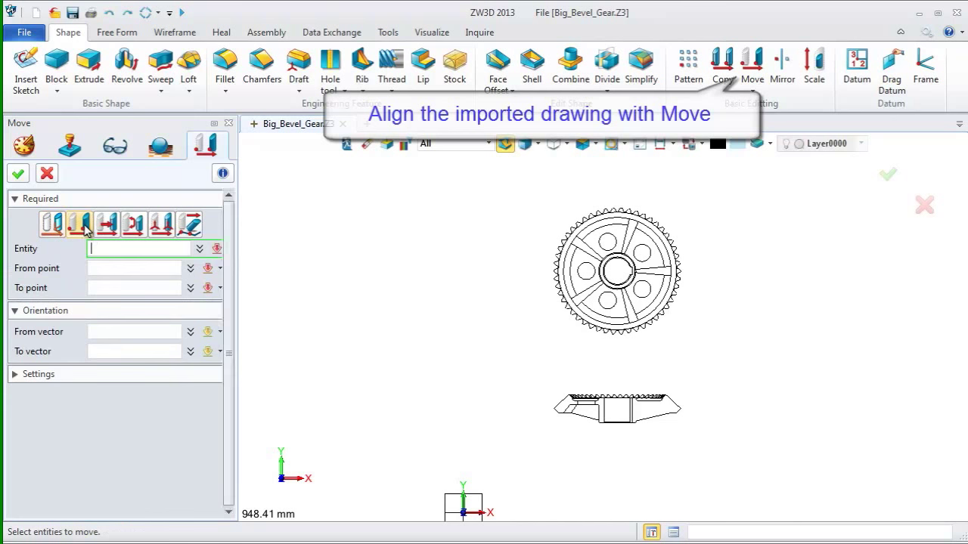
pyautogui.moveTo(531, 212); pyautogui.dragTo(707, 348)
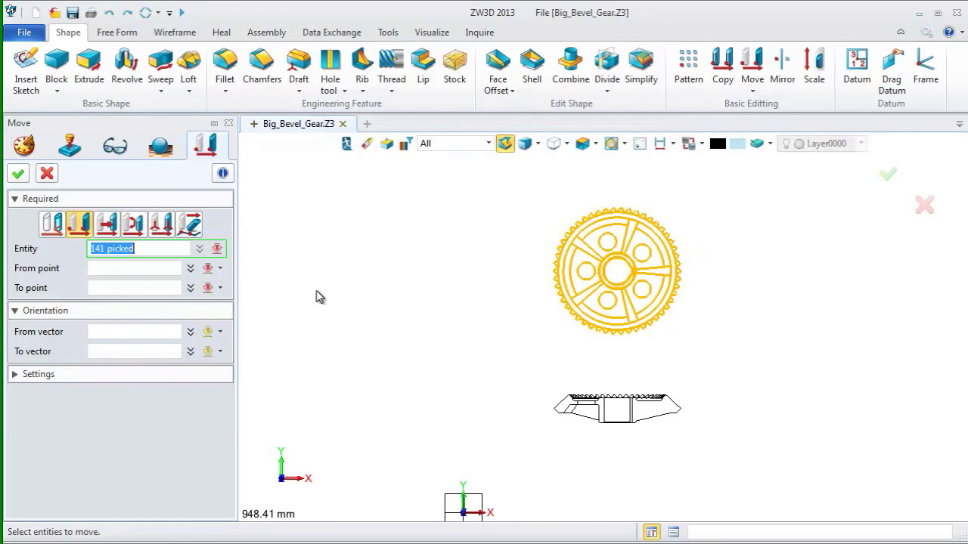
pyautogui.click(138, 266)
pyautogui.write('-300,600,0')
pyautogui.rightClick(317, 238)
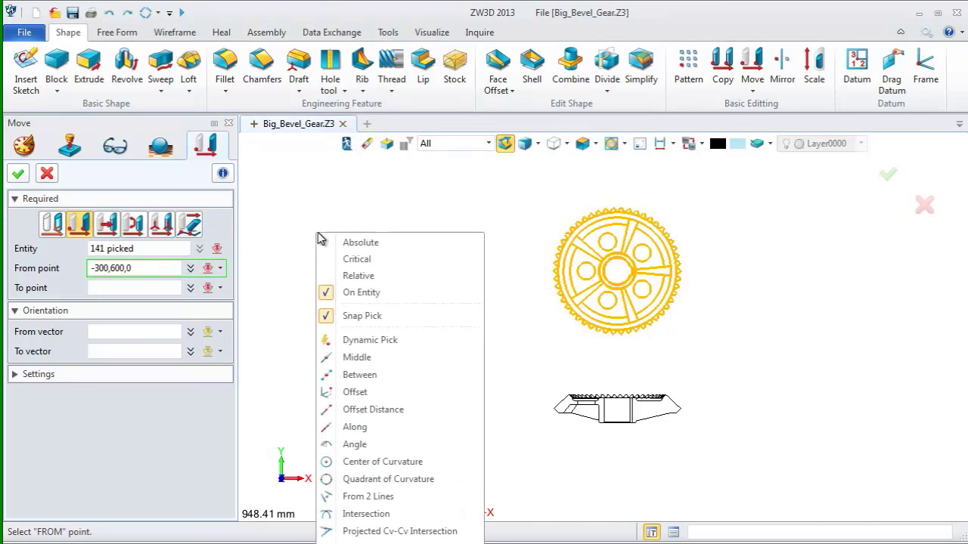
pyautogui.click(378, 460)
pyautogui.click(633, 274)
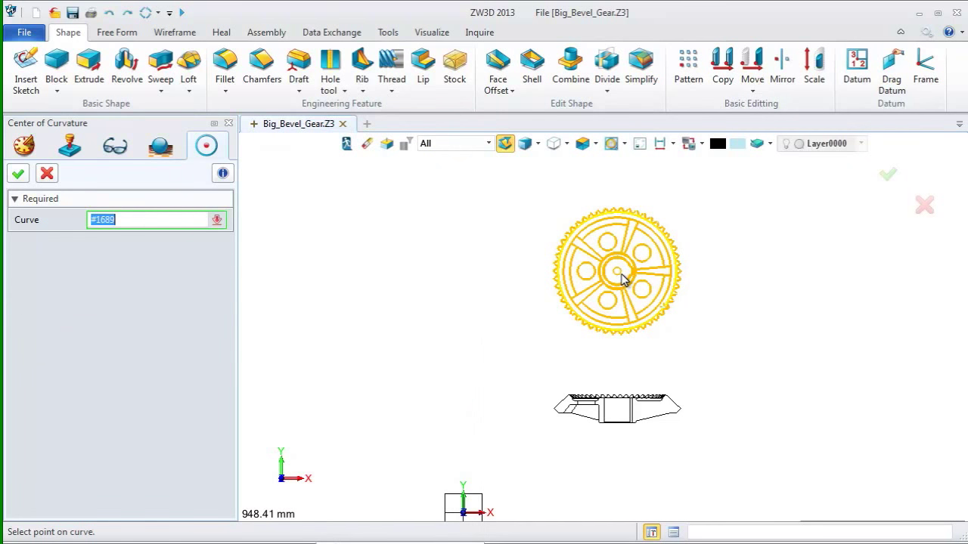
pyautogui.scroll(6, 624, 277)
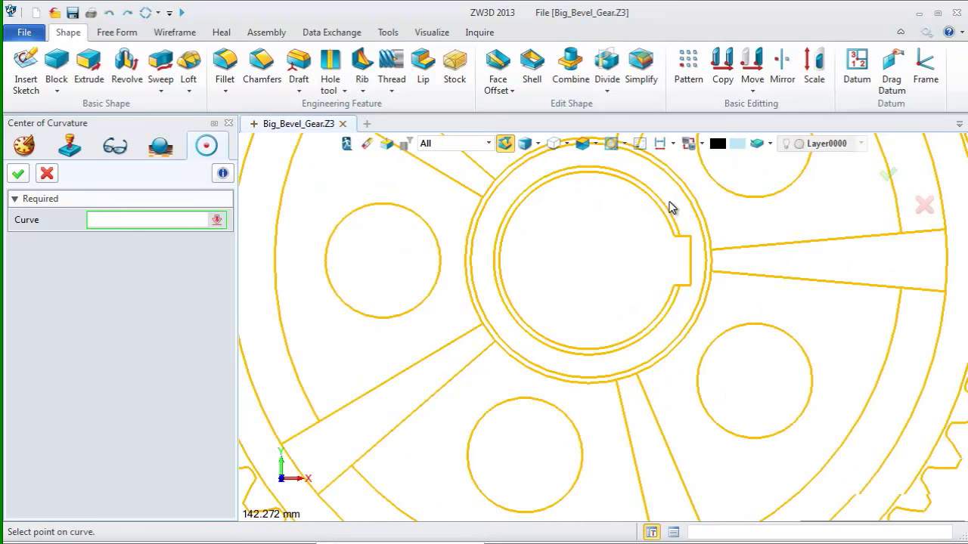
pyautogui.click(657, 212)
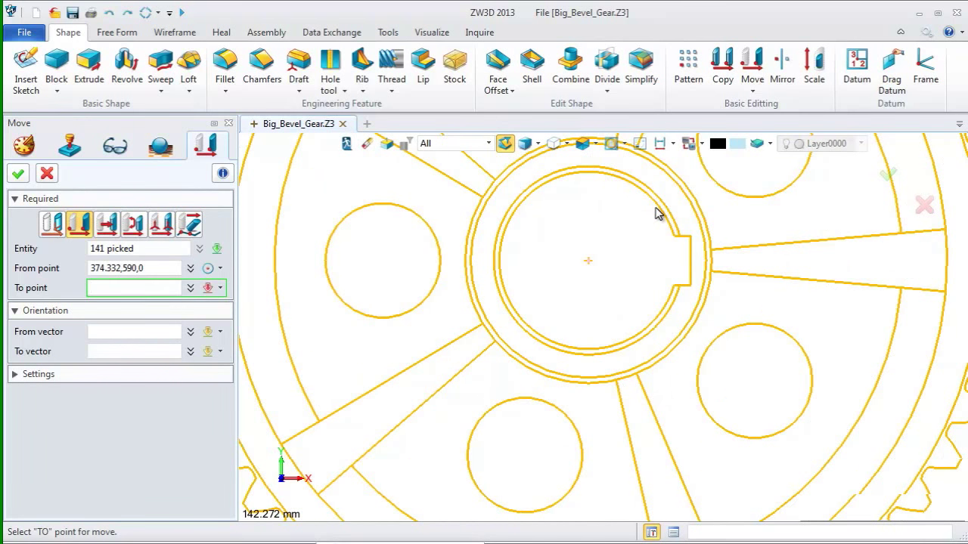
pyautogui.click(135, 286)
pyautogui.write('0')
pyautogui.click(18, 173)
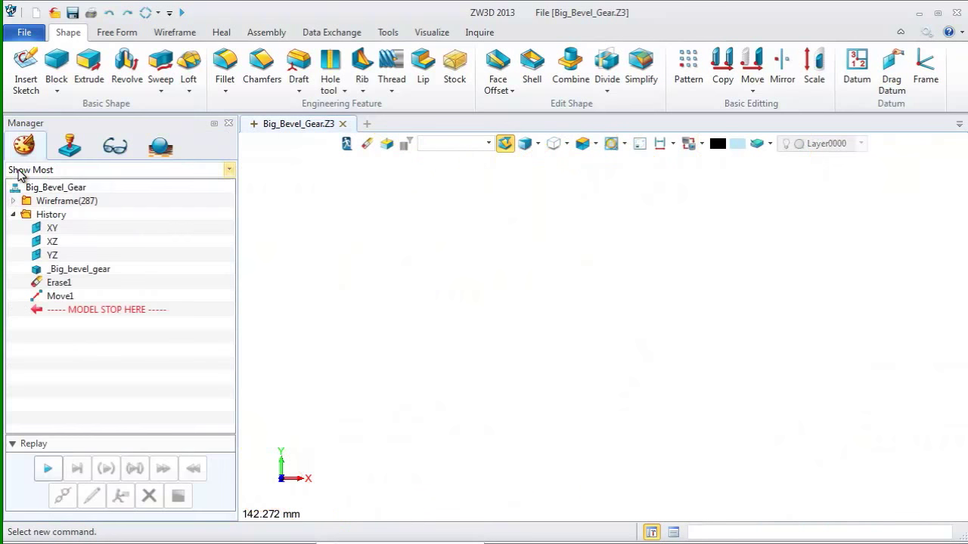
# Rotate the side-view gear drawing 270 degrees about its X axis with a dynamic move, aligning it to the XZ plane.
pyautogui.hotkey('ctrl', 'i')
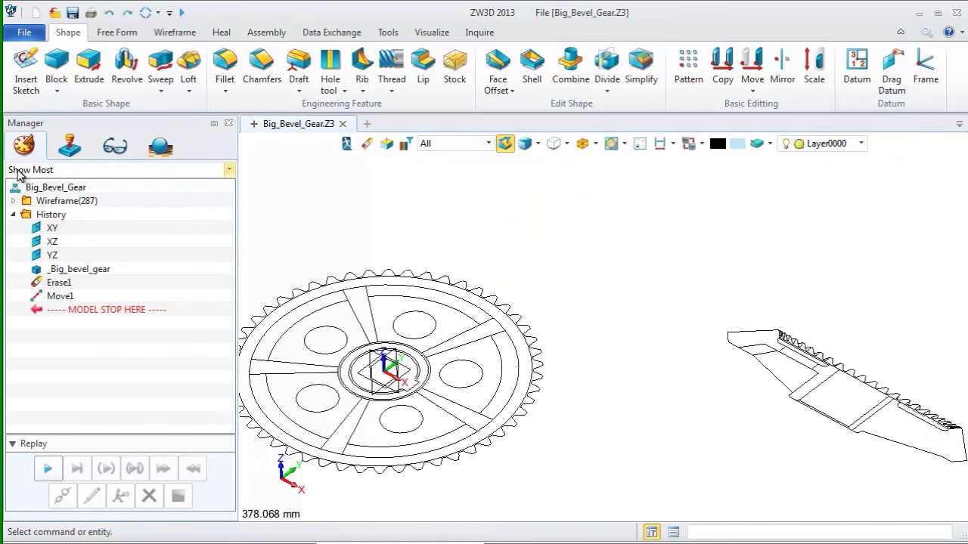
pyautogui.scroll(-3, 637, 332)
pyautogui.moveTo(646, 322); pyautogui.dragTo(622, 320, button='middle')
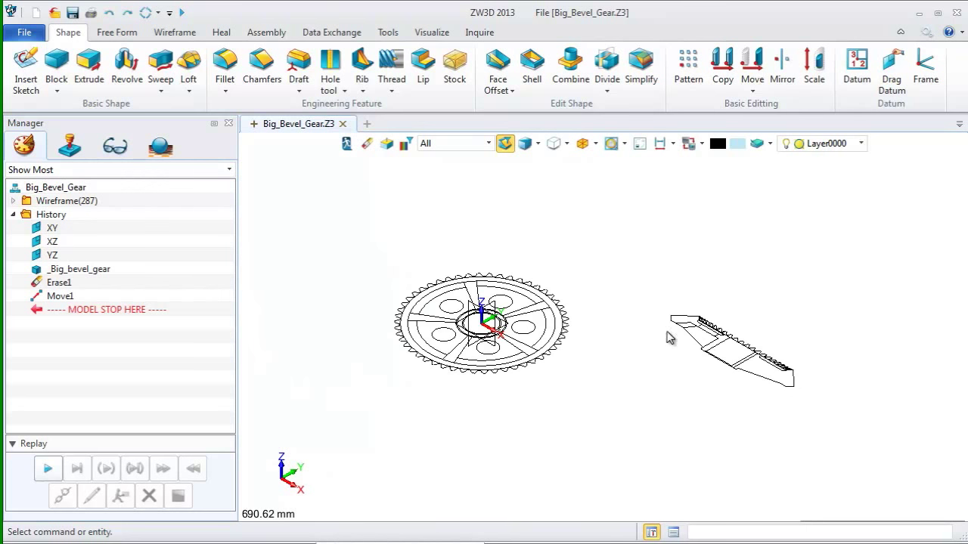
pyautogui.click(751, 66)
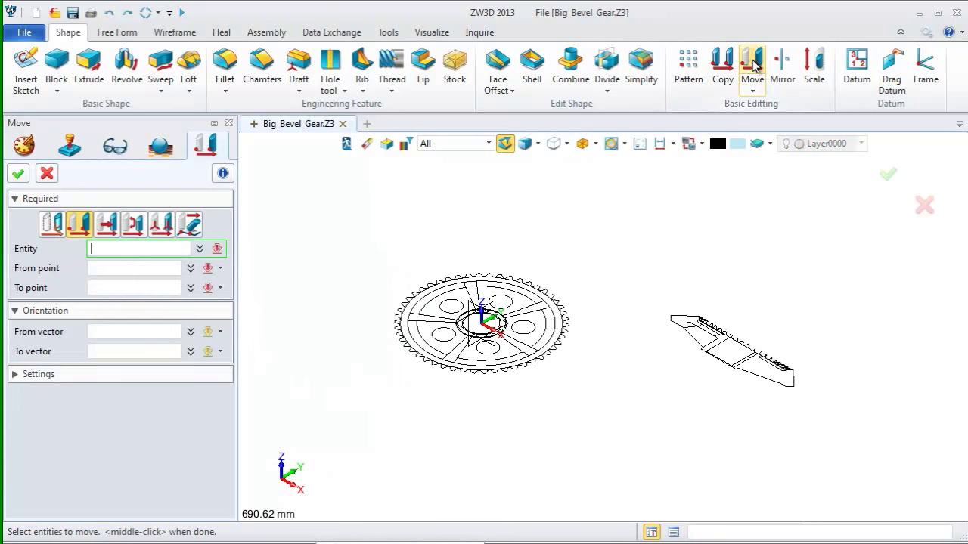
pyautogui.click(51, 224)
pyautogui.click(667, 307)
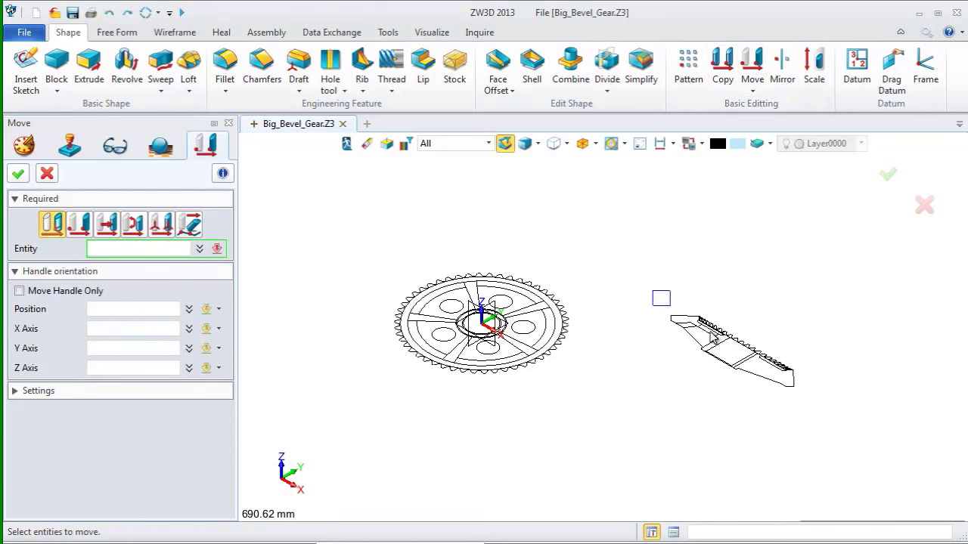
pyautogui.moveTo(656, 295); pyautogui.dragTo(820, 415)
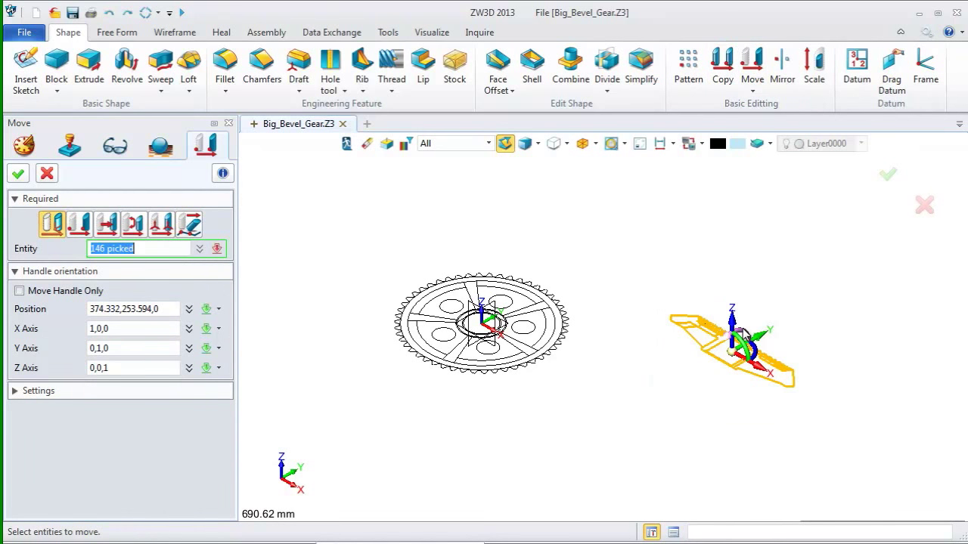
pyautogui.moveTo(581, 388); pyautogui.dragTo(596, 385, button='right')
pyautogui.scroll(2, 590, 386)
pyautogui.moveTo(602, 363); pyautogui.dragTo(607, 428, button='middle')
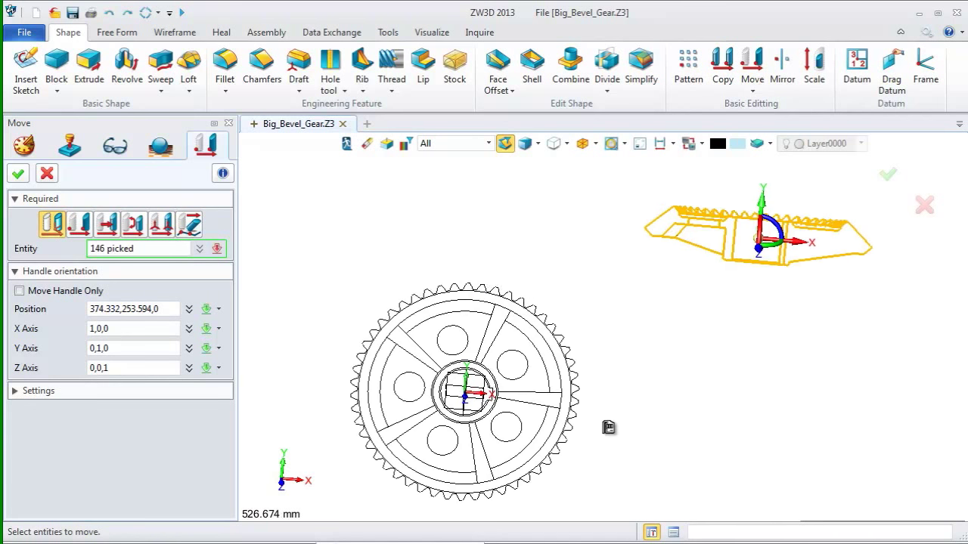
pyautogui.moveTo(607, 428); pyautogui.dragTo(607, 433, button='right')
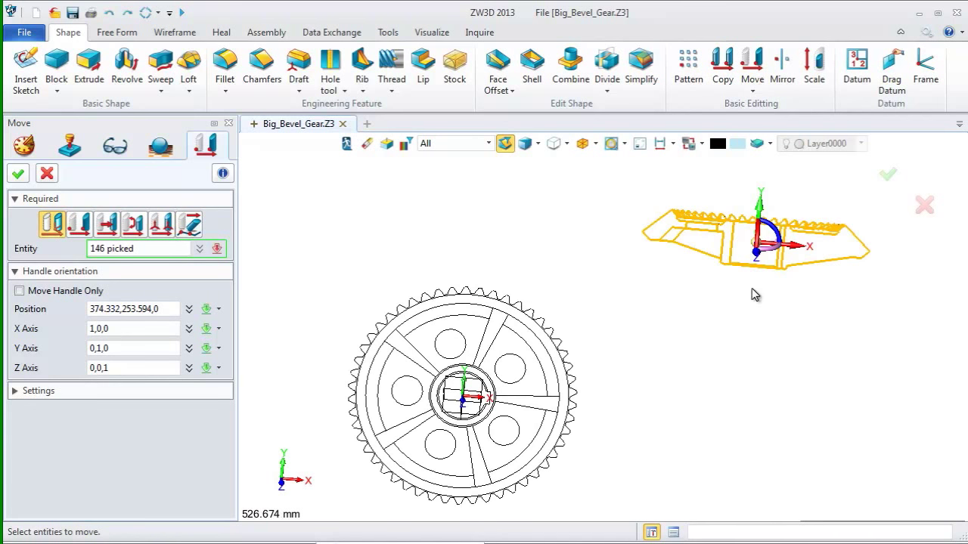
pyautogui.moveTo(738, 289); pyautogui.dragTo(706, 285, button='right')
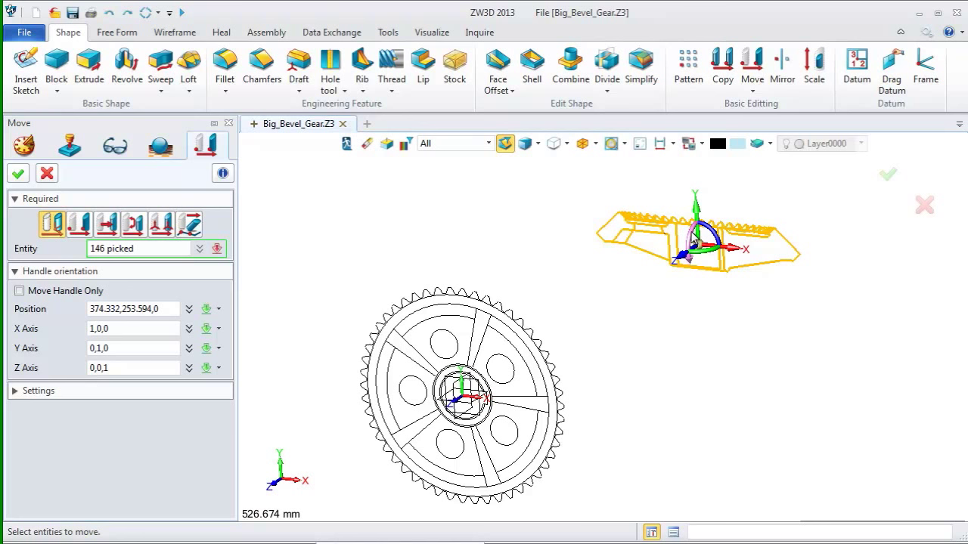
pyautogui.moveTo(694, 238); pyautogui.dragTo(712, 224)
pyautogui.click(718, 261)
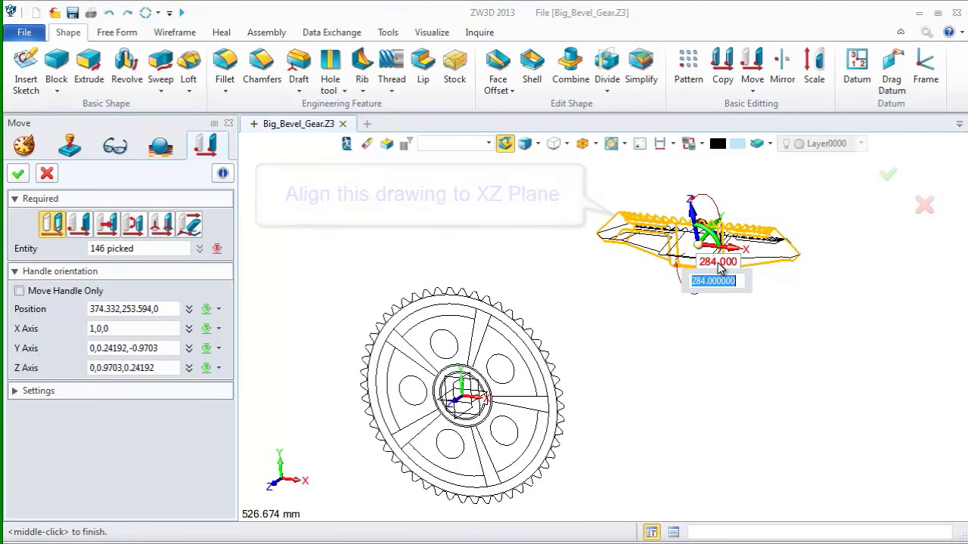
pyautogui.write('27')
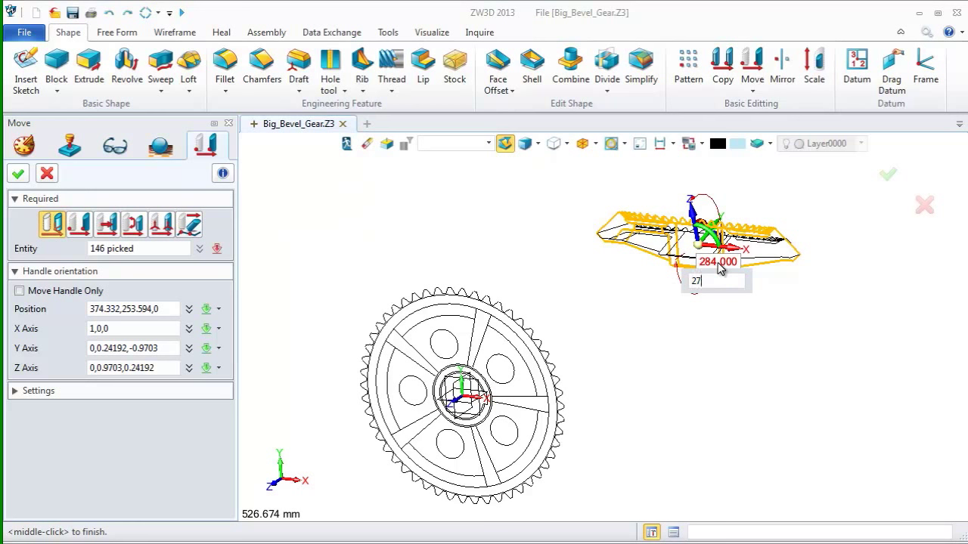
pyautogui.write('0')
pyautogui.press('Return')
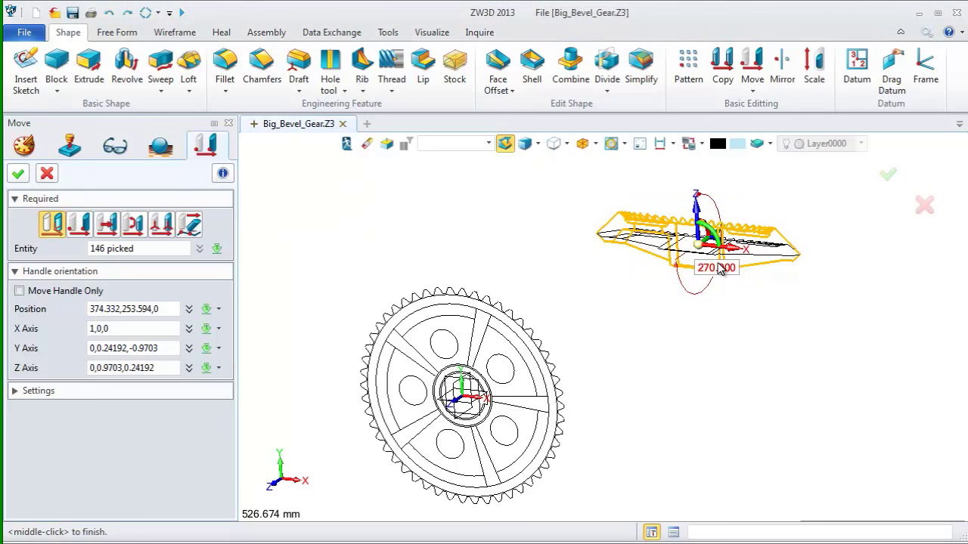
pyautogui.click(18, 174)
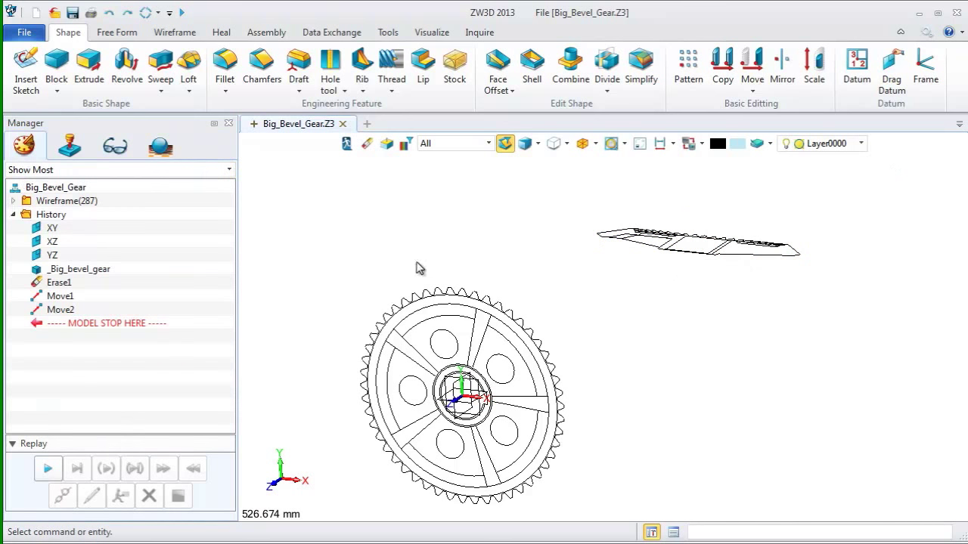
# Select the whole side-view gear drawing for a point-to-point move.
pyautogui.click(752, 67)
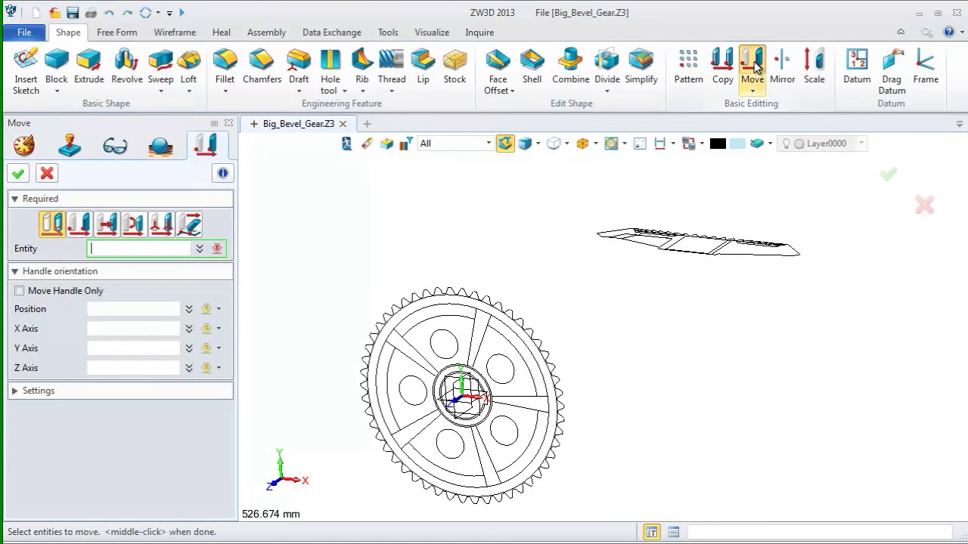
pyautogui.moveTo(587, 202); pyautogui.dragTo(820, 295)
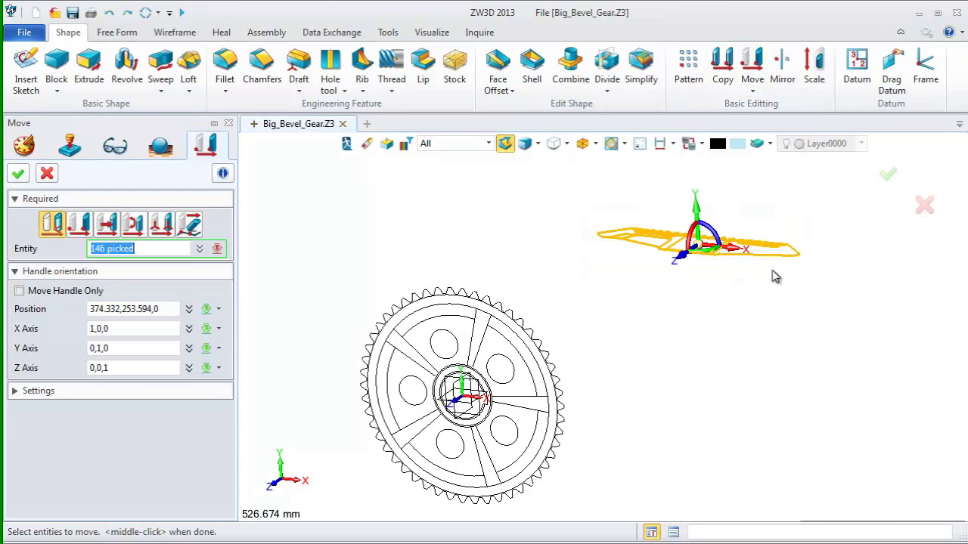
pyautogui.click(80, 229)
pyautogui.click(106, 268)
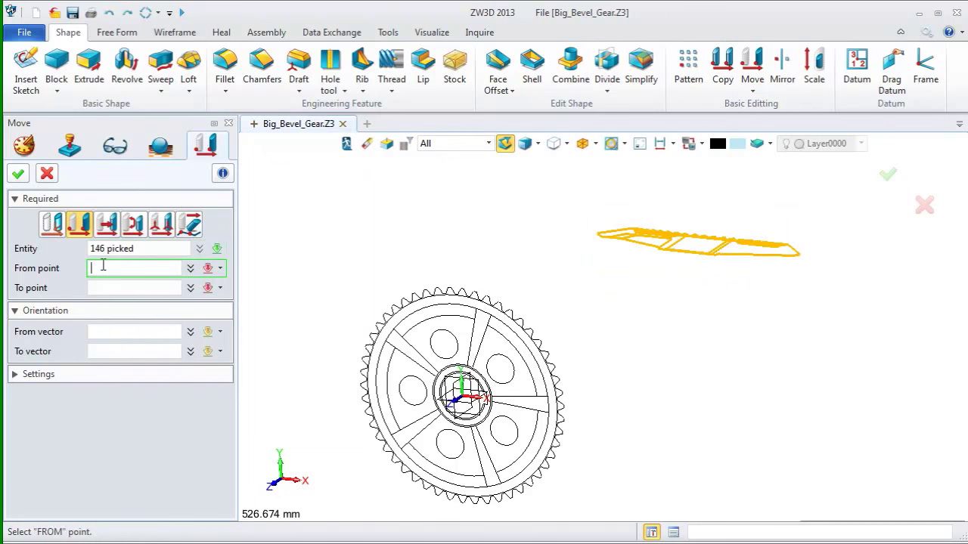
# Define the move's from point at 50 percent between the two corners of the hub's flat end face opposite the teeth.
pyautogui.rightClick(395, 217)
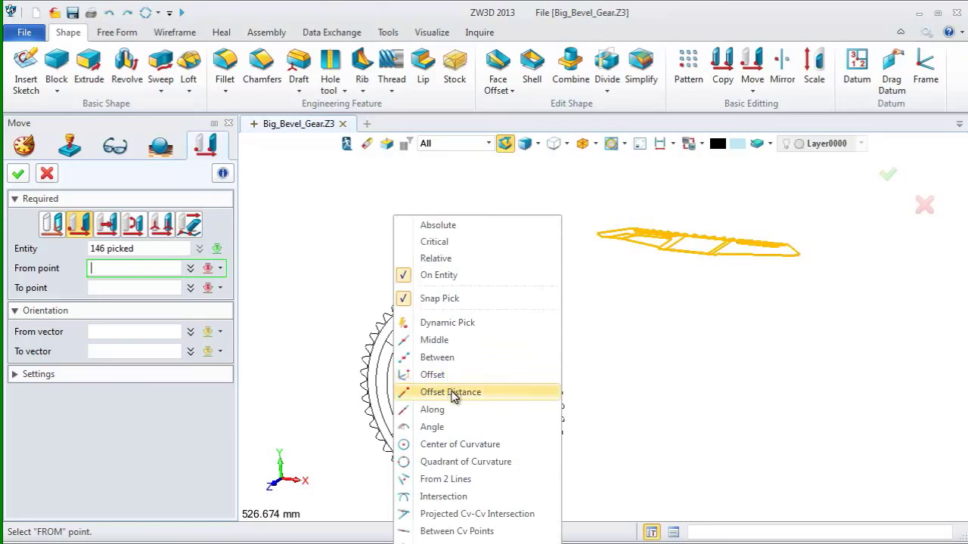
pyautogui.click(438, 357)
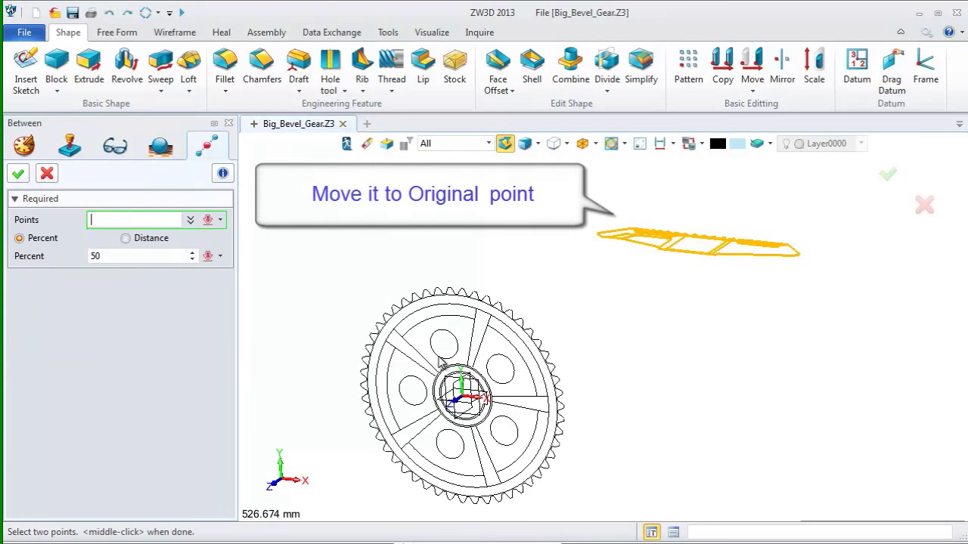
pyautogui.click(441, 361)
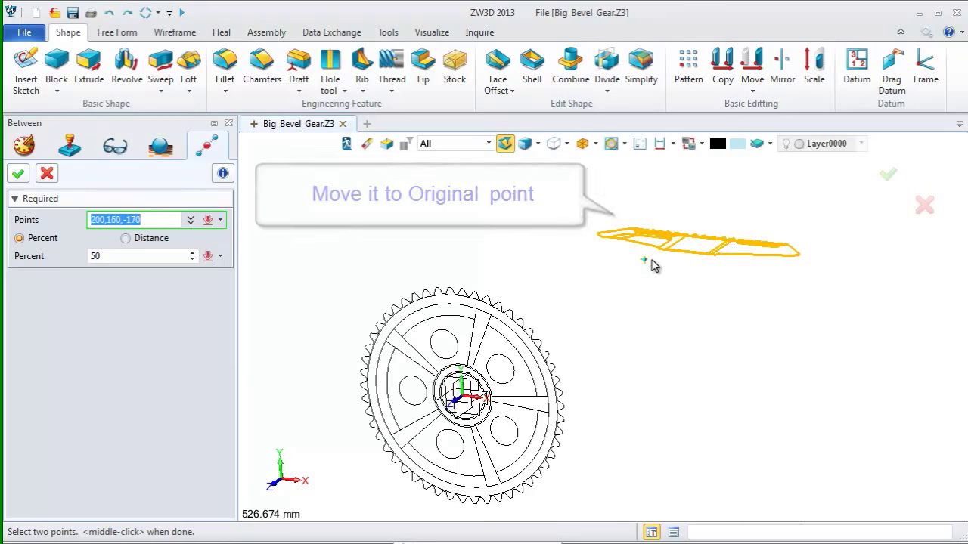
pyautogui.scroll(4, 649, 265)
pyautogui.moveTo(648, 265); pyautogui.dragTo(484, 436, button='middle')
pyautogui.scroll(6, 483, 437)
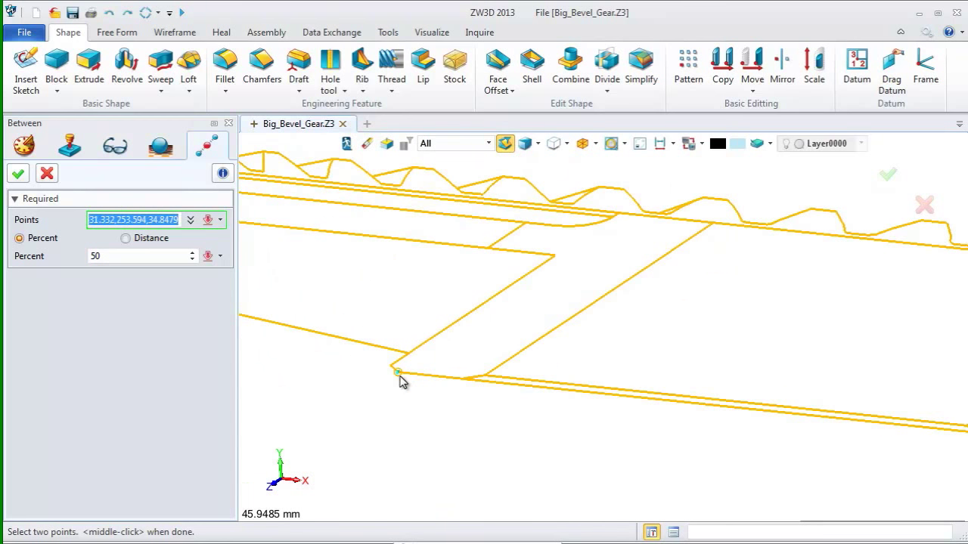
pyautogui.click(398, 374)
pyautogui.scroll(-4, 407, 404)
pyautogui.scroll(8, 613, 439)
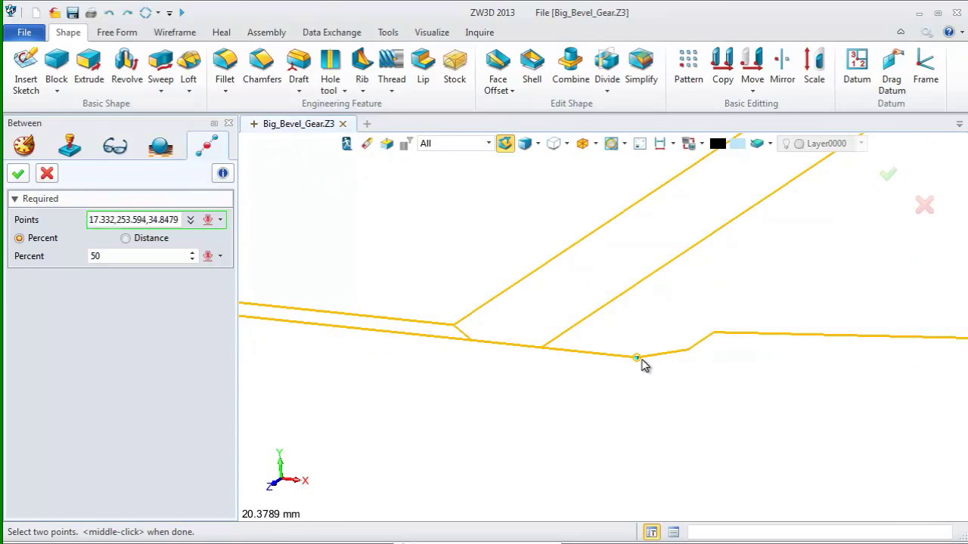
pyautogui.click(640, 359)
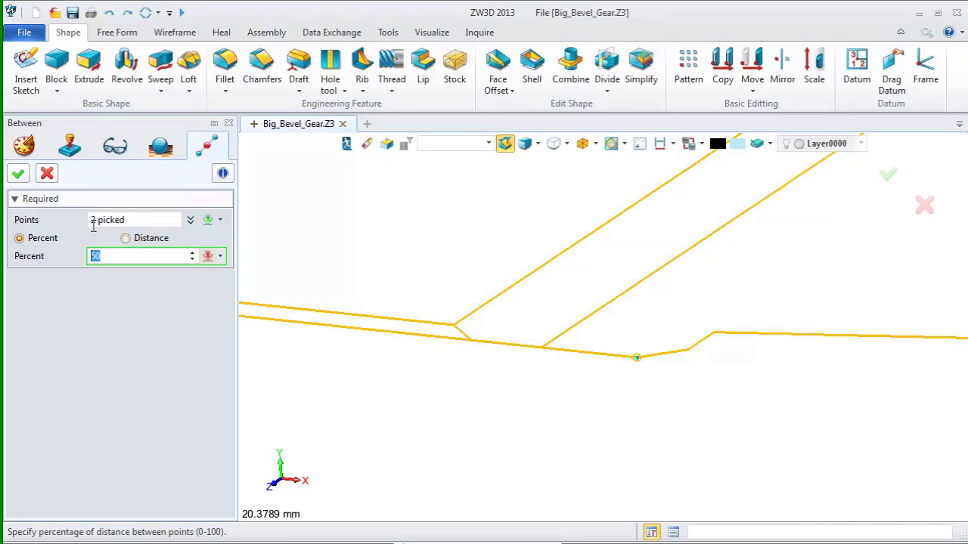
pyautogui.click(19, 173)
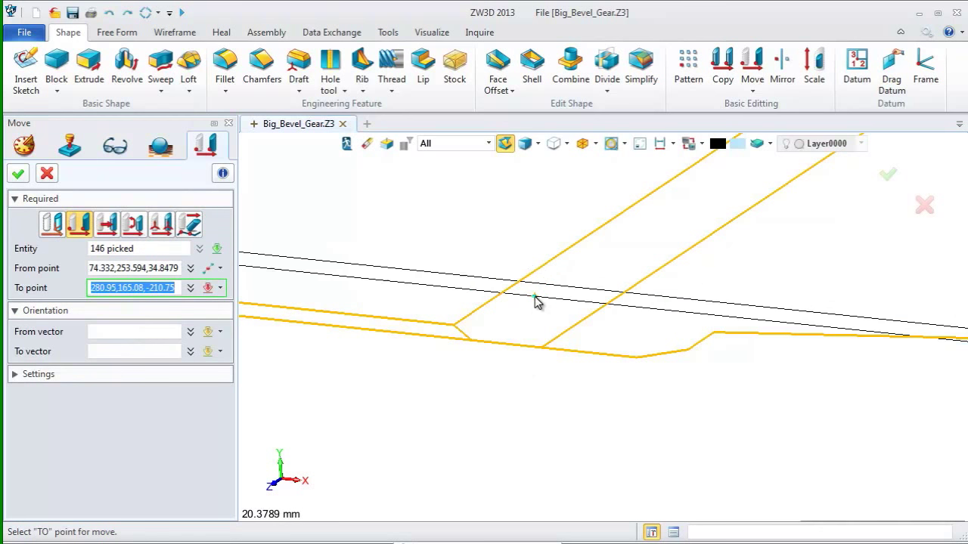
# Set the origin, 0, as the to point and complete the side-view drawing's move.
pyautogui.scroll(-10, 535, 300)
pyautogui.write('0')
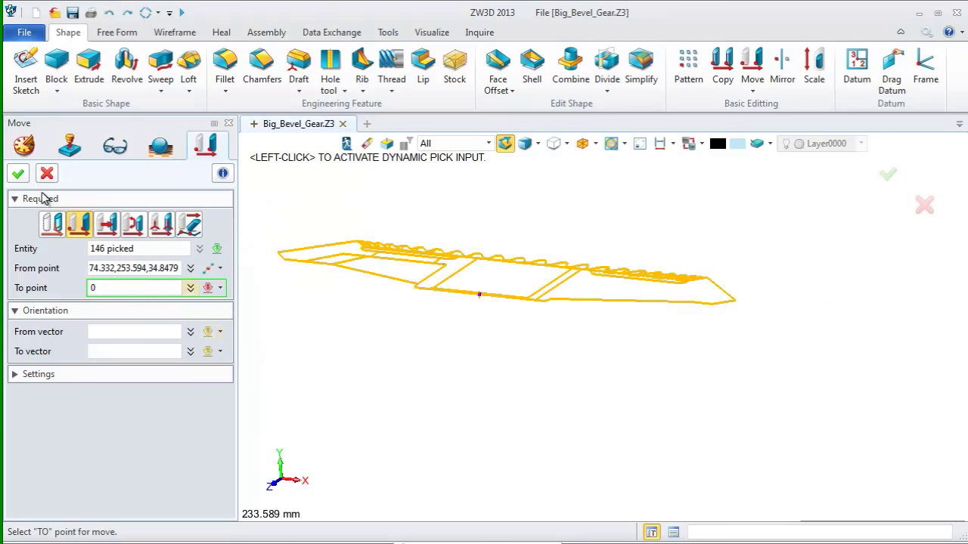
pyautogui.click(16, 175)
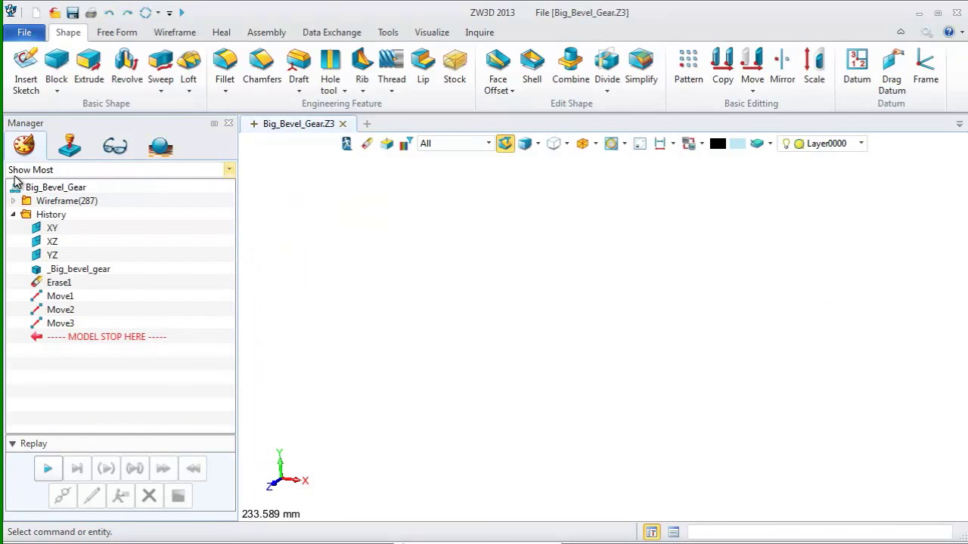
# Check the aligned gear drawings in the left view and orient the model to the front view.
pyautogui.click(596, 144)
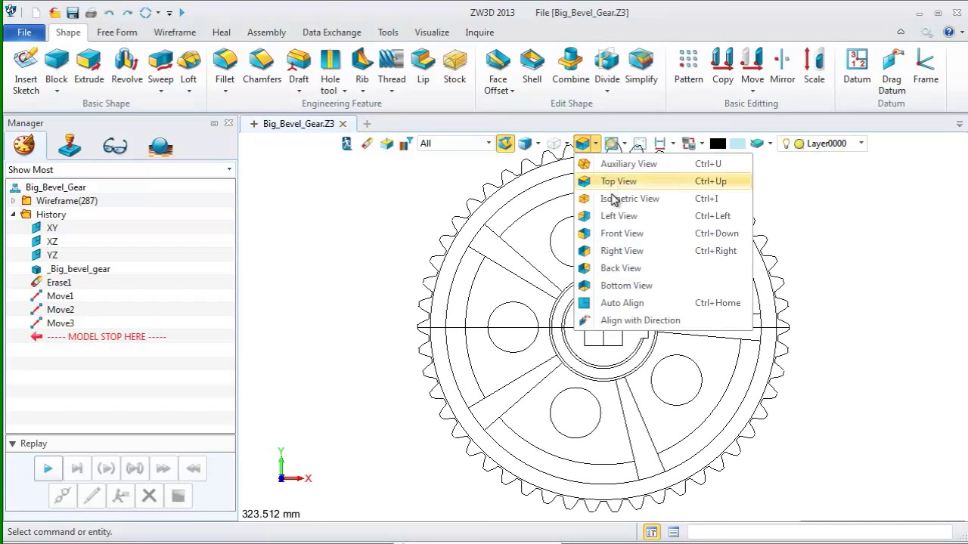
pyautogui.click(624, 218)
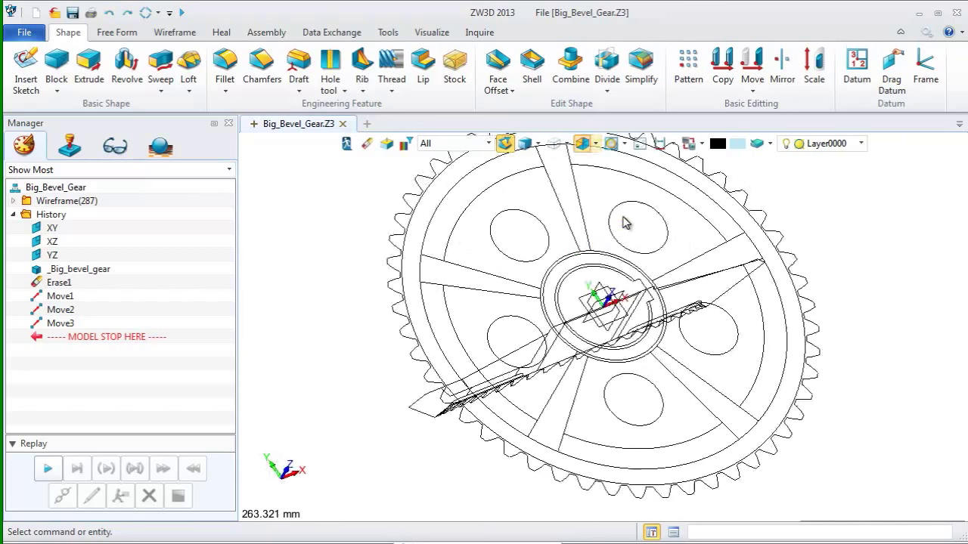
pyautogui.click(595, 144)
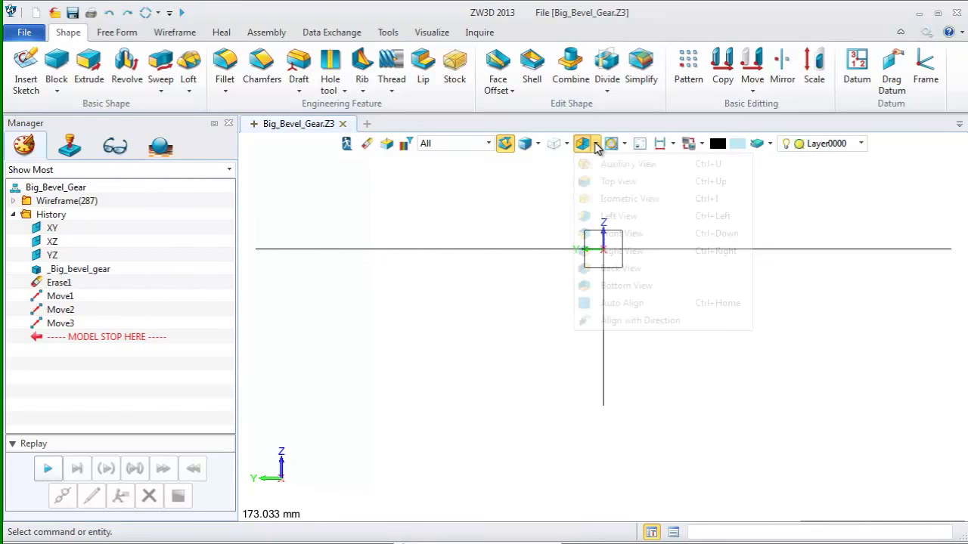
pyautogui.click(618, 235)
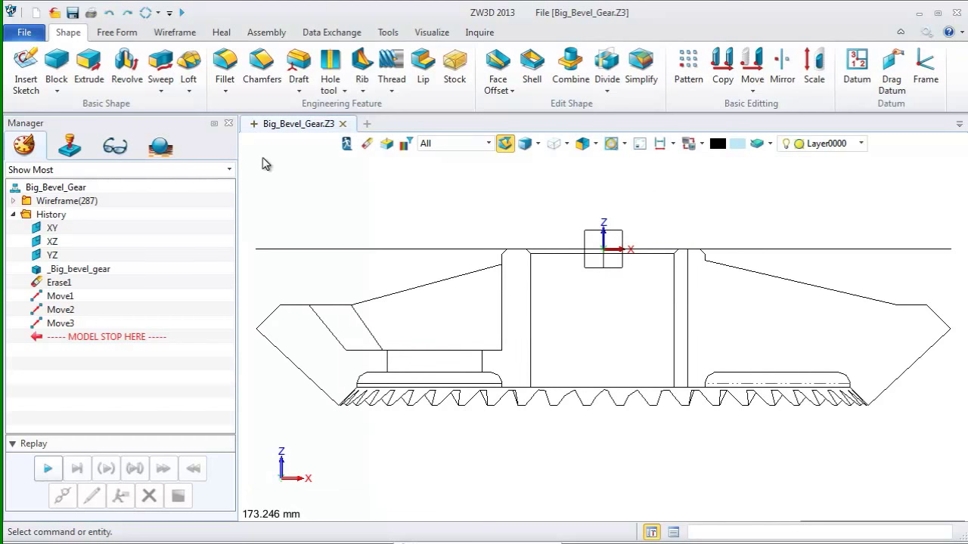
# Start a revolve with a new curve list and pick the bore line, hub bottom edge, adjoining short edge, recess arc and recess top edge.
pyautogui.click(127, 68)
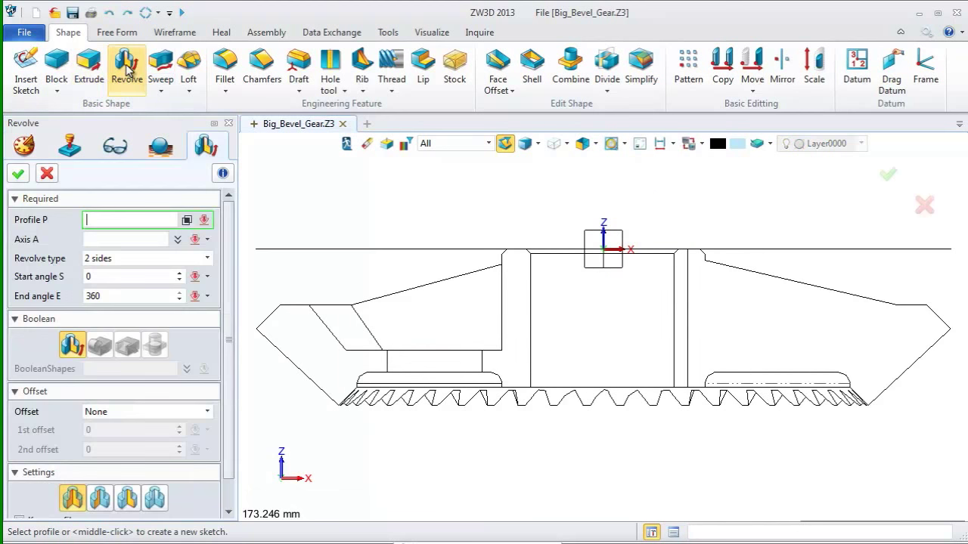
pyautogui.rightClick(408, 209)
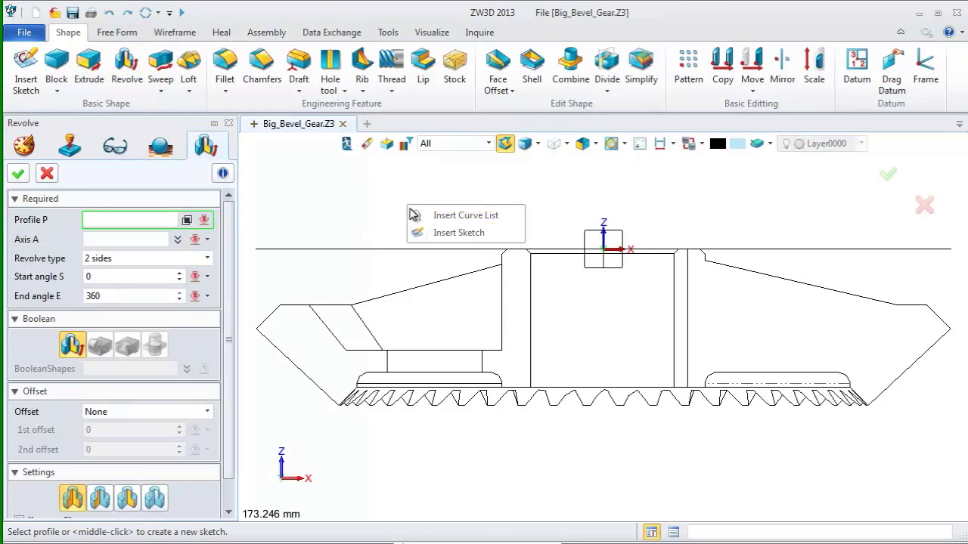
pyautogui.click(454, 216)
pyautogui.click(529, 293)
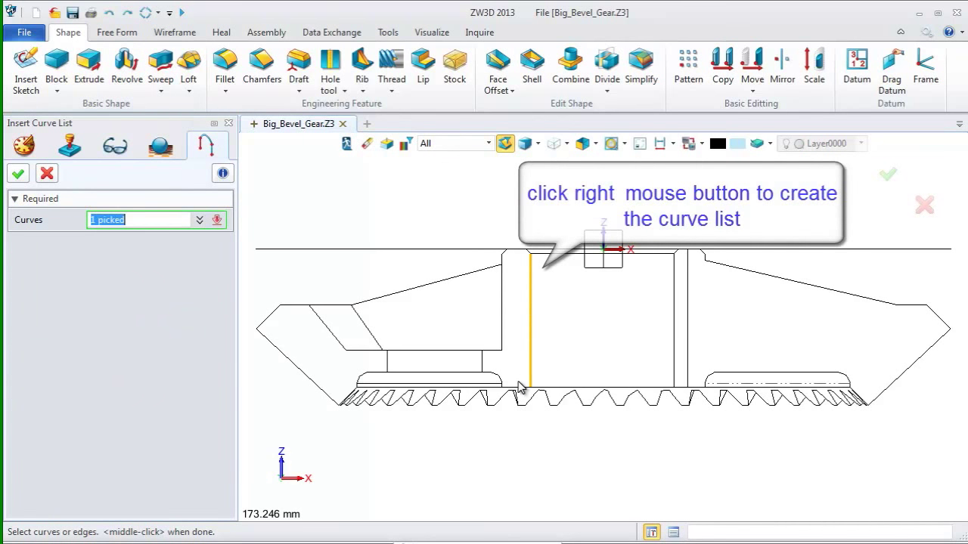
pyautogui.scroll(3, 519, 387)
pyautogui.click(482, 393)
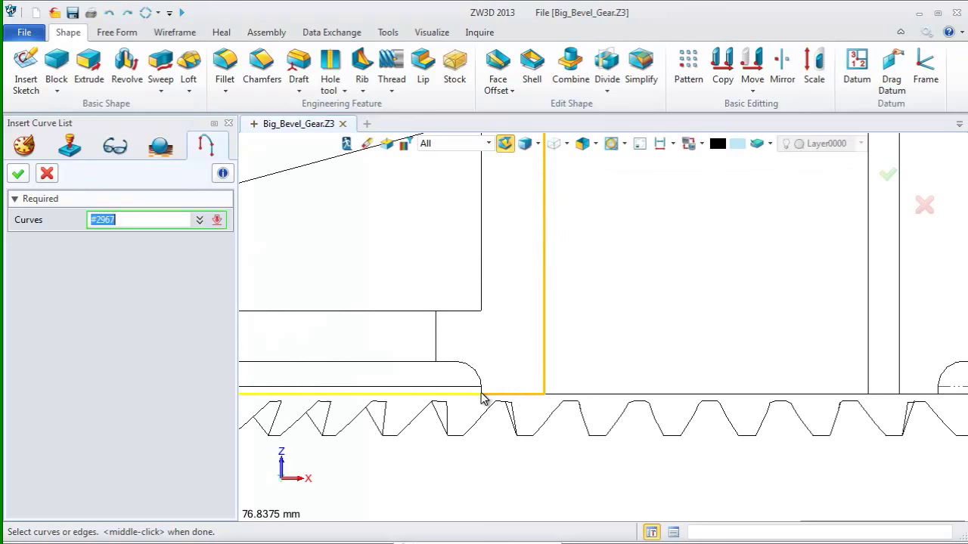
pyautogui.scroll(3, 482, 399)
pyautogui.click(482, 387)
pyautogui.click(479, 367)
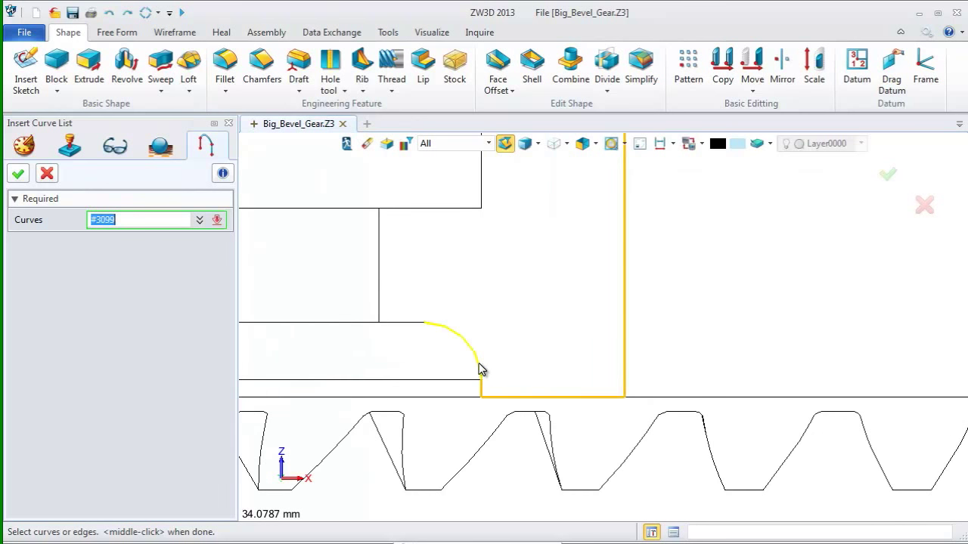
pyautogui.click(414, 323)
pyautogui.scroll(-5, 441, 316)
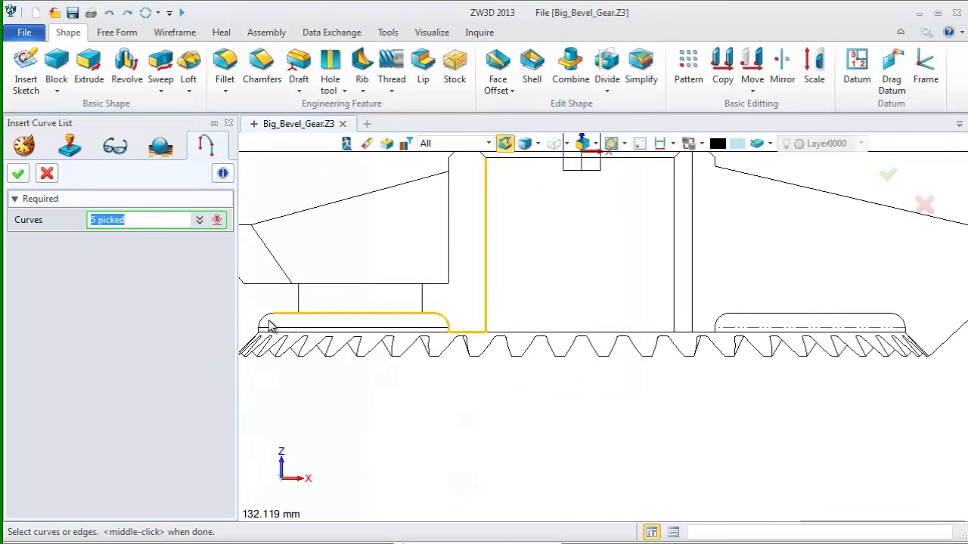
# Add the recess's outer arc and short edge, the slanted toothed-side edge and the long outer slanted edge to the curve list.
pyautogui.scroll(2, 265, 323)
pyautogui.scroll(3, 499, 288)
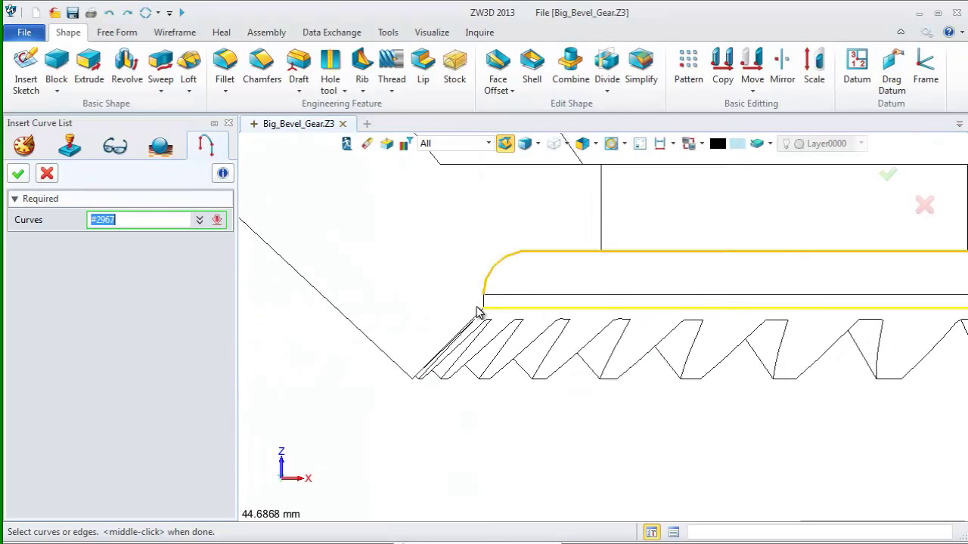
pyautogui.scroll(1, 480, 310)
pyautogui.scroll(3, 488, 318)
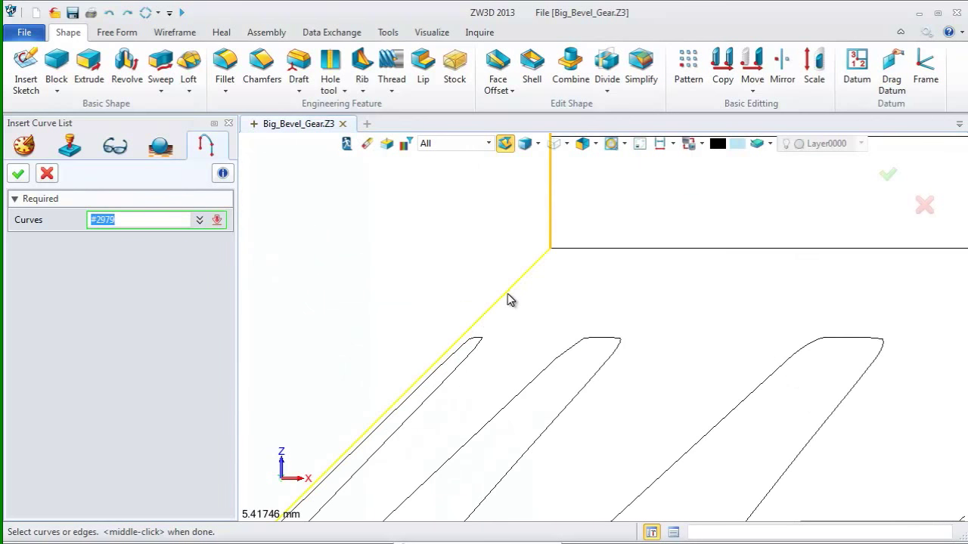
pyautogui.scroll(-4, 510, 287)
pyautogui.click(428, 315)
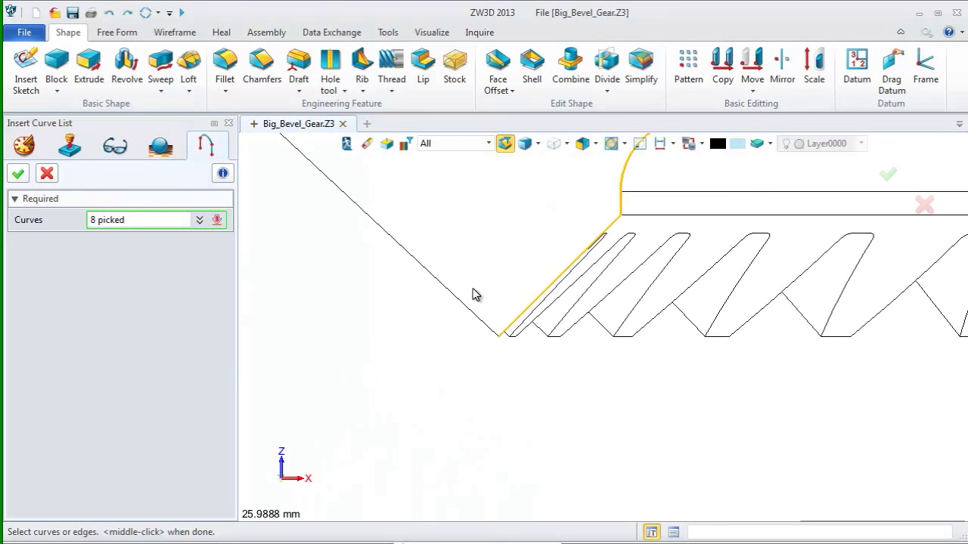
pyautogui.click(450, 295)
pyautogui.scroll(-4, 462, 263)
pyautogui.moveTo(446, 254); pyautogui.dragTo(441, 414, button='middle')
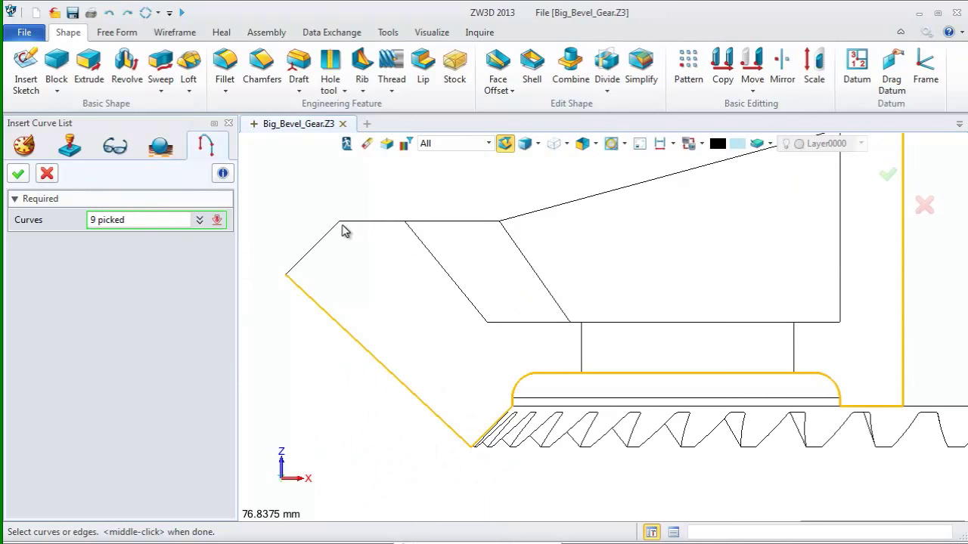
# Add the rim's upper slanted edge, flat top and inner slope, the web's upper edge and the hub's outer vertical line to the curve list.
pyautogui.click(318, 240)
pyautogui.click(367, 223)
pyautogui.click(418, 239)
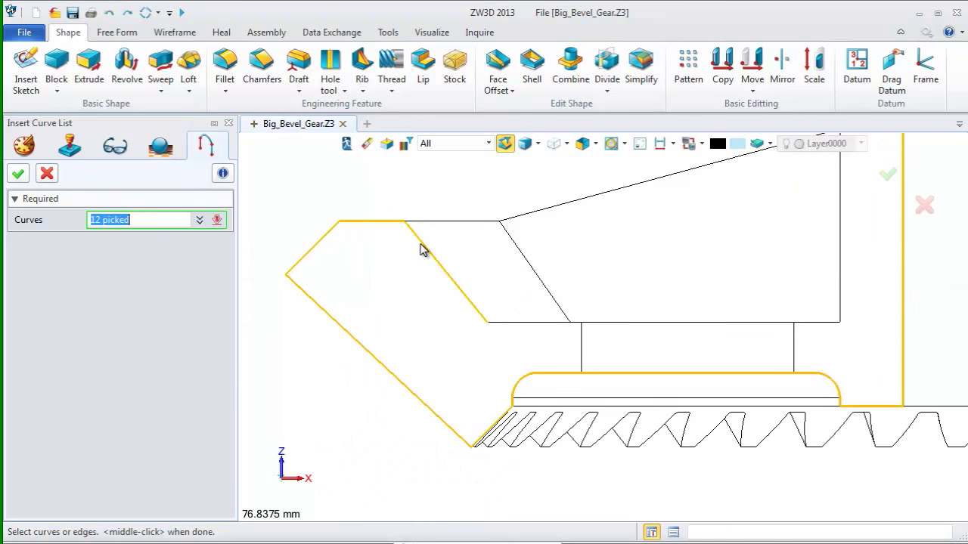
pyautogui.click(536, 325)
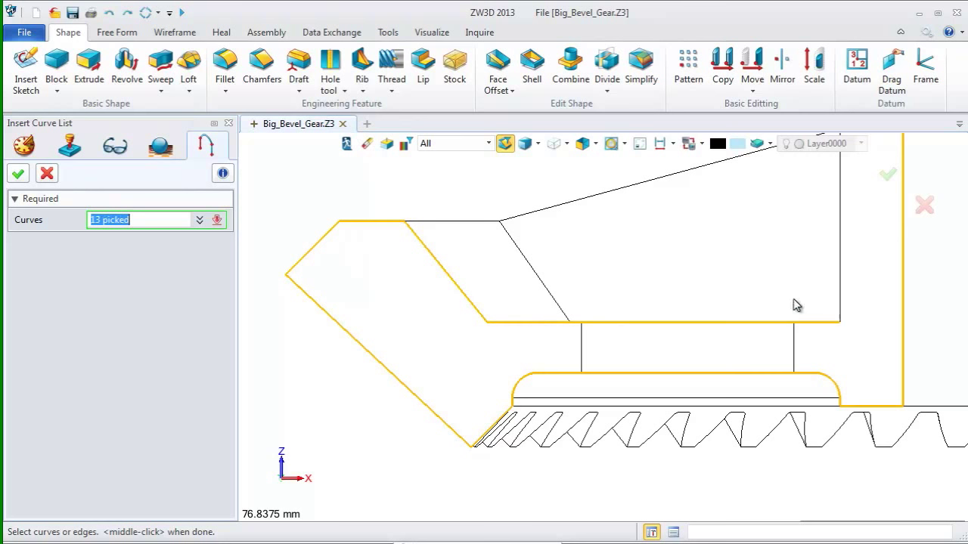
pyautogui.click(839, 274)
# Close the profile with the hub's two chamfer lines and top edge, and accept the curve list as the revolve profile.
pyautogui.moveTo(804, 268); pyautogui.dragTo(447, 388, button='middle')
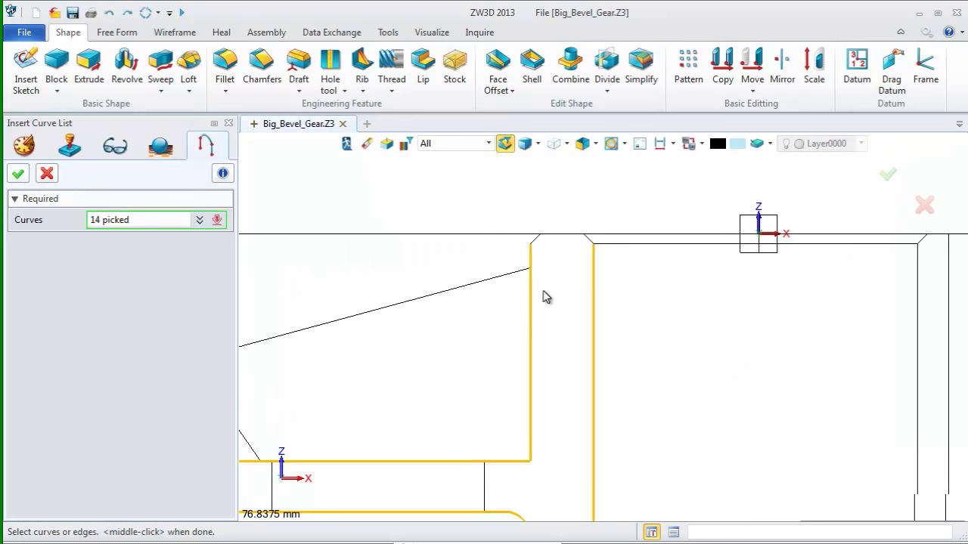
pyautogui.scroll(2, 543, 258)
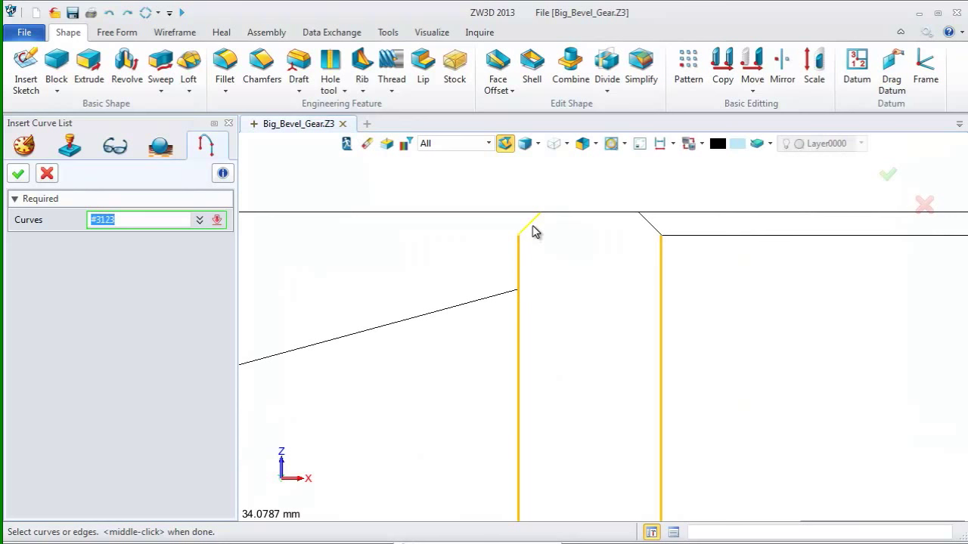
pyautogui.click(531, 226)
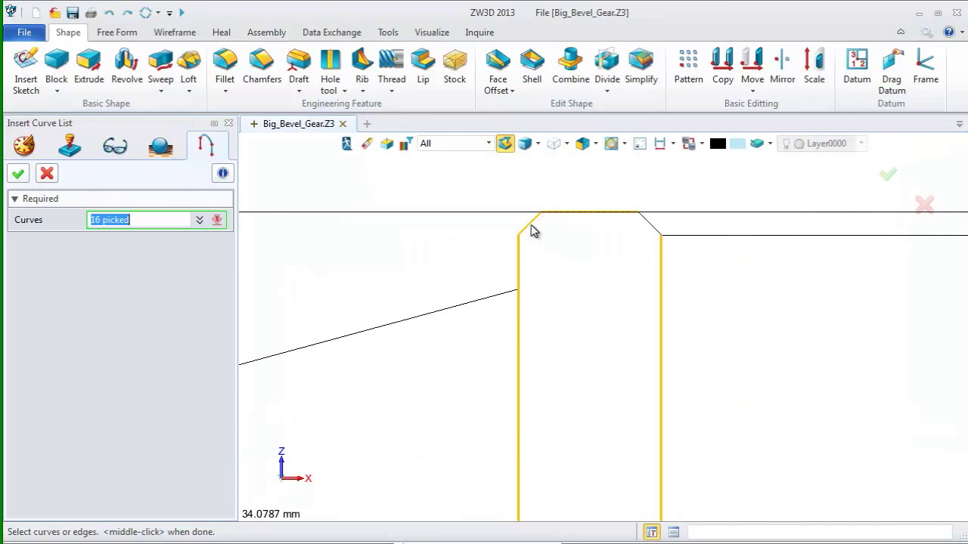
pyautogui.click(641, 225)
pyautogui.scroll(-4, 619, 294)
pyautogui.scroll(-3, 614, 296)
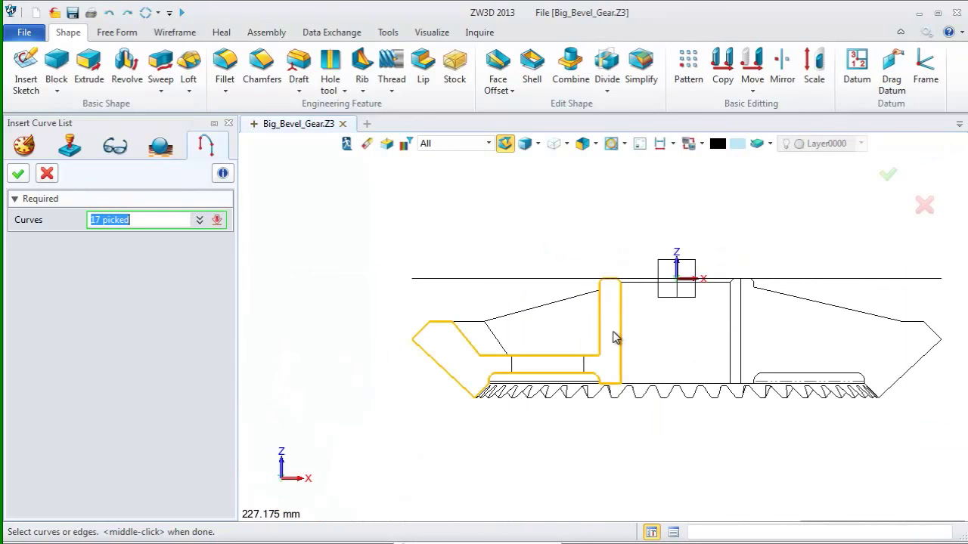
pyautogui.click(19, 176)
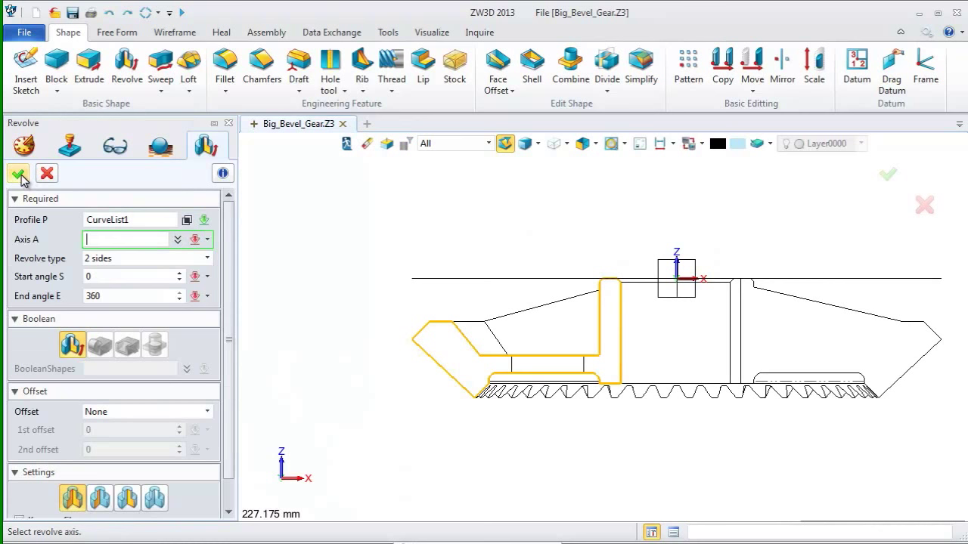
# Revolve the curve list profile about the Z axis from 0 to 360 degrees to create the gear's base body.
pyautogui.rightClick(338, 217)
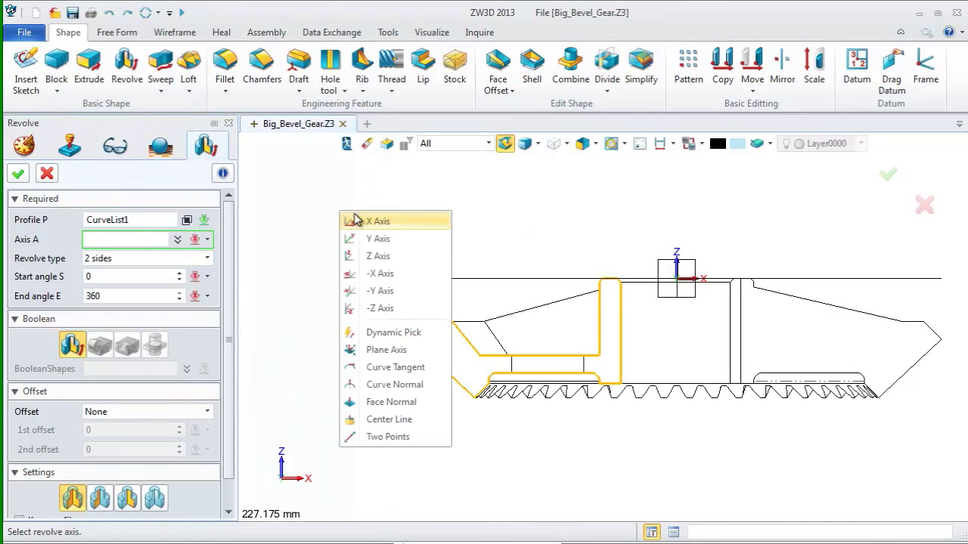
pyautogui.click(382, 255)
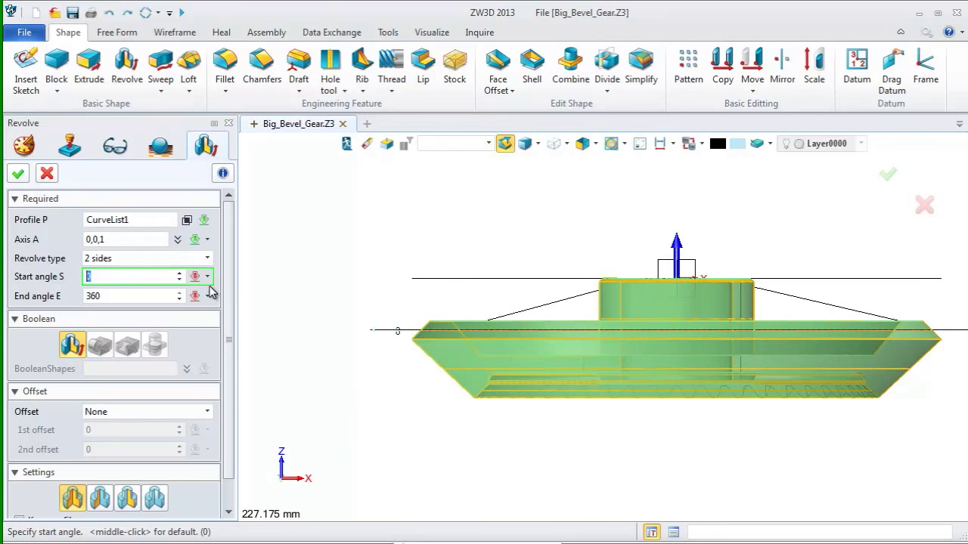
pyautogui.click(18, 174)
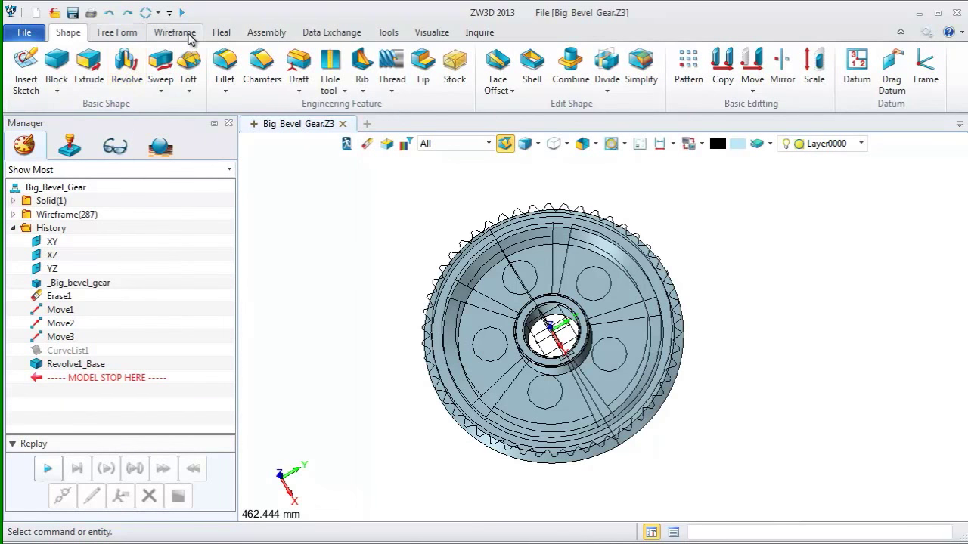
# Start a Project to Face and pick one V-shaped tooth-gap curve of the front view as the curve to project.
pyautogui.click(187, 35)
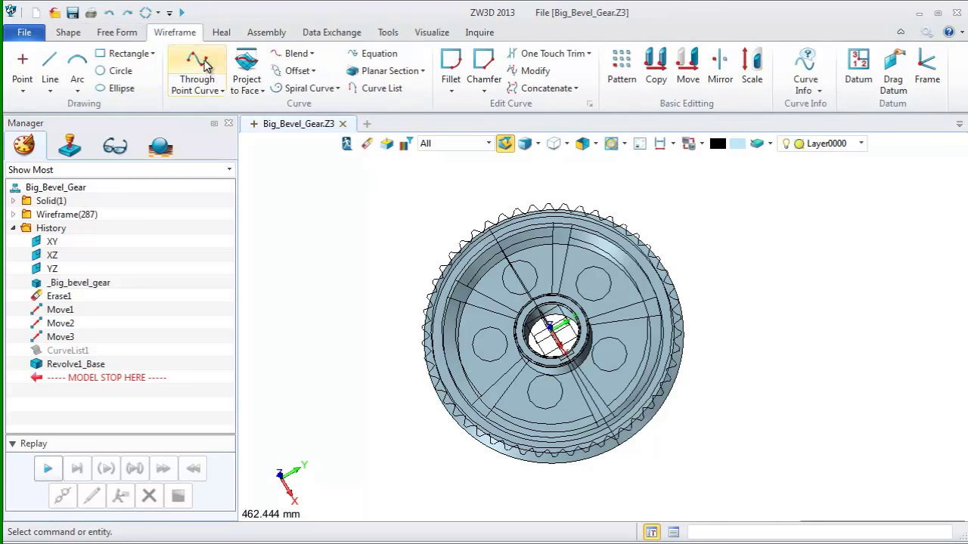
pyautogui.click(245, 68)
pyautogui.moveTo(315, 266); pyautogui.dragTo(360, 240, button='middle')
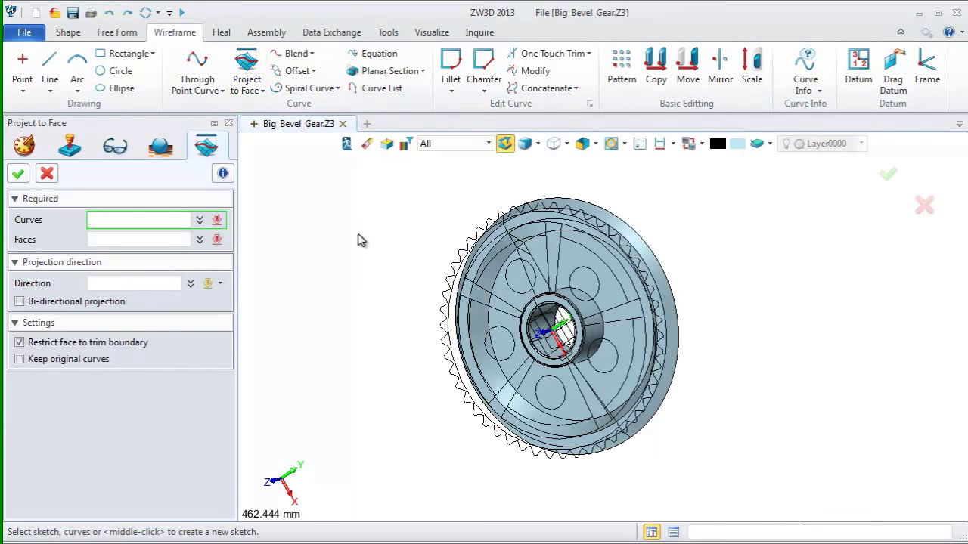
pyautogui.moveTo(378, 352)
pyautogui.mouseDown(button='middle')
pyautogui.moveTo(378, 341)
pyautogui.moveTo(381, 354)
pyautogui.moveTo(363, 353)
pyautogui.moveTo(375, 355)
pyautogui.mouseUp(button='middle')
pyautogui.moveTo(604, 280); pyautogui.dragTo(561, 306, button='middle')
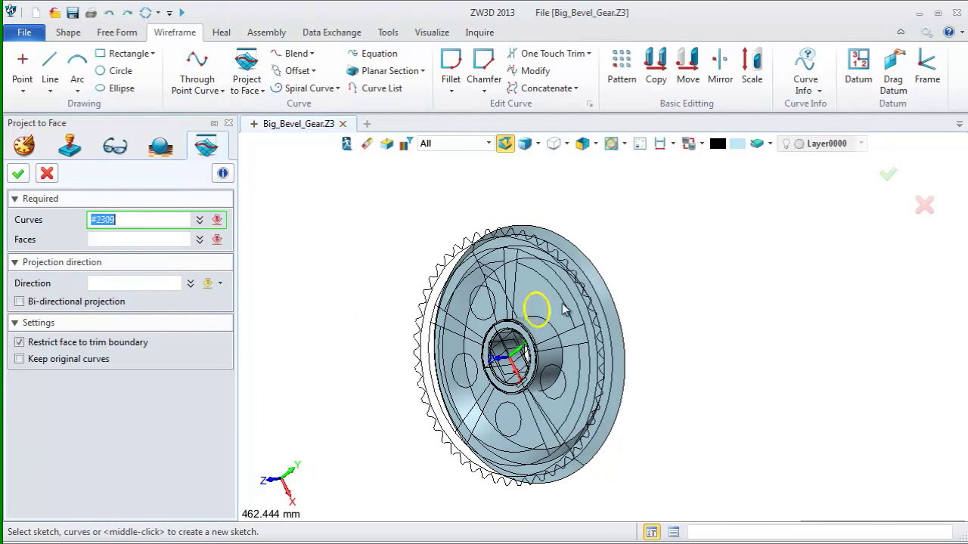
pyautogui.scroll(7, 551, 253)
pyautogui.click(543, 242)
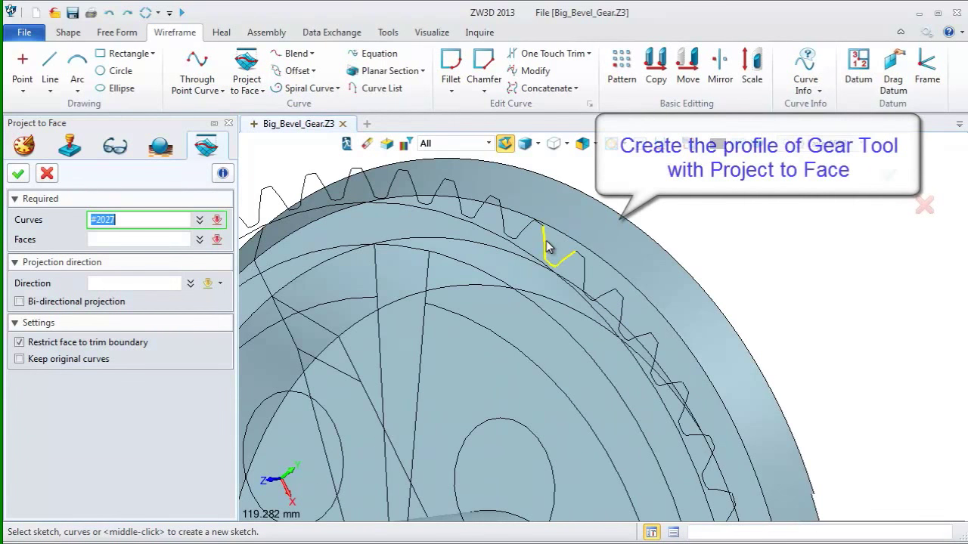
# Project the picked tooth-gap curve along the -Z axis onto the narrow slanted outer face of the rim.
pyautogui.click(164, 239)
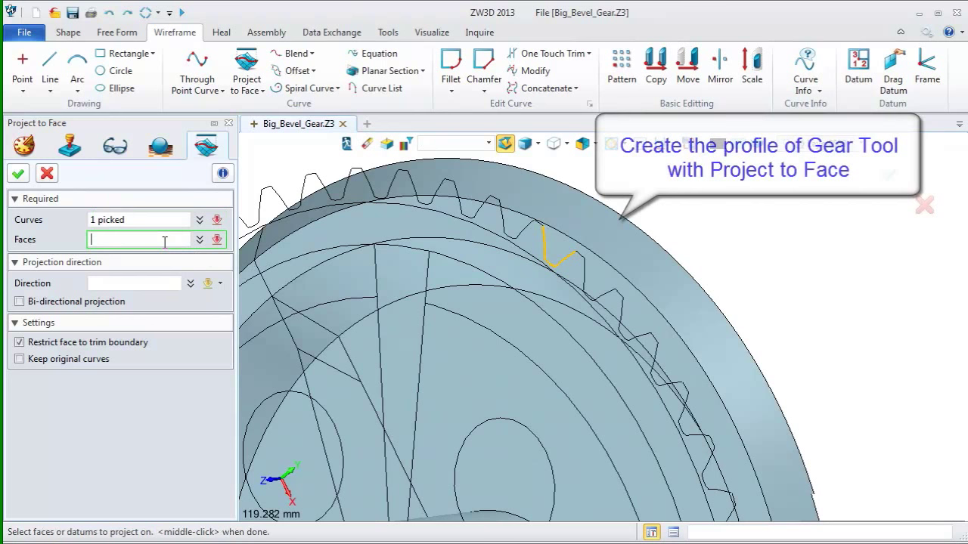
pyautogui.click(553, 243)
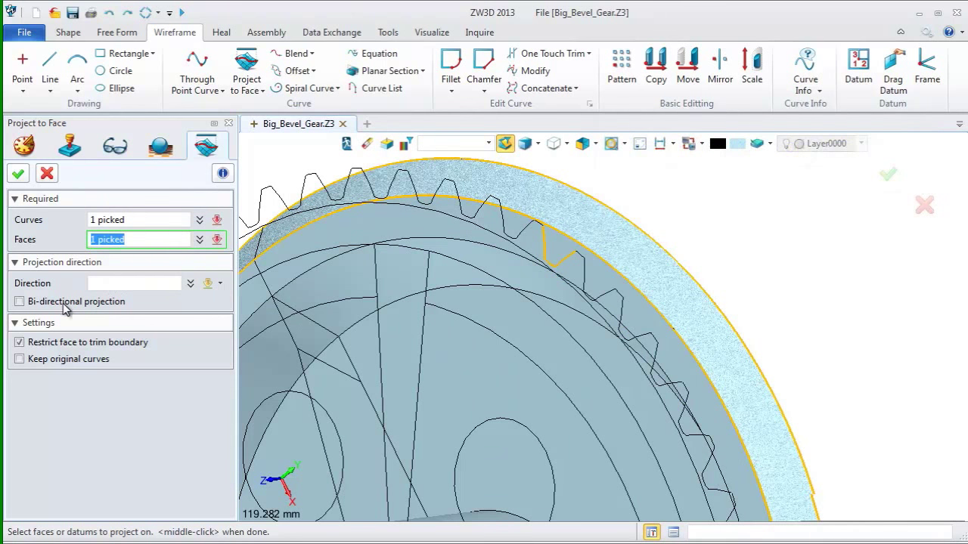
pyautogui.click(122, 282)
pyautogui.rightClick(727, 221)
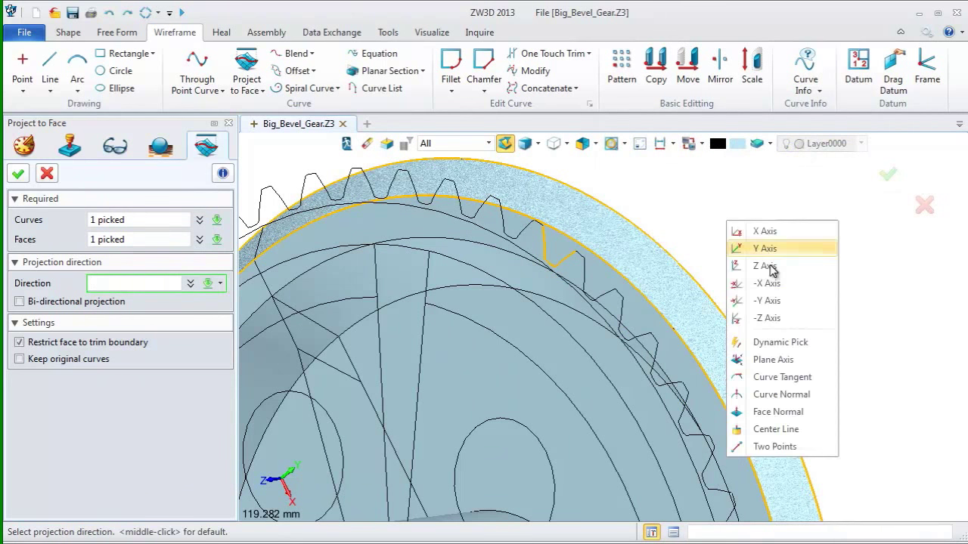
pyautogui.click(765, 318)
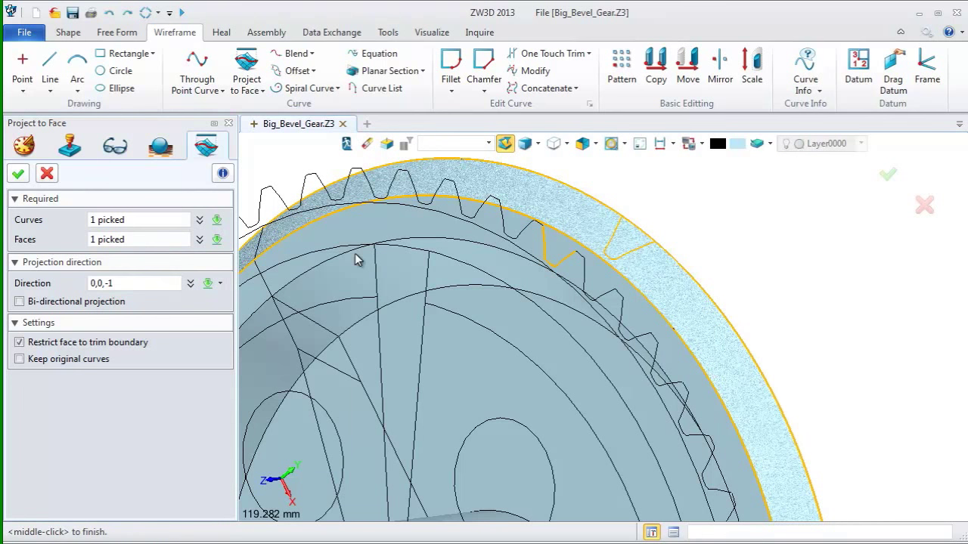
pyautogui.click(18, 173)
pyautogui.scroll(-5, 650, 223)
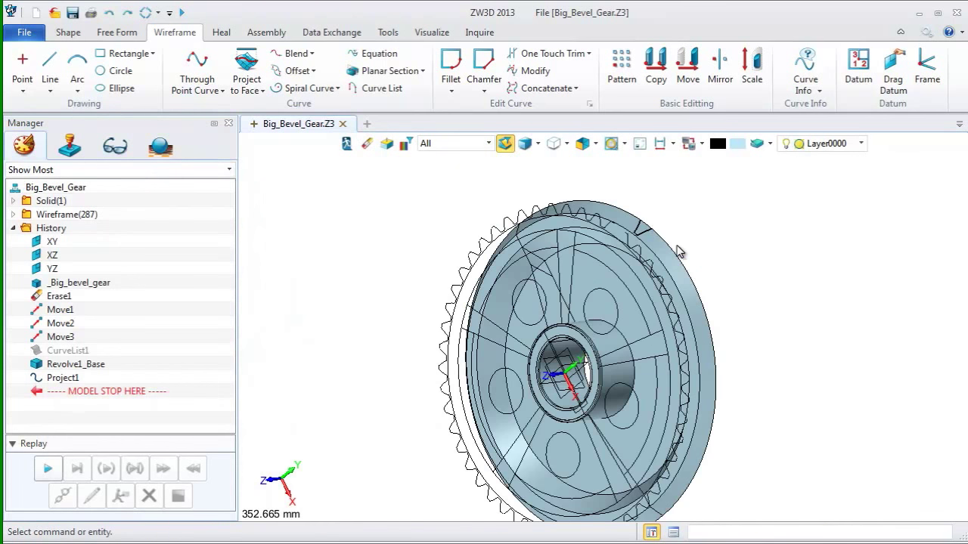
# Project the tooth-gap curve from the rim's outer face onto the narrow slanted face on the opposite side, keeping the original curves.
pyautogui.moveTo(713, 266); pyautogui.dragTo(654, 259, button='right')
pyautogui.moveTo(654, 259); pyautogui.dragTo(700, 251, button='middle')
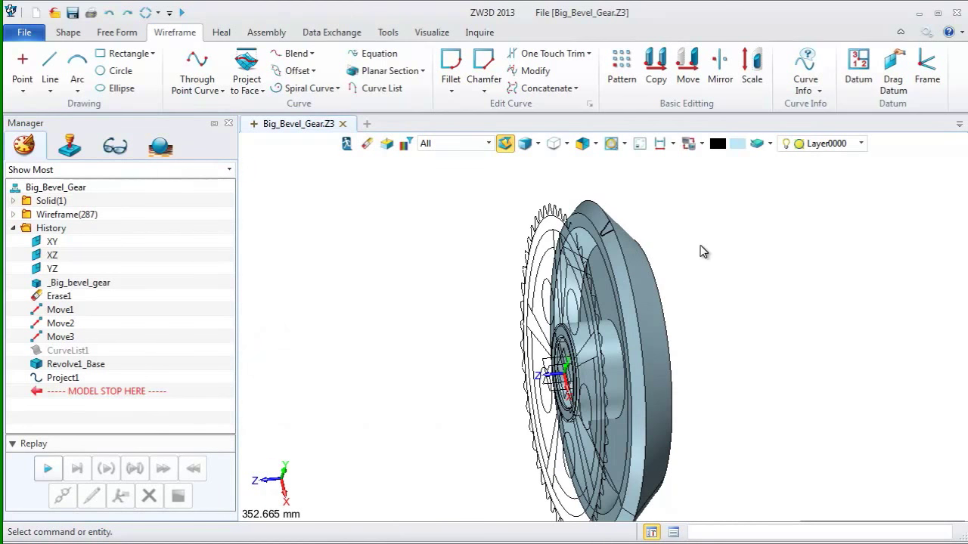
pyautogui.click(246, 69)
pyautogui.scroll(5, 691, 266)
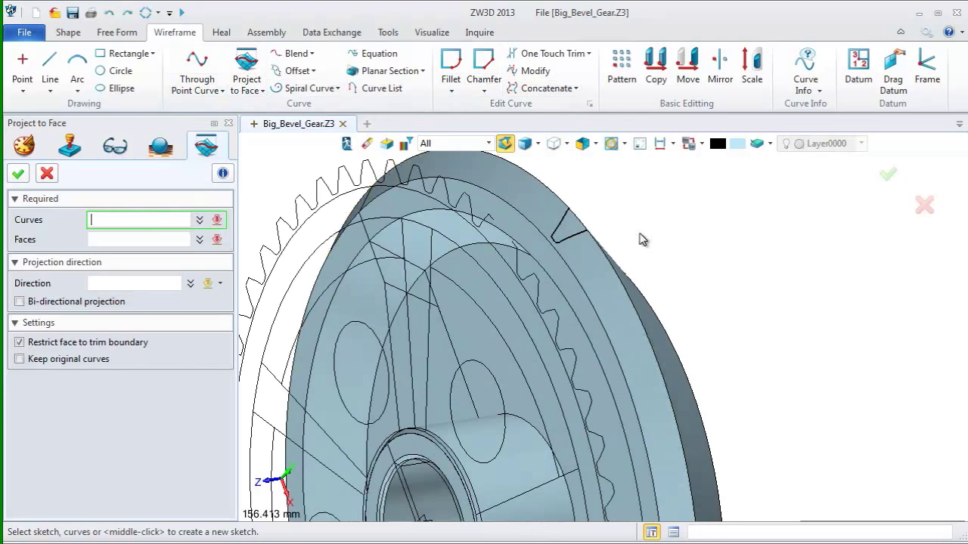
pyautogui.click(574, 234)
pyautogui.moveTo(665, 231); pyautogui.dragTo(594, 229, button='right')
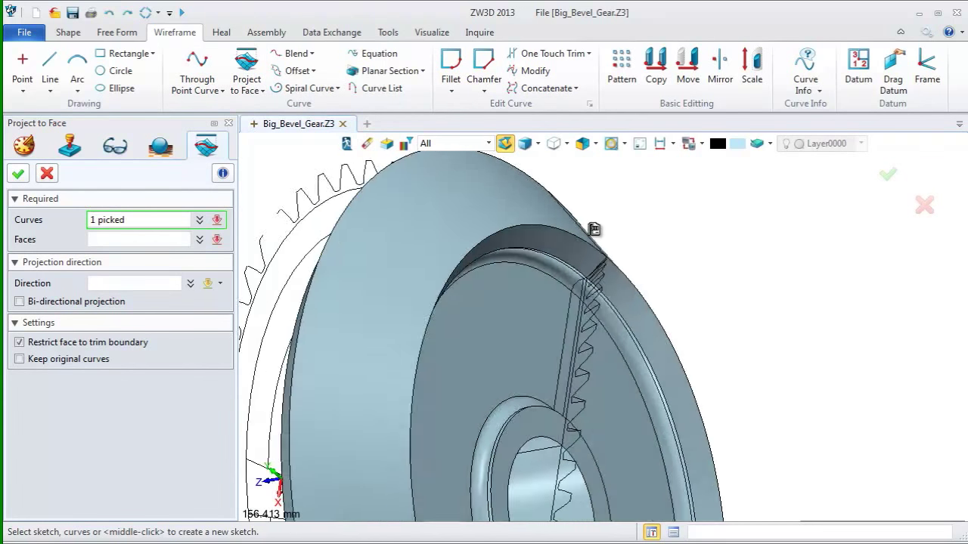
pyautogui.moveTo(594, 229); pyautogui.dragTo(568, 218, button='middle')
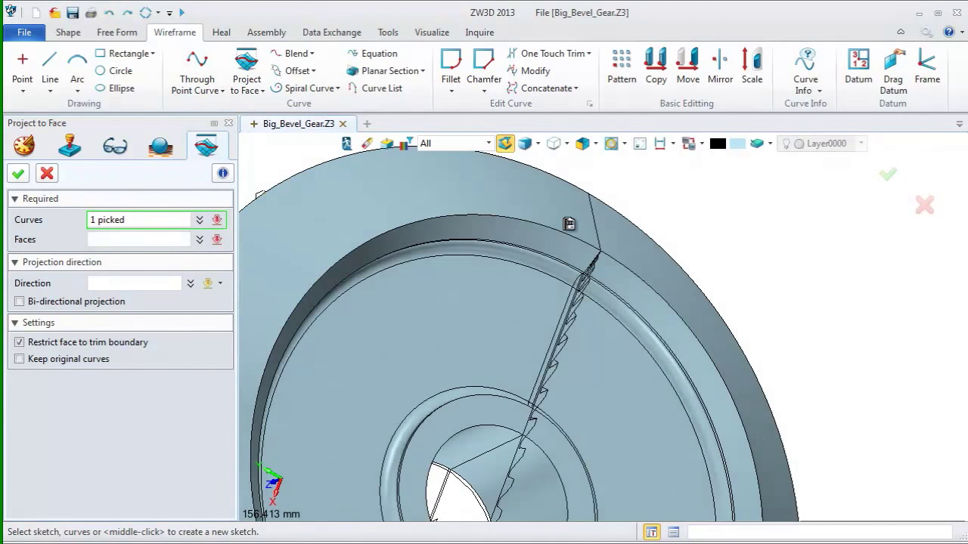
pyautogui.click(163, 239)
pyautogui.click(441, 235)
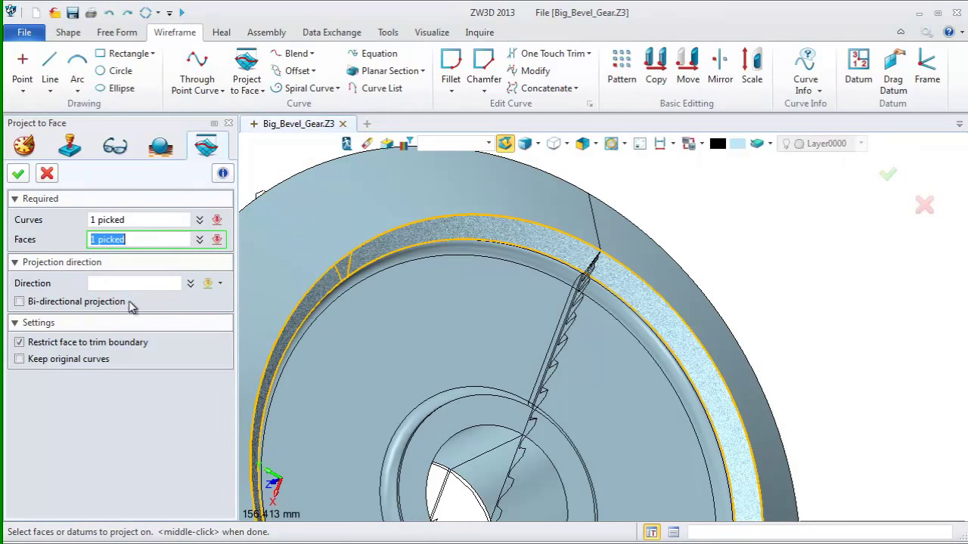
pyautogui.moveTo(381, 363); pyautogui.dragTo(365, 298, button='right')
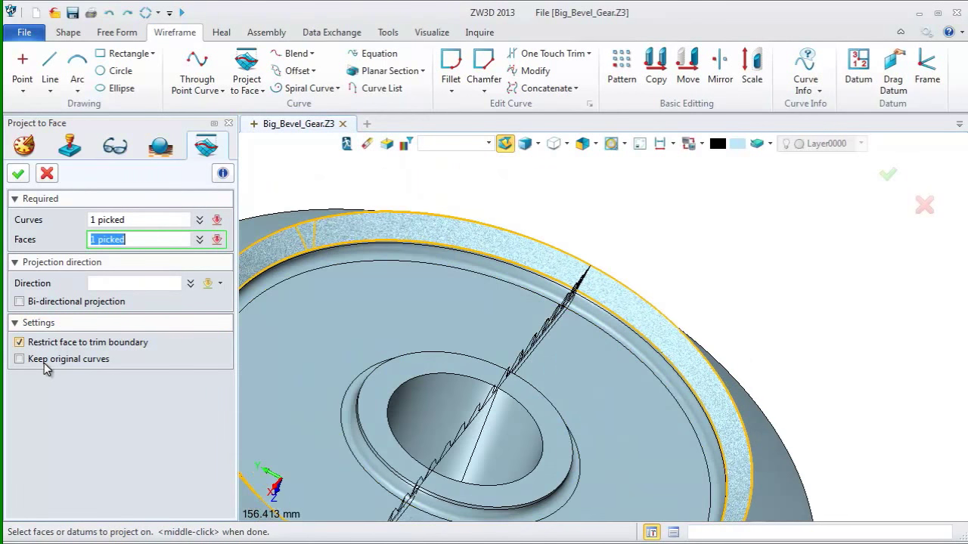
pyautogui.click(43, 366)
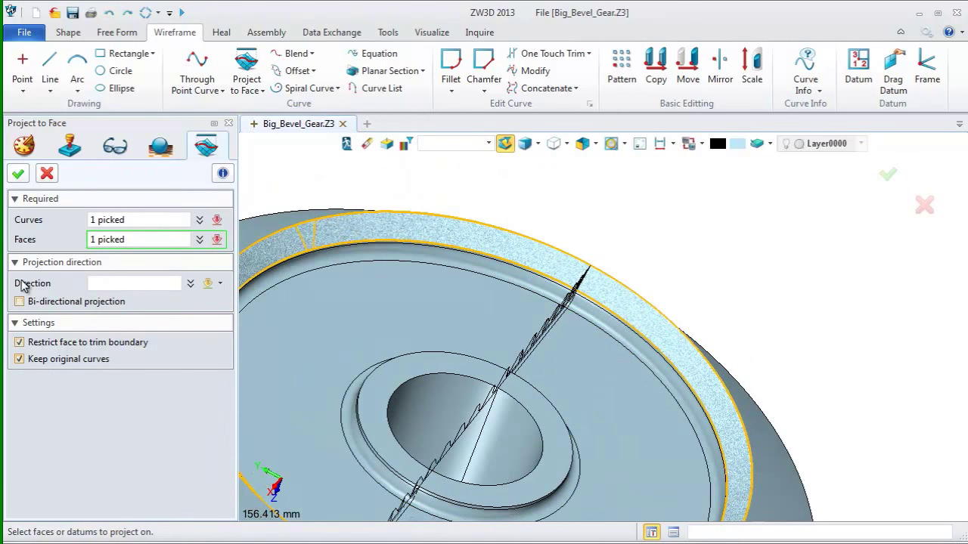
pyautogui.click(18, 173)
# Create curves from the two circular edges bounding the wide conical face of the rim.
pyautogui.moveTo(408, 325); pyautogui.dragTo(559, 327, button='right')
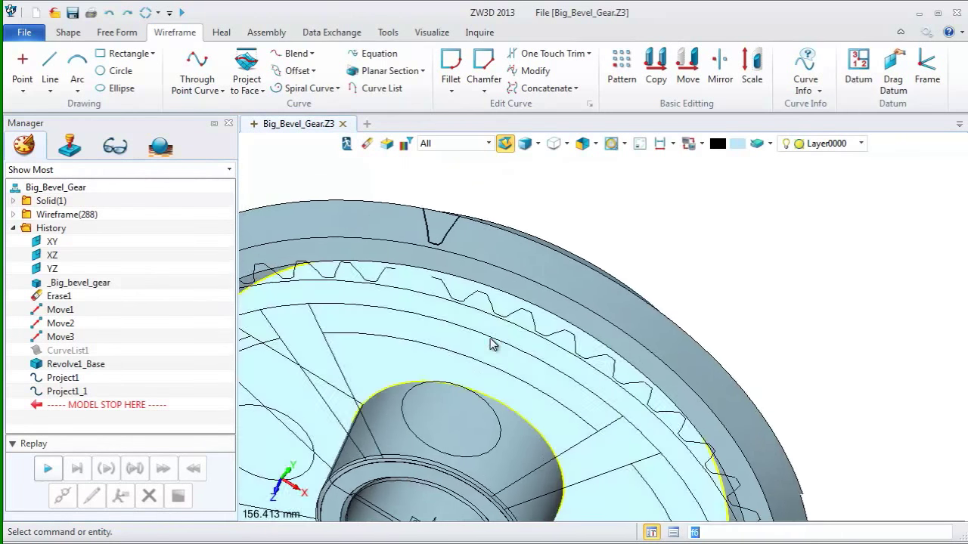
pyautogui.scroll(2, 483, 341)
pyautogui.moveTo(483, 340); pyautogui.dragTo(628, 352, button='middle')
pyautogui.scroll(-5, 643, 320)
pyautogui.moveTo(628, 352); pyautogui.dragTo(475, 290, button='right')
pyautogui.moveTo(476, 290); pyautogui.dragTo(420, 248, button='middle')
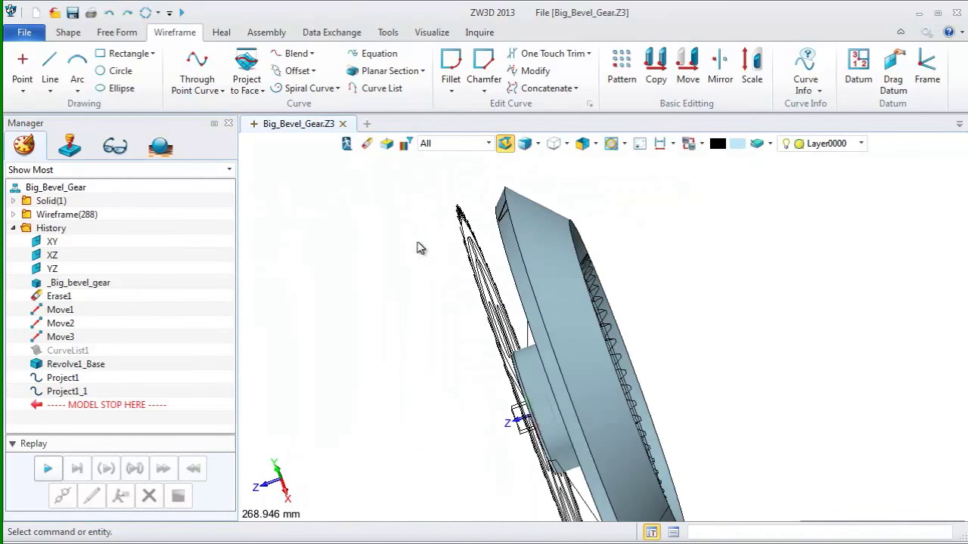
pyautogui.click(252, 86)
pyautogui.click(265, 115)
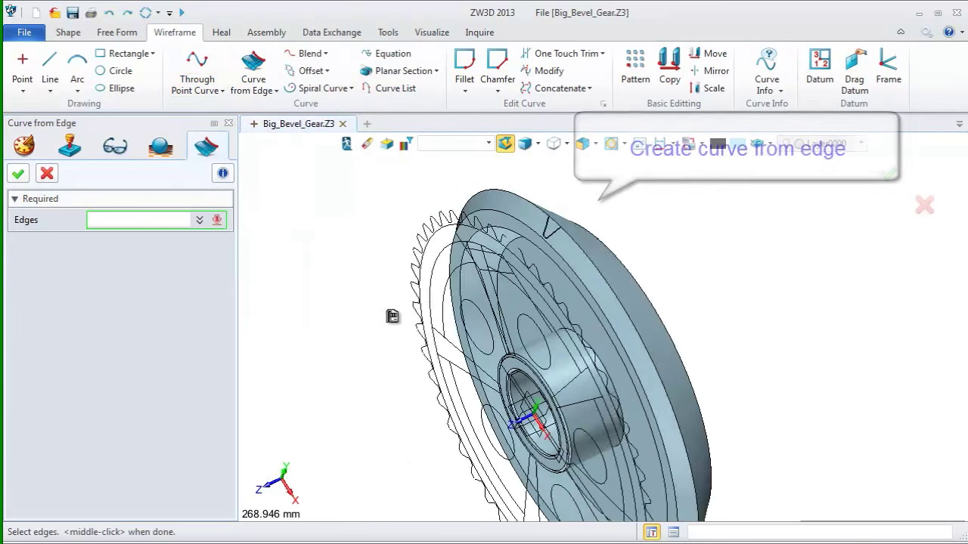
pyautogui.click(532, 201)
pyautogui.moveTo(533, 205); pyautogui.dragTo(470, 210, button='right')
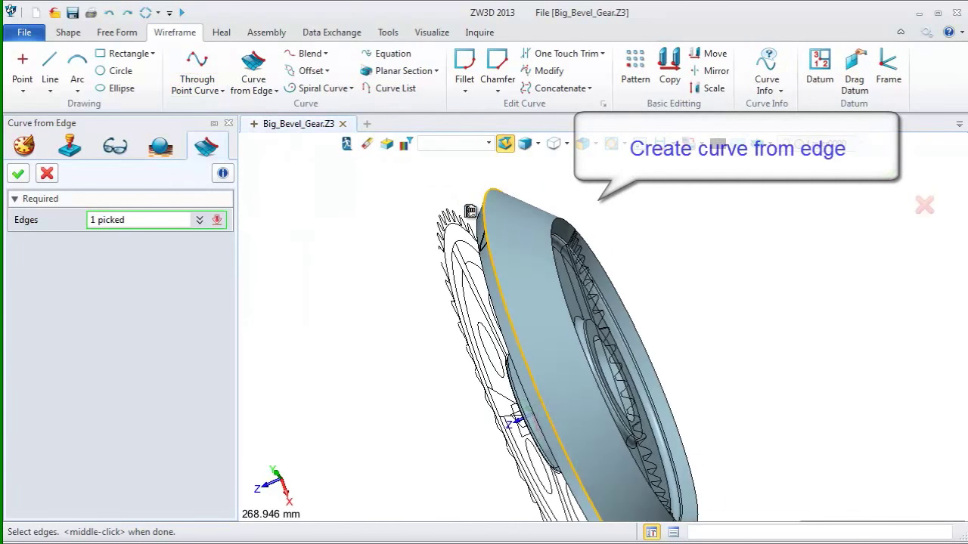
pyautogui.click(554, 235)
pyautogui.moveTo(431, 238); pyautogui.dragTo(353, 226, button='middle')
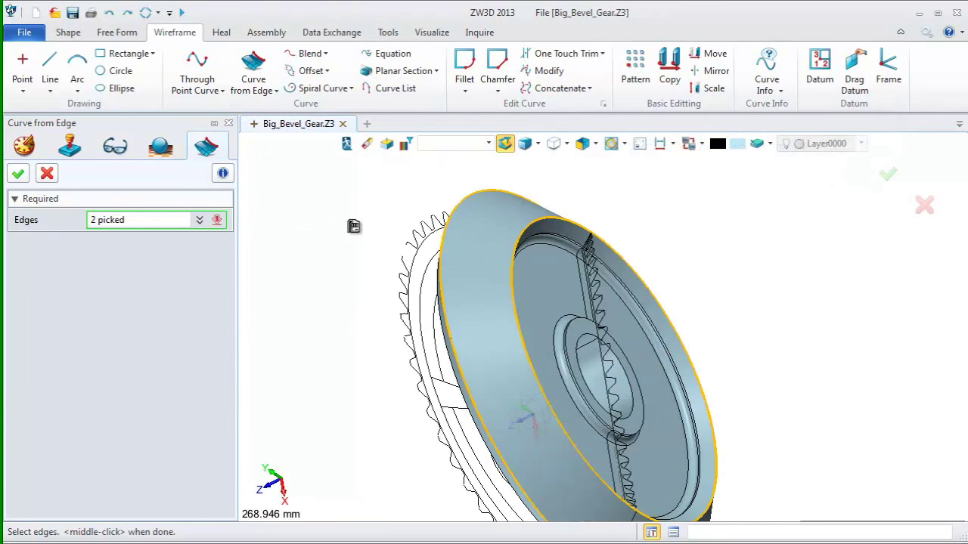
pyautogui.click(19, 174)
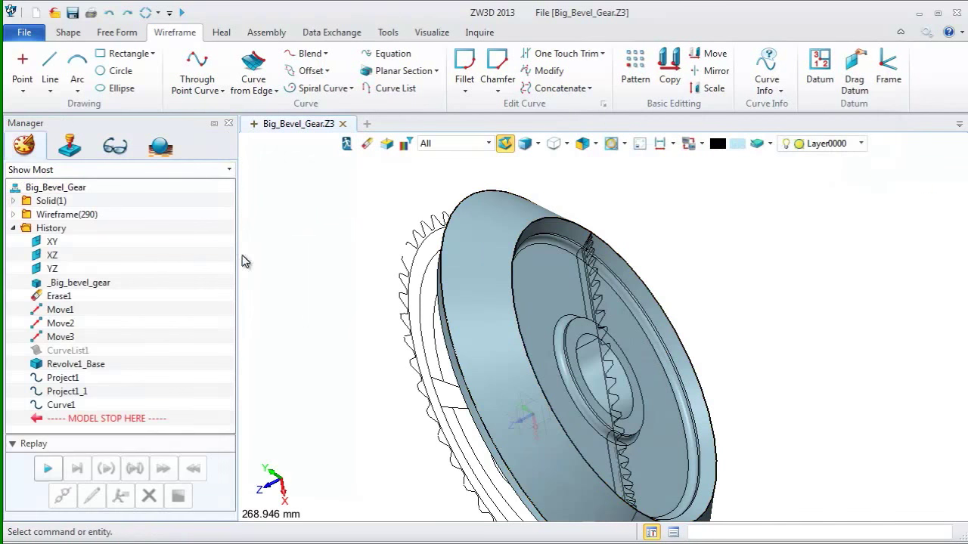
# Trim the circle on the cone's inner edge with One Touch Trim, keeping only the arc closing the smaller tooth-gap profile.
pyautogui.moveTo(244, 259); pyautogui.dragTo(329, 254, button='middle')
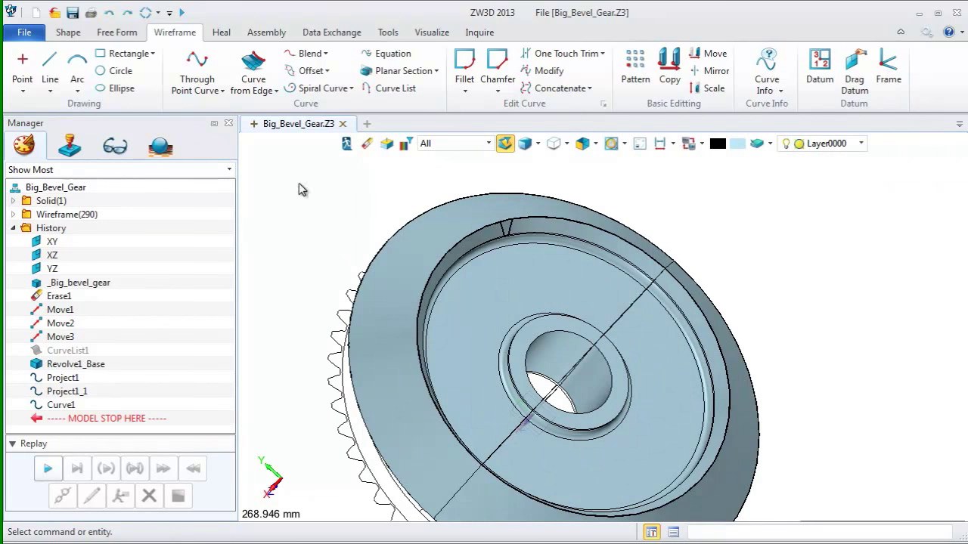
pyautogui.click(559, 53)
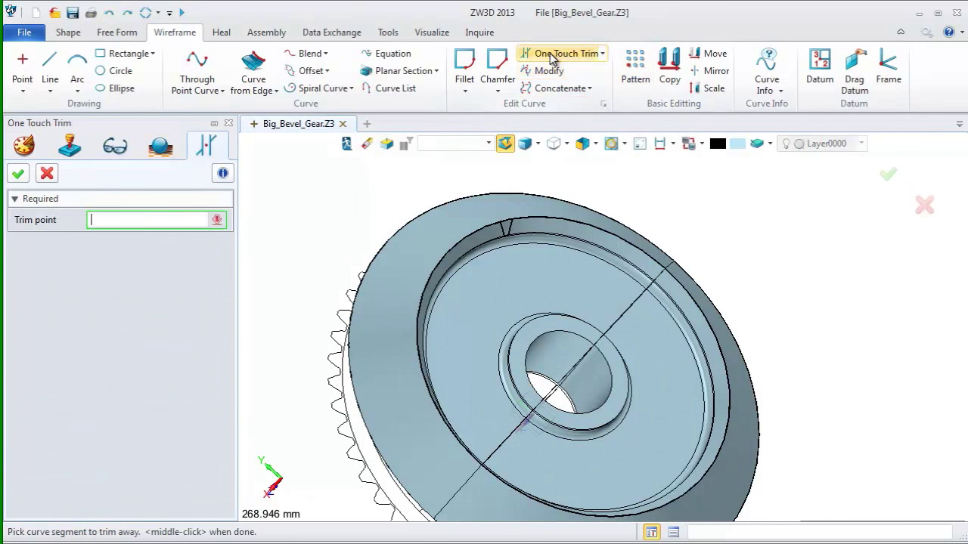
pyautogui.click(508, 228)
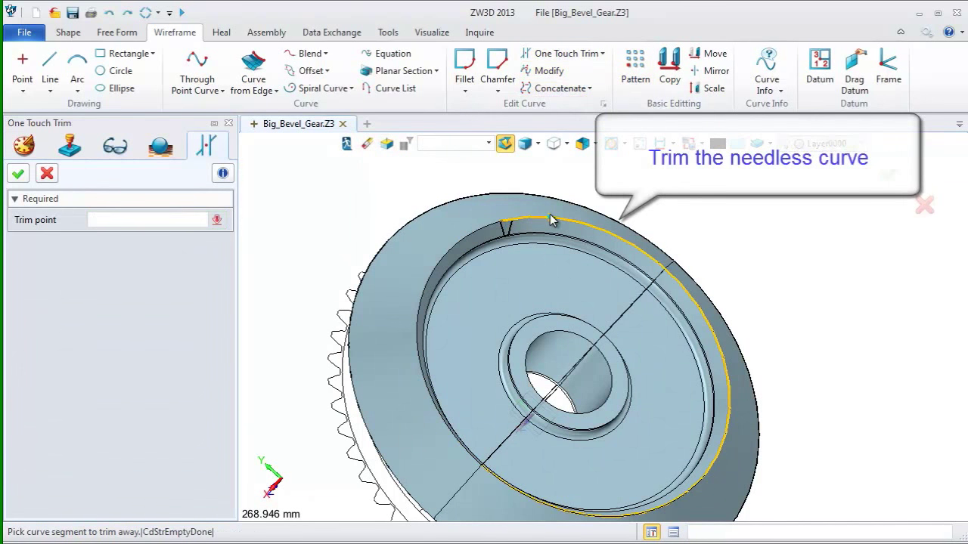
pyautogui.click(713, 334)
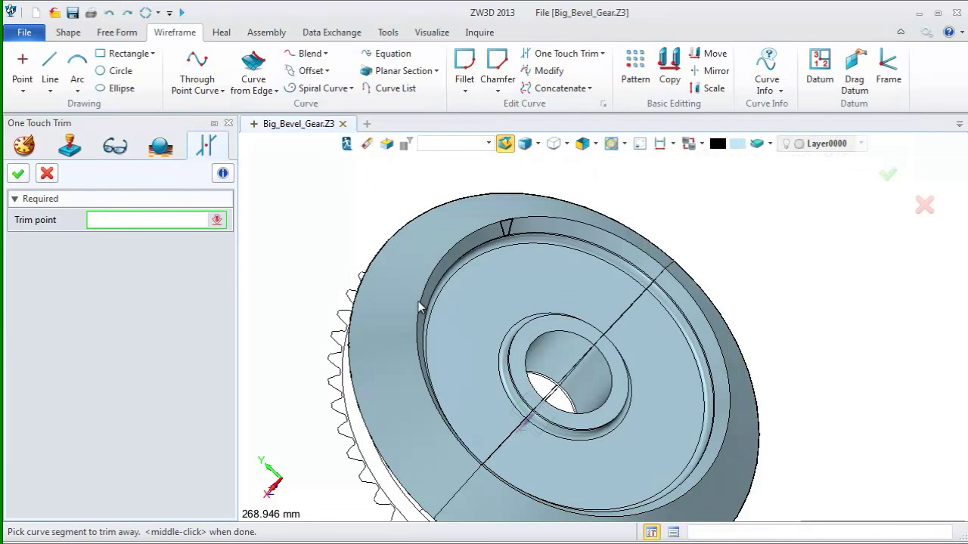
# Trim the circle on the cone's outer edge, keeping only the arc closing the larger tooth-gap profile, and finish the trimming.
pyautogui.moveTo(418, 301); pyautogui.dragTo(514, 301, button='right')
pyautogui.moveTo(514, 301); pyautogui.dragTo(541, 301, button='middle')
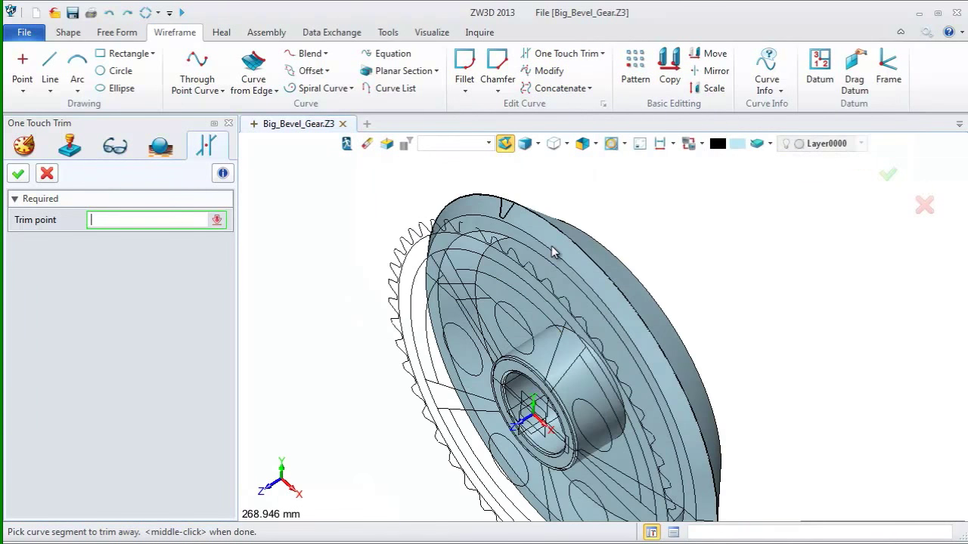
pyautogui.click(474, 193)
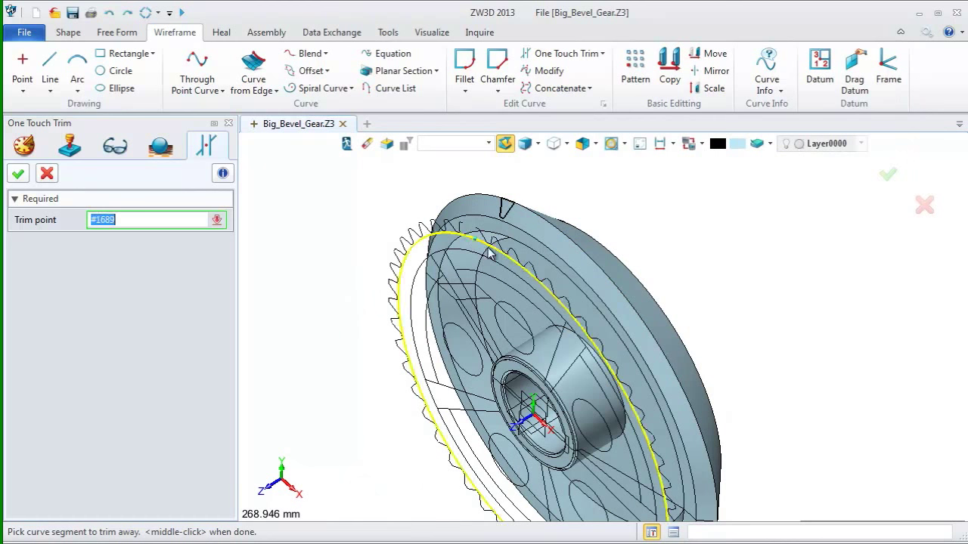
pyautogui.scroll(-3, 514, 261)
pyautogui.moveTo(514, 261); pyautogui.dragTo(447, 196, button='middle')
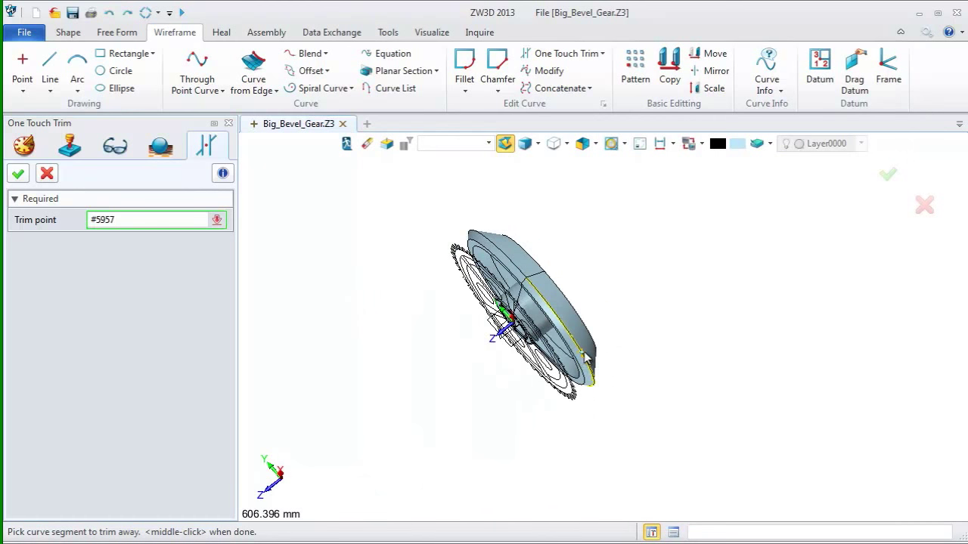
pyautogui.moveTo(443, 307)
pyautogui.mouseDown(button='right')
pyautogui.moveTo(367, 317)
pyautogui.moveTo(450, 299)
pyautogui.mouseUp(button='right')
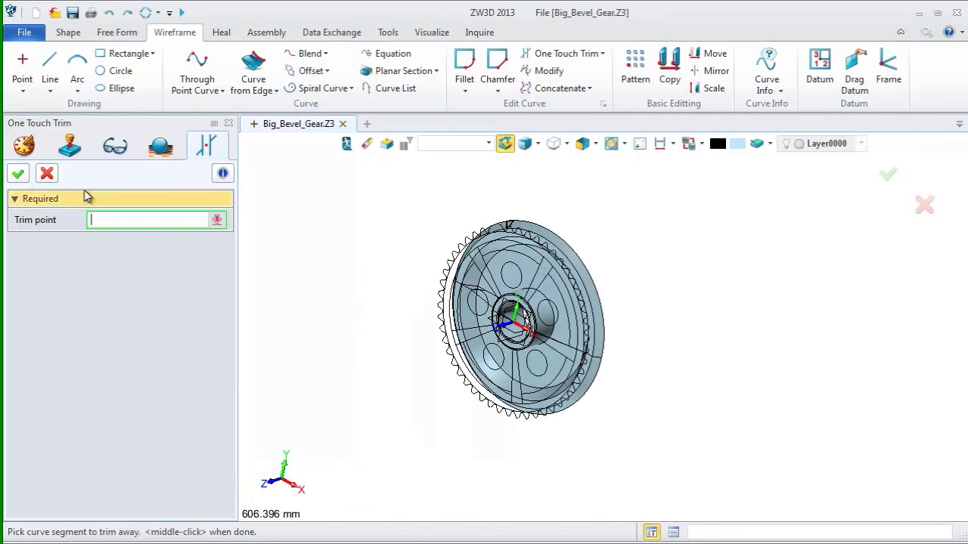
pyautogui.click(18, 175)
# Start a Loft and add the larger closed tooth-gap profile on the rim's outer face as a curve list for the first profile.
pyautogui.moveTo(418, 294); pyautogui.dragTo(657, 296, button='middle')
pyautogui.scroll(5, 533, 257)
pyautogui.scroll(-3, 516, 316)
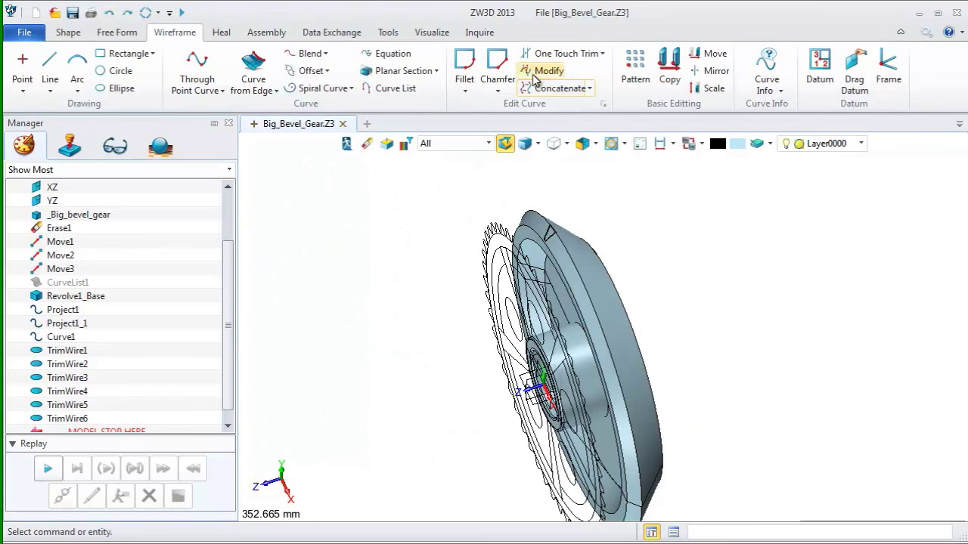
pyautogui.click(68, 33)
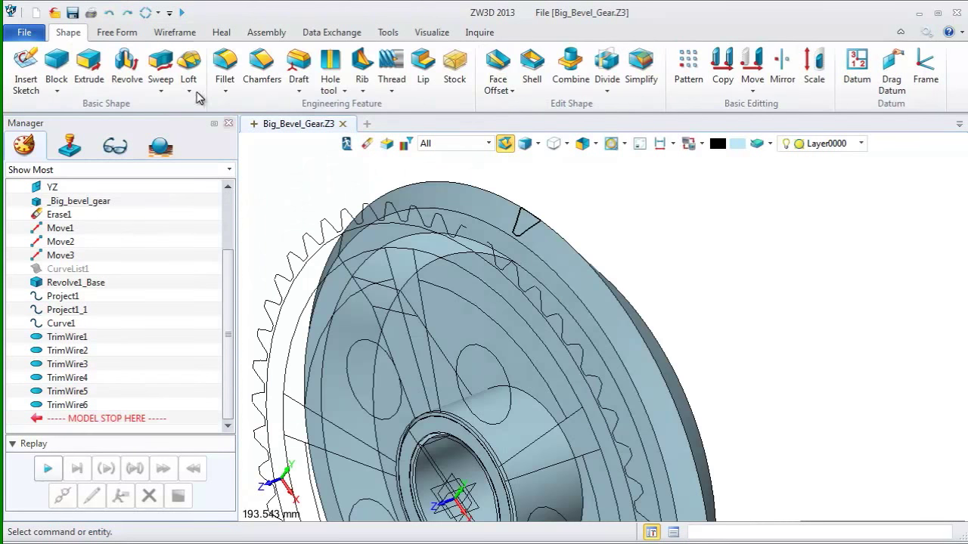
pyautogui.click(189, 68)
pyautogui.rightClick(297, 173)
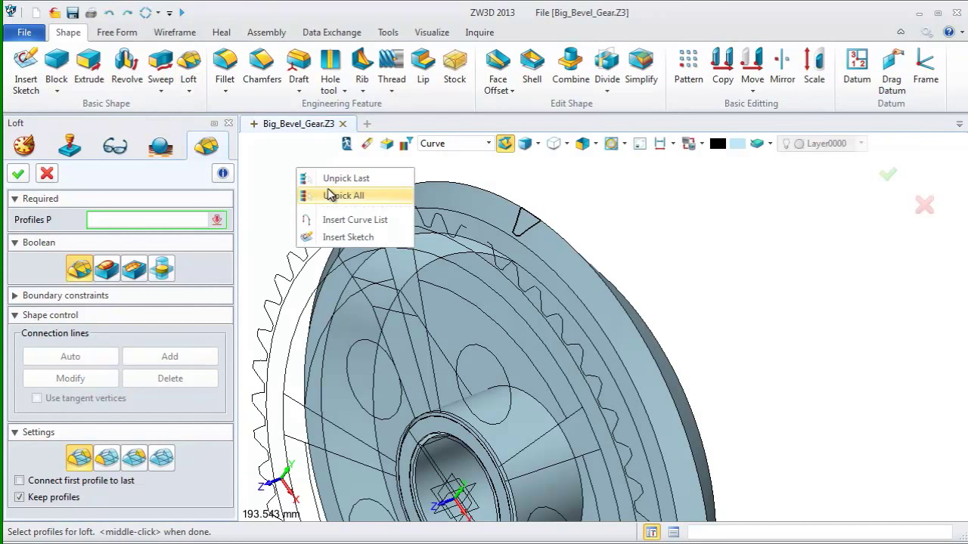
pyautogui.click(337, 218)
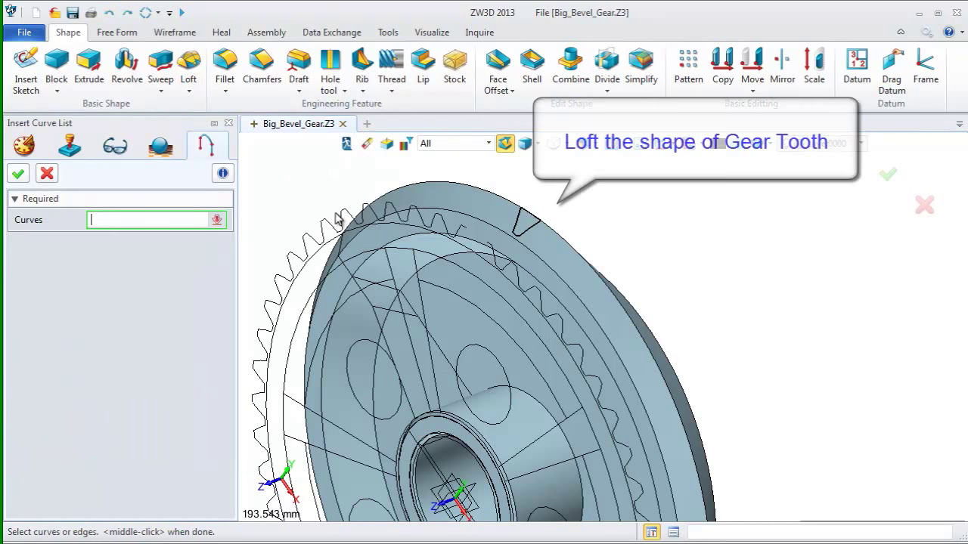
pyautogui.click(458, 143)
pyautogui.click(448, 167)
pyautogui.scroll(3, 525, 216)
pyautogui.click(534, 208)
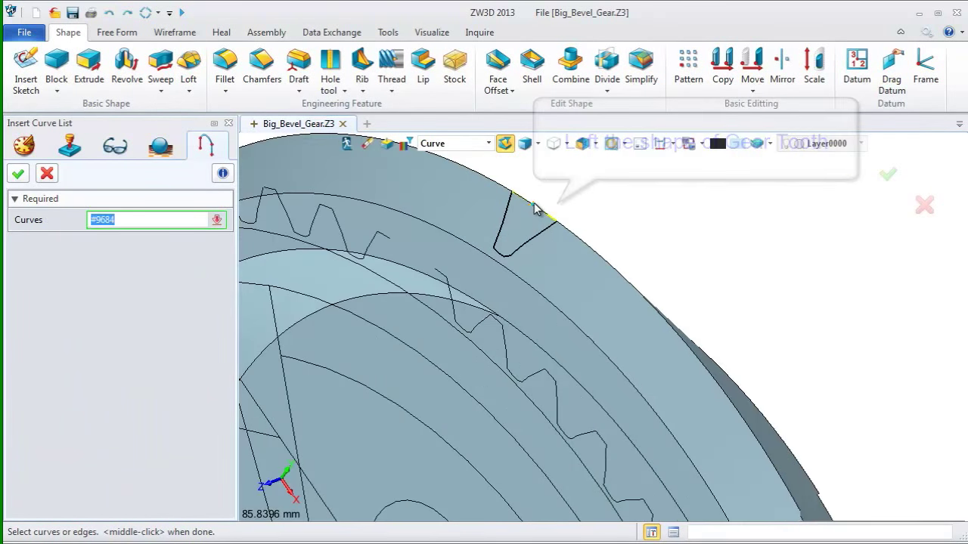
pyautogui.click(507, 206)
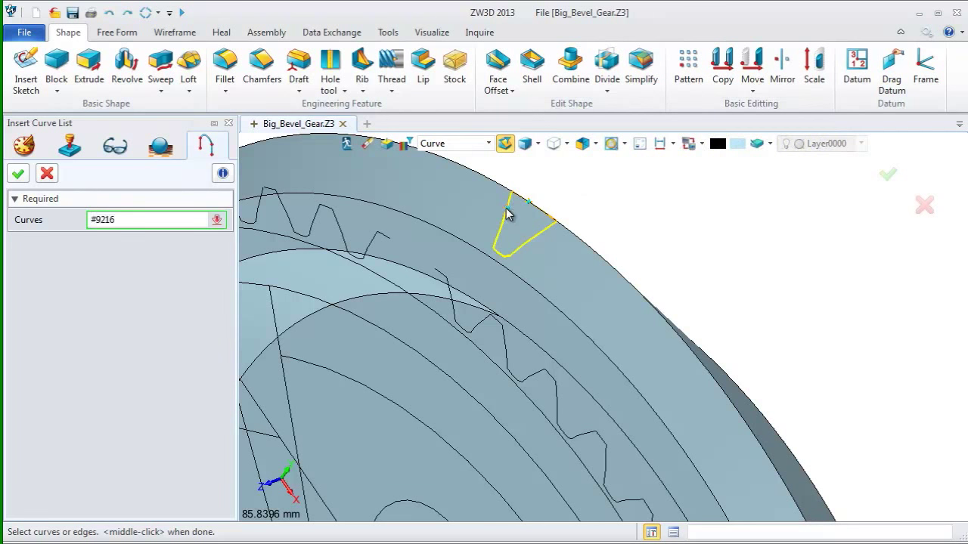
pyautogui.middleClick(509, 207)
pyautogui.click(17, 174)
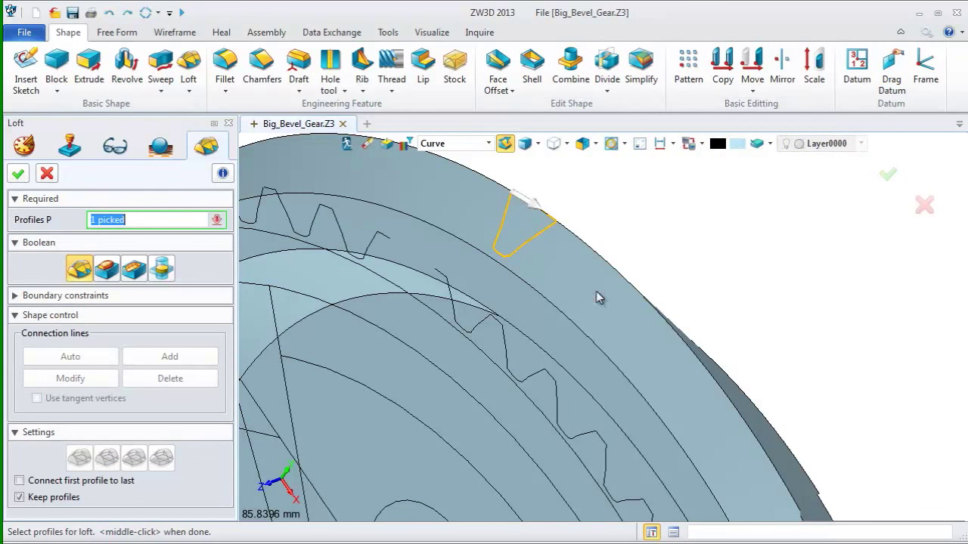
# Add the smaller closed tooth-gap profile on the rim's opposite slanted face as a curve list for the loft's second profile.
pyautogui.moveTo(649, 285); pyautogui.dragTo(557, 302, button='right')
pyautogui.scroll(-4, 619, 287)
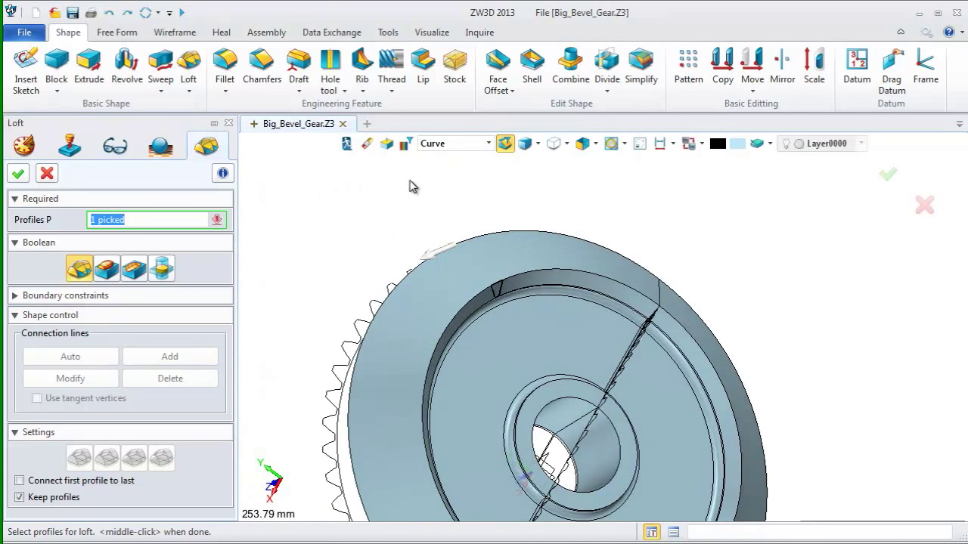
pyautogui.rightClick(374, 214)
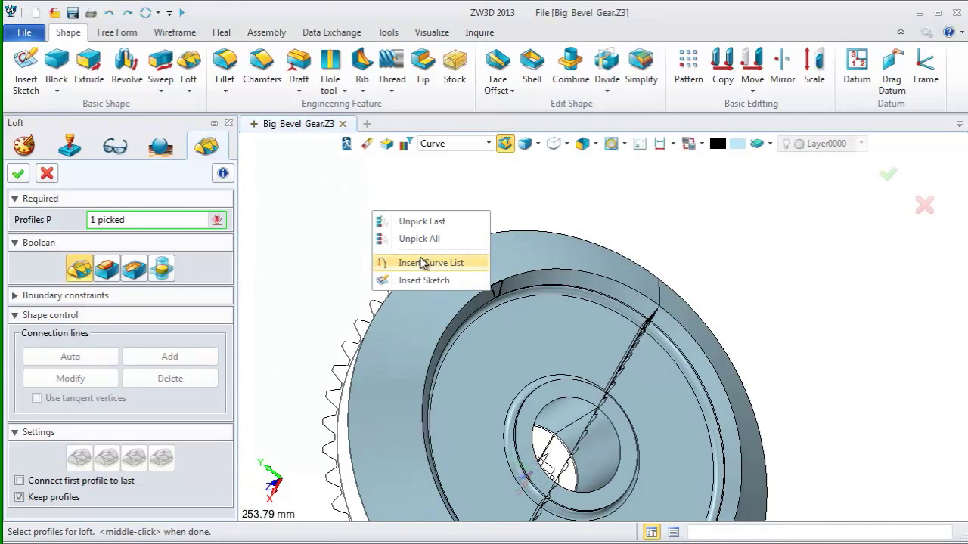
pyautogui.click(423, 262)
pyautogui.click(467, 143)
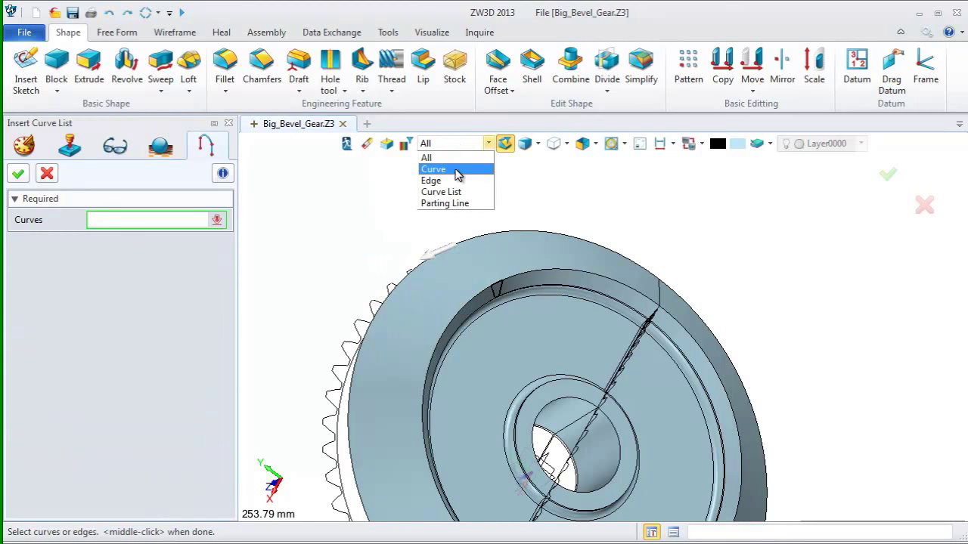
pyautogui.click(452, 171)
pyautogui.click(498, 282)
pyautogui.scroll(3, 504, 286)
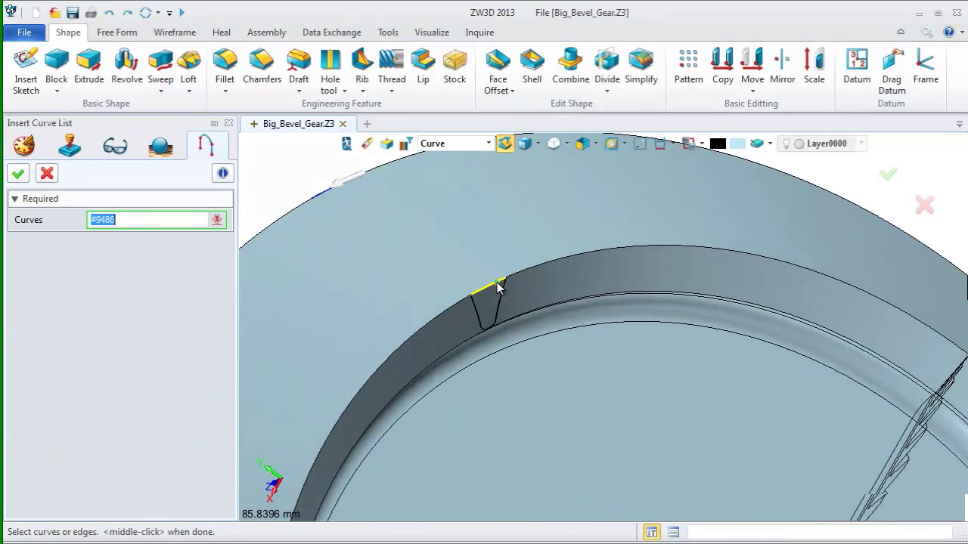
pyautogui.click(486, 306)
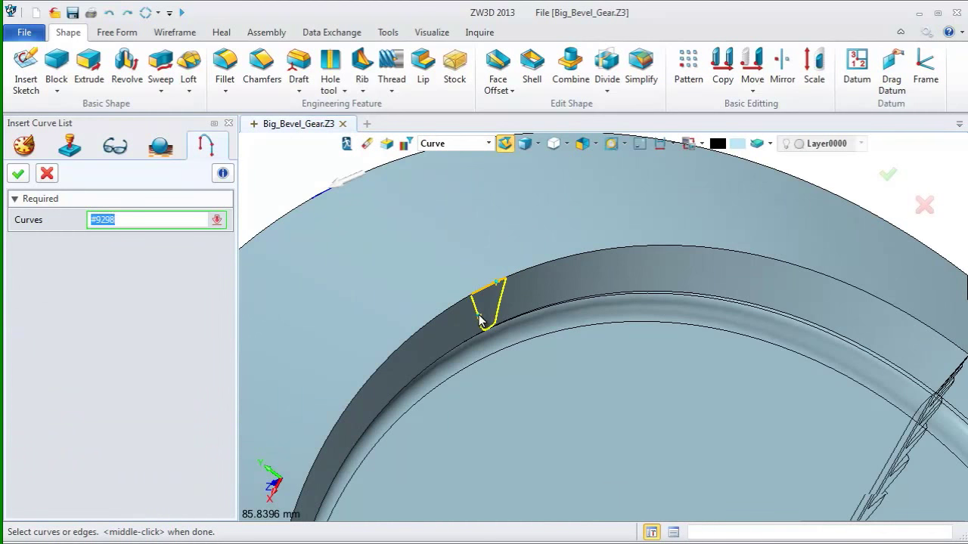
pyautogui.click(18, 174)
# Match the second profile's direction to the first one and complete the loft as a separate tooth-gap solid.
pyautogui.scroll(-3, 464, 317)
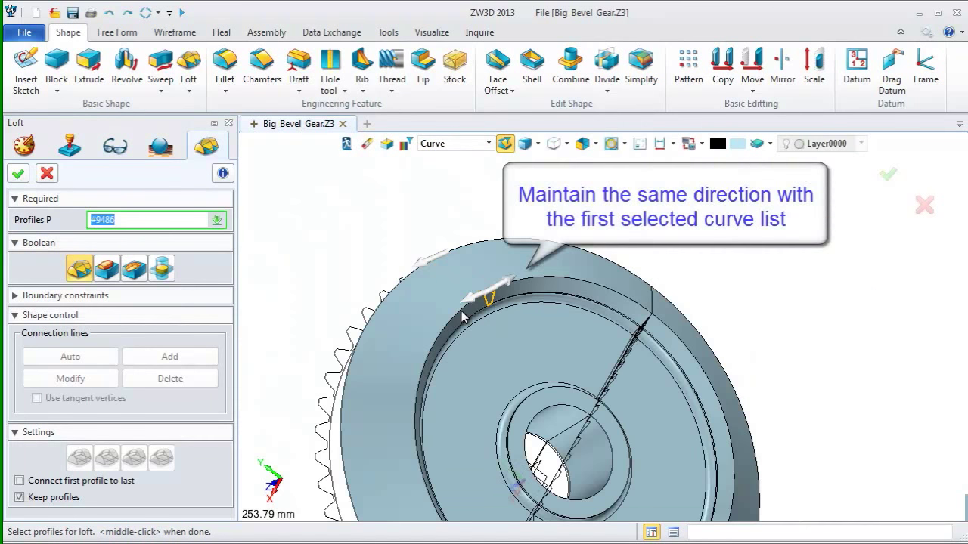
pyautogui.click(462, 311)
pyautogui.moveTo(462, 312); pyautogui.dragTo(551, 324, button='right')
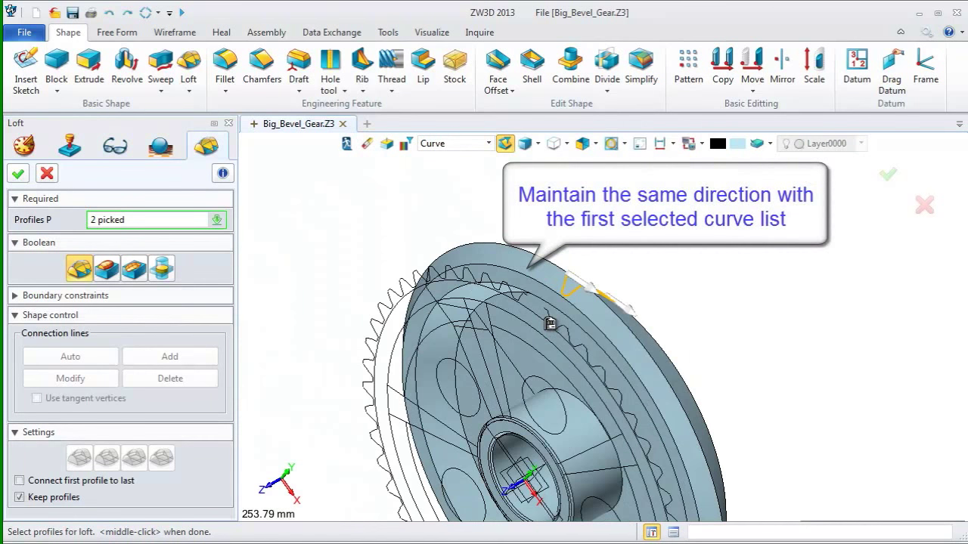
pyautogui.click(18, 174)
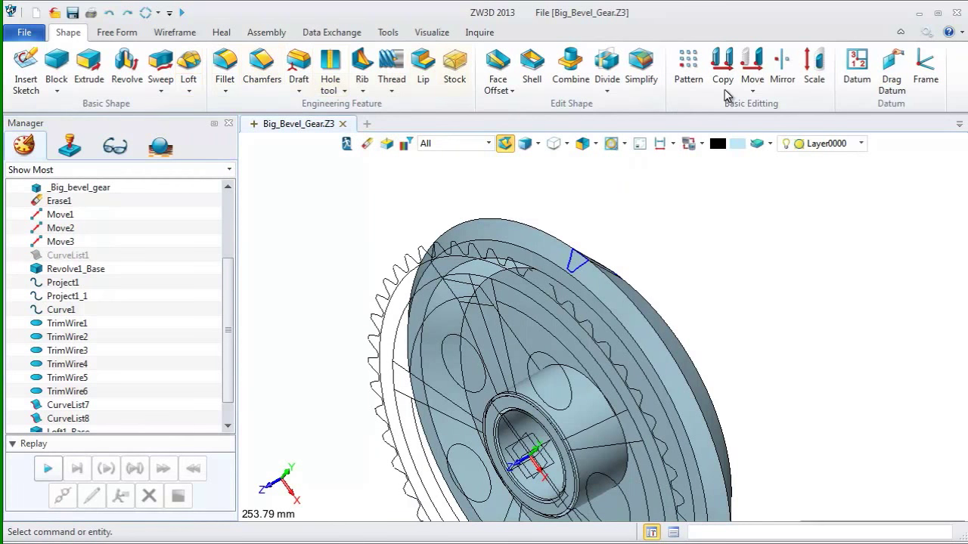
# Start a circular pattern with the Shape filter, using only the lofted tooth-gap solid as base and removing the gear body from the selection.
pyautogui.click(688, 67)
pyautogui.moveTo(425, 234); pyautogui.dragTo(468, 227, button='middle')
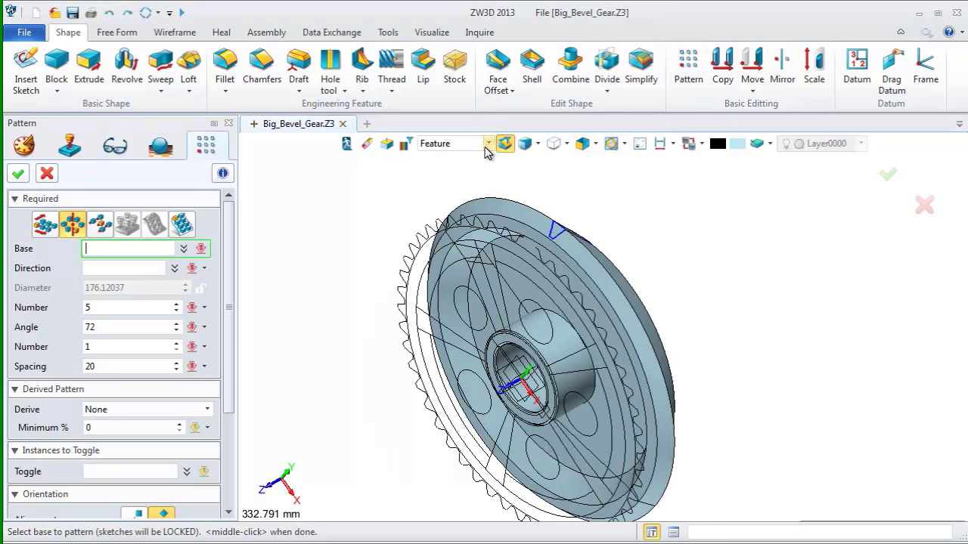
pyautogui.click(488, 143)
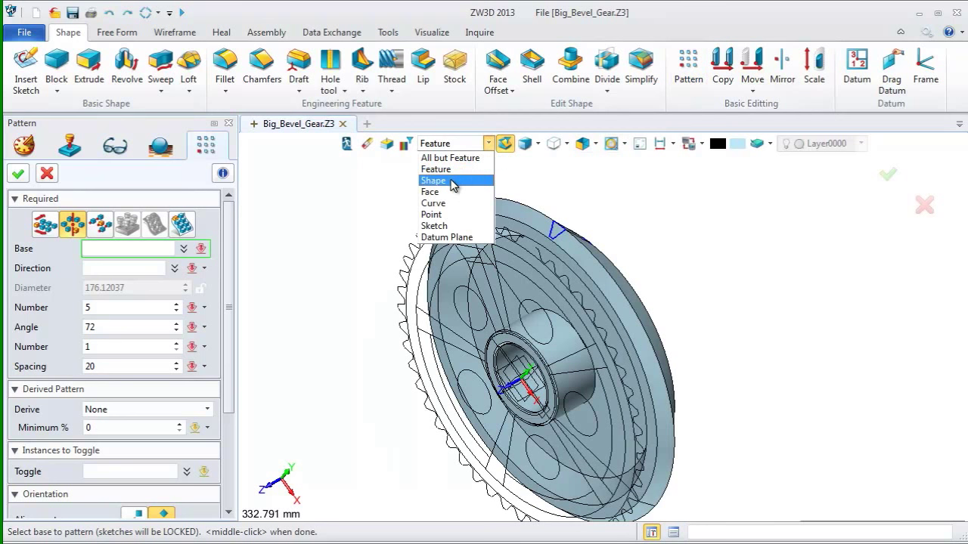
pyautogui.click(452, 182)
pyautogui.click(567, 242)
pyautogui.moveTo(567, 242); pyautogui.dragTo(508, 264, button='middle')
pyautogui.scroll(5, 508, 263)
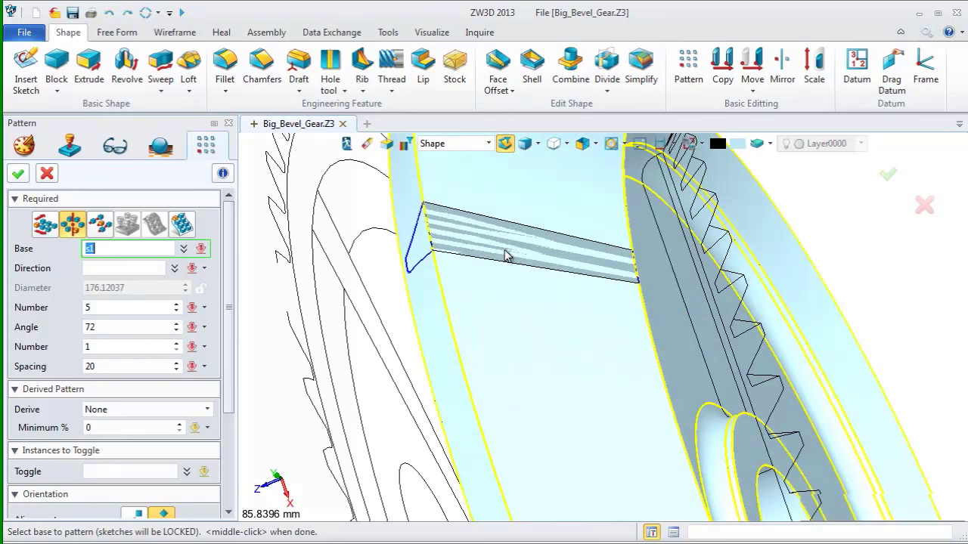
pyautogui.click(567, 247)
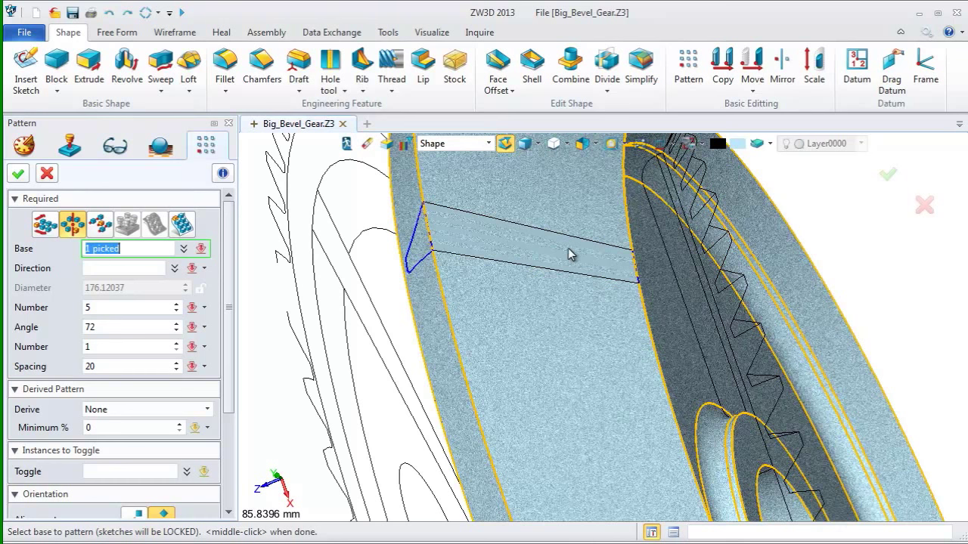
pyautogui.click(492, 260)
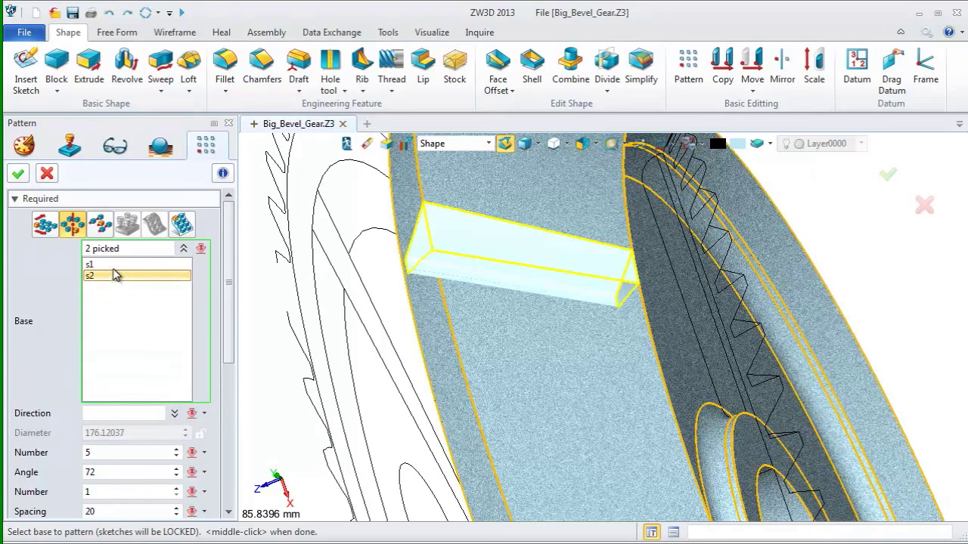
pyautogui.click(113, 274)
pyautogui.rightClick(115, 272)
pyautogui.click(140, 281)
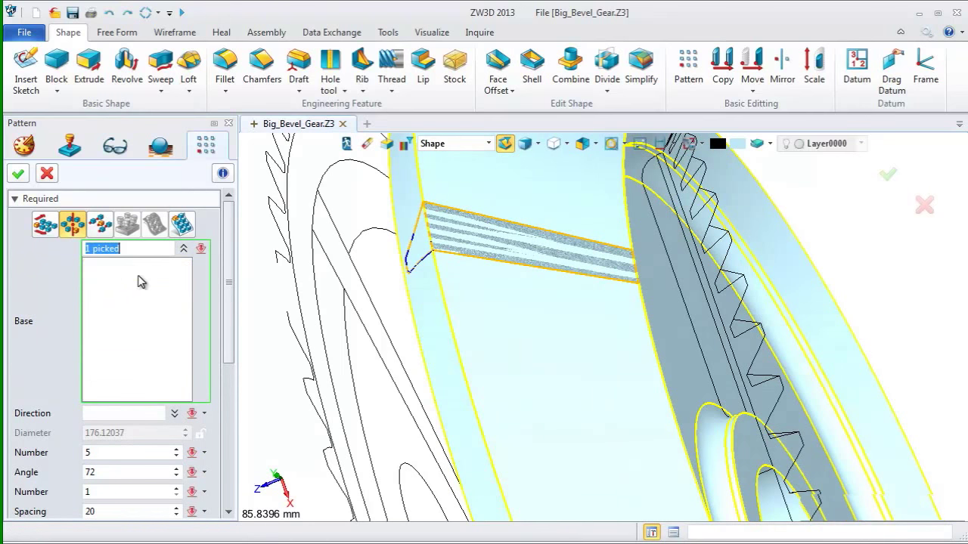
pyautogui.middleClick(274, 367)
# Pattern the tooth-gap solid around direction 0,0,1 with 50 instances at an angular spacing of 7.2 degrees.
pyautogui.rightClick(748, 221)
pyautogui.click(794, 273)
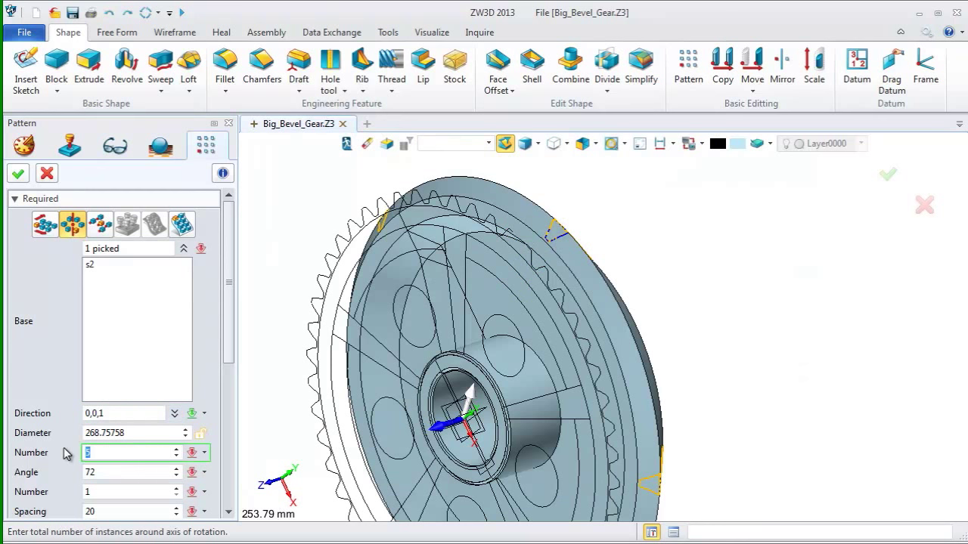
pyautogui.write('50')
pyautogui.press('Return')
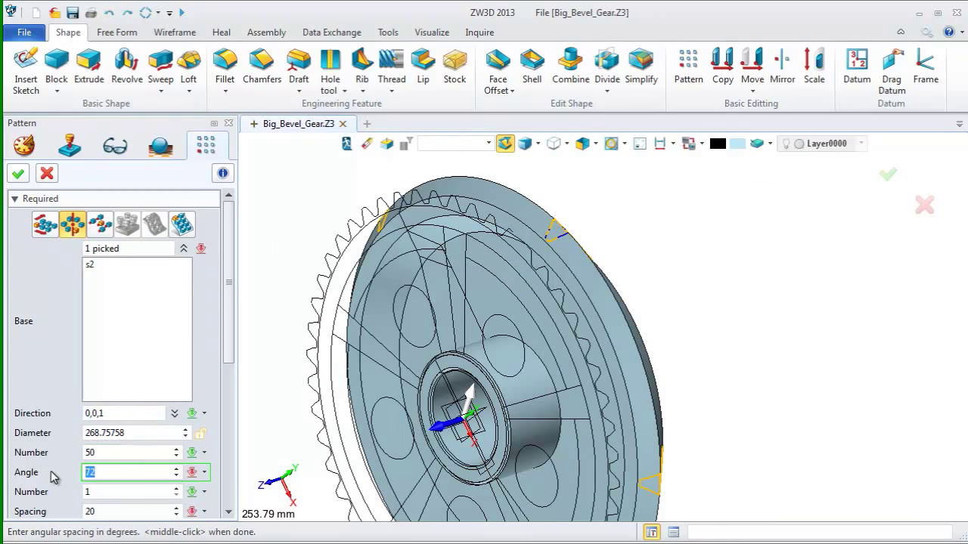
pyautogui.write('7.2')
pyautogui.moveTo(223, 344); pyautogui.dragTo(216, 492)
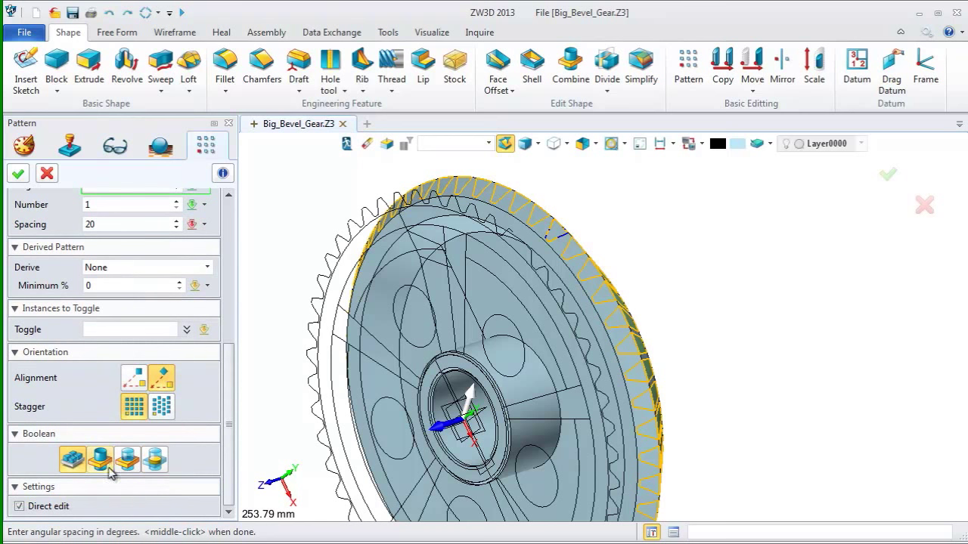
pyautogui.click(18, 174)
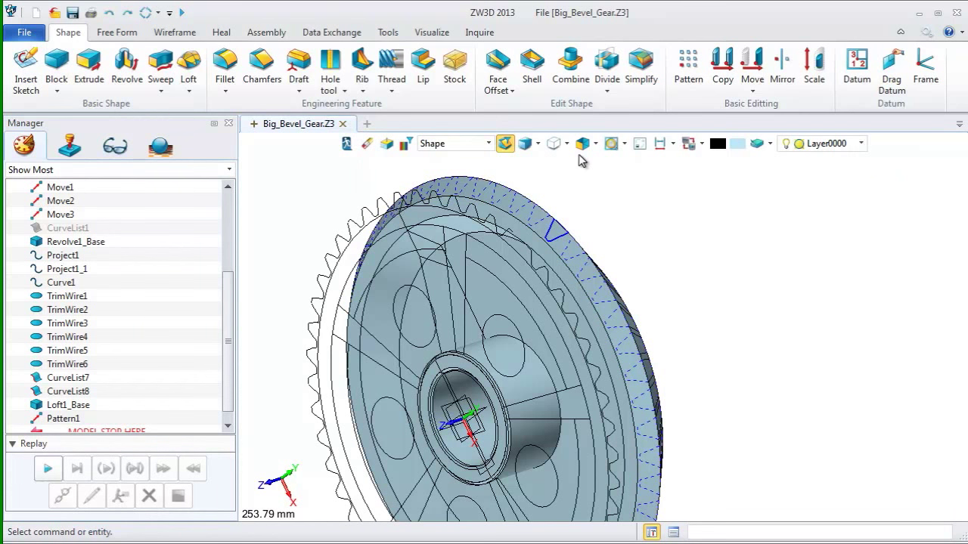
# Subtract all 50 patterned tooth-gap solids from the revolved gear body with Combine set to remove.
pyautogui.click(571, 64)
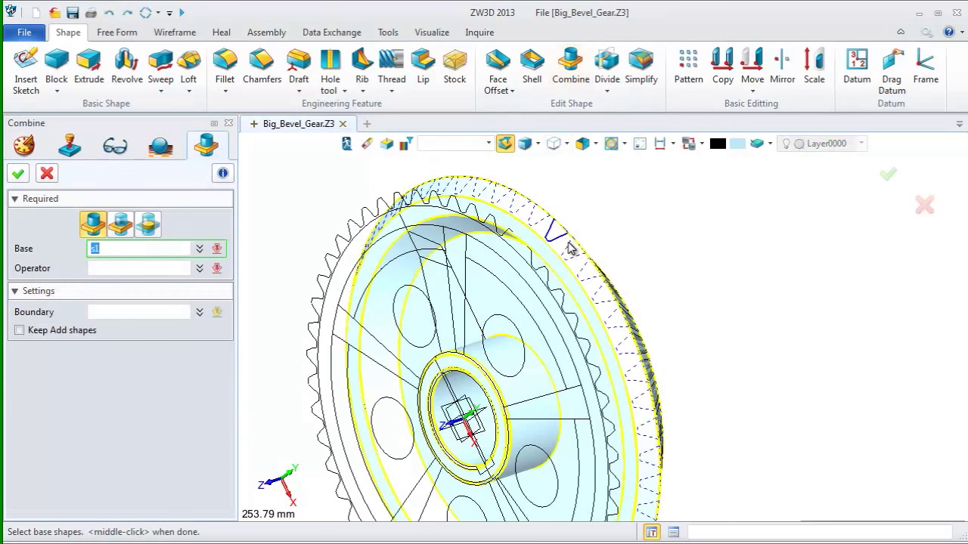
pyautogui.scroll(-2, 629, 264)
pyautogui.moveTo(631, 266); pyautogui.dragTo(610, 234, button='middle')
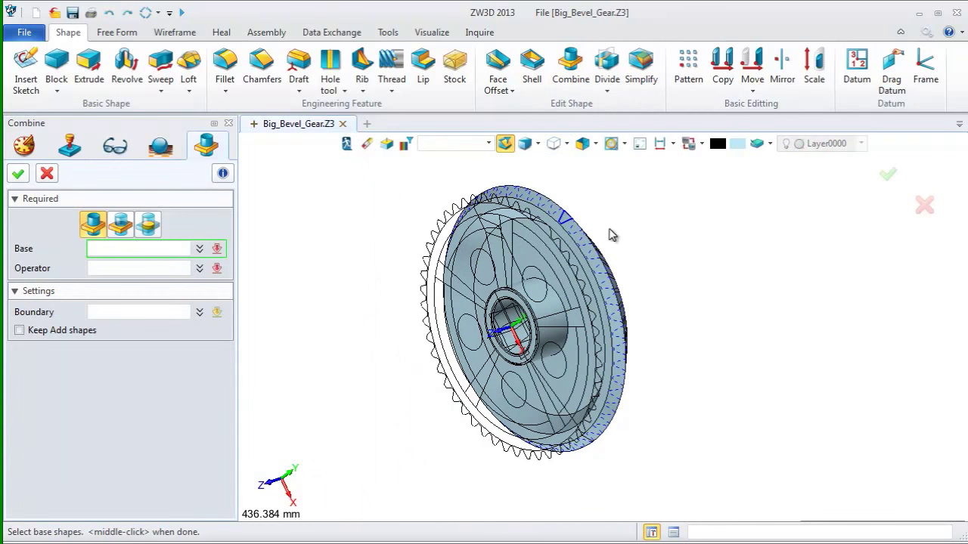
pyautogui.click(586, 249)
pyautogui.click(589, 256)
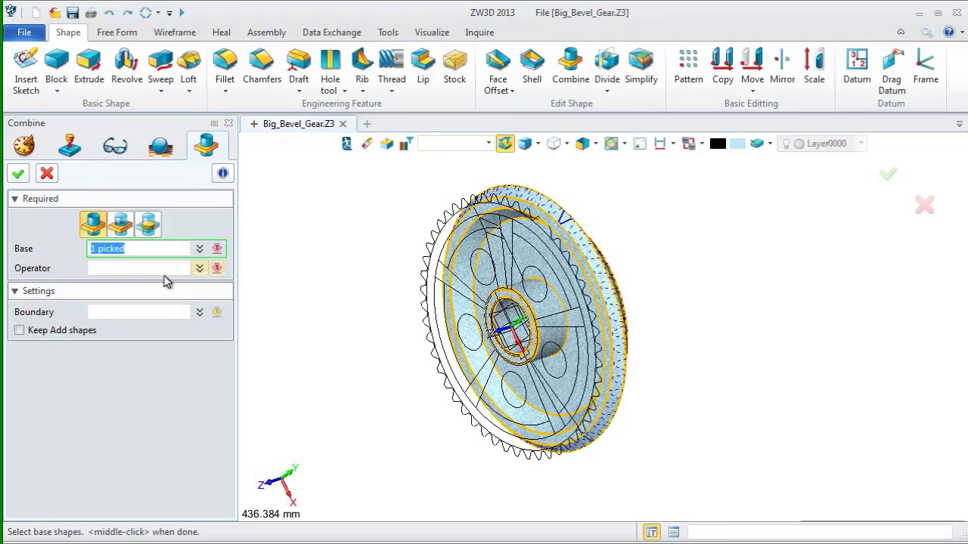
pyautogui.click(121, 223)
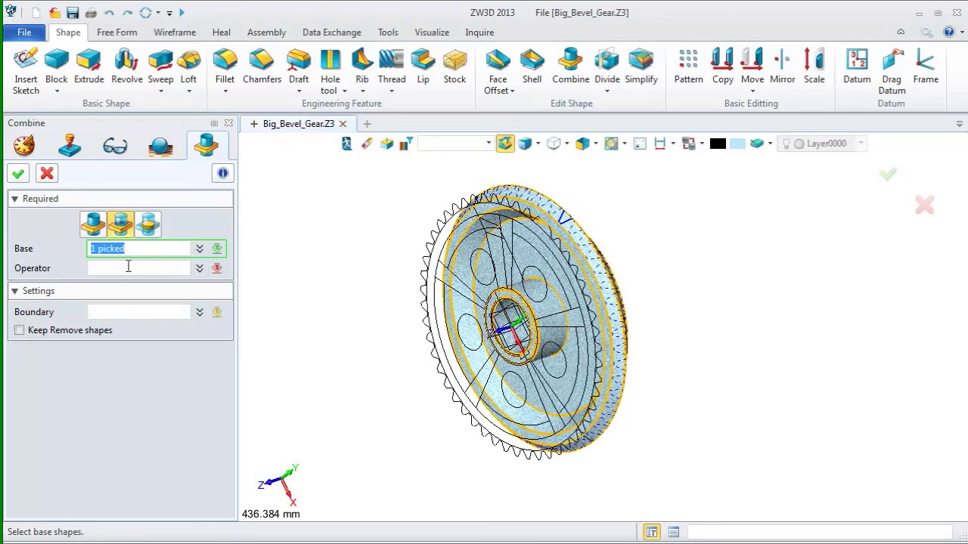
pyautogui.click(129, 267)
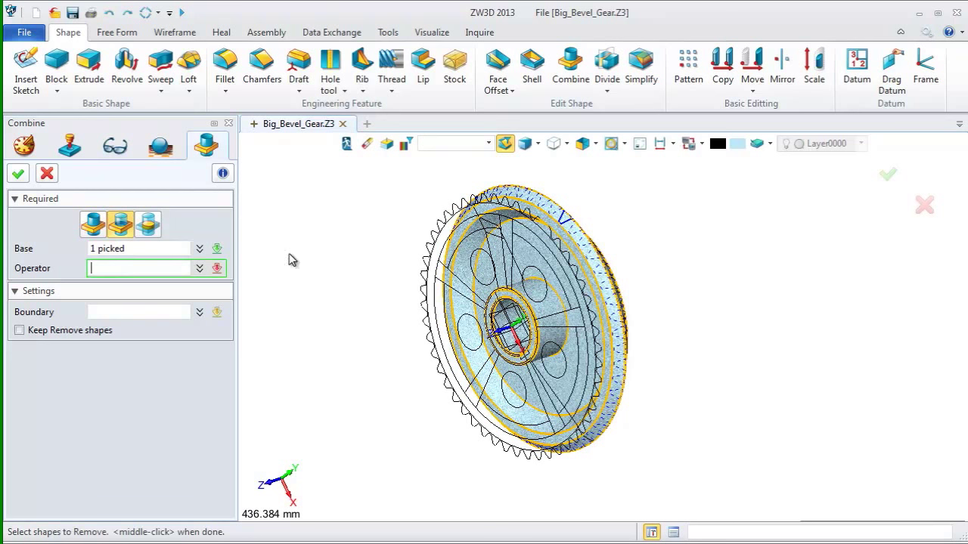
pyautogui.rightClick(393, 210)
pyautogui.click(428, 249)
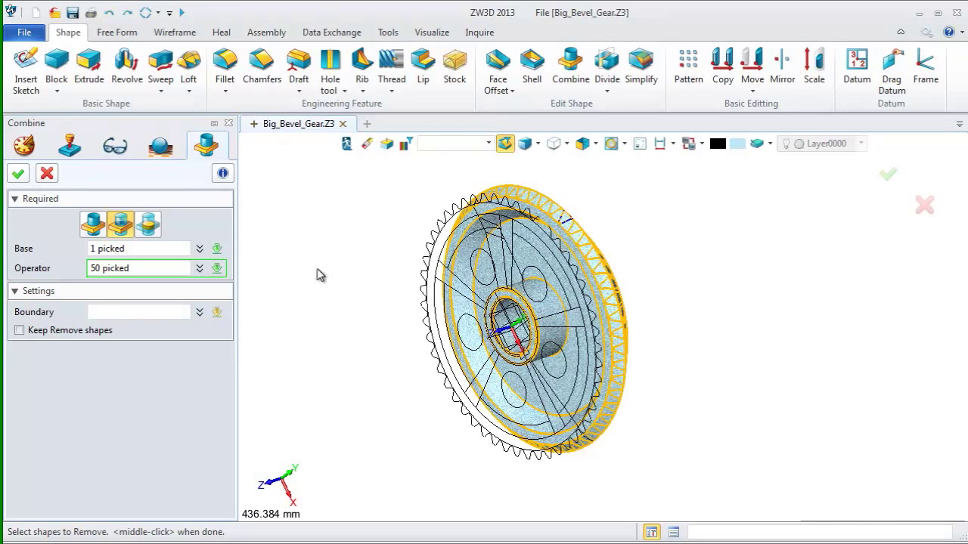
pyautogui.click(19, 175)
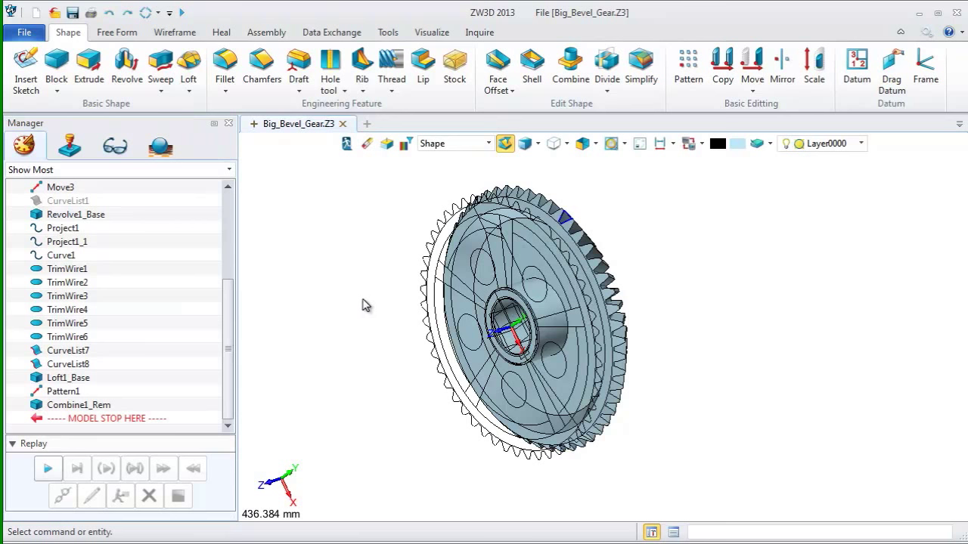
# View the toothed gear straight onto its XY plane, close up on the central bore and keyway outline.
pyautogui.moveTo(362, 300); pyautogui.dragTo(395, 352, button='right')
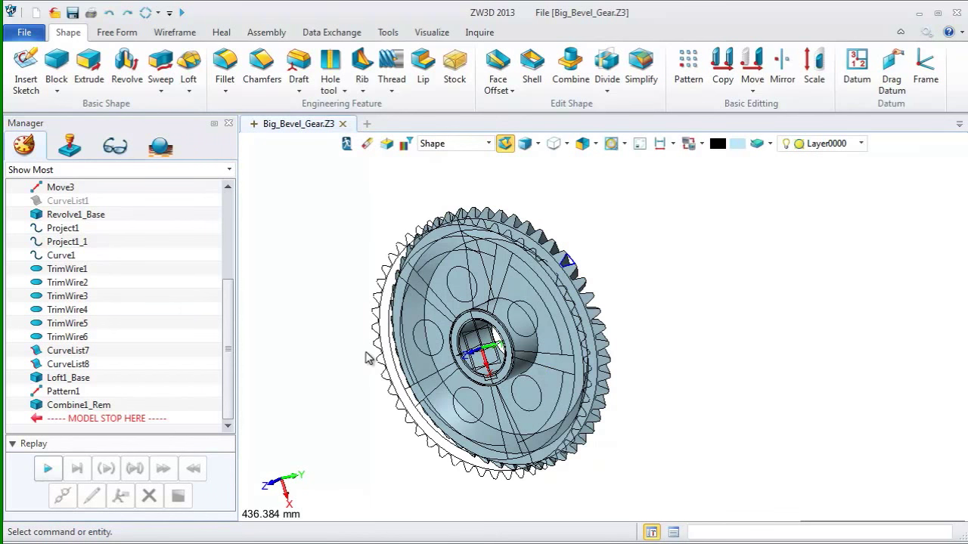
pyautogui.hotkey('ctrl', 'Up')
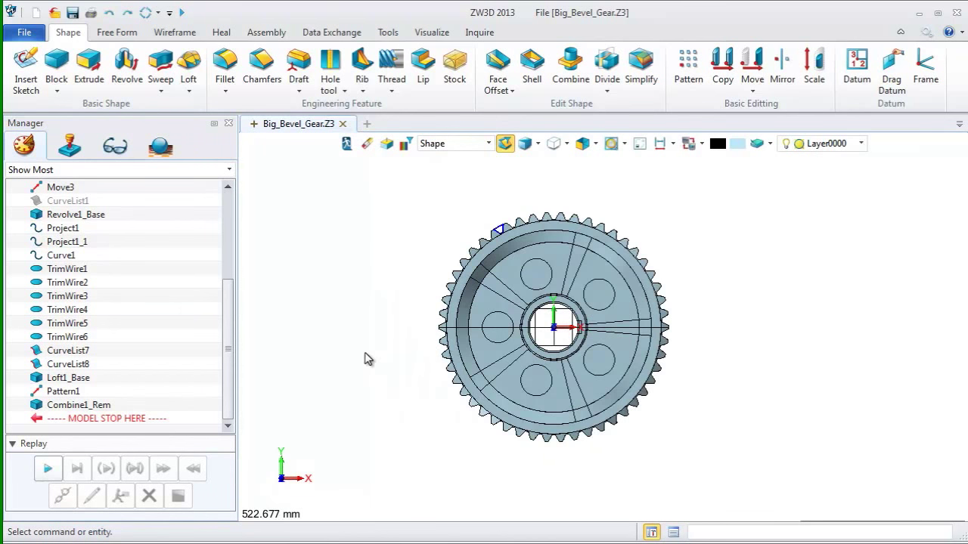
pyautogui.scroll(5, 616, 350)
pyautogui.moveTo(525, 338); pyautogui.dragTo(687, 408, button='middle')
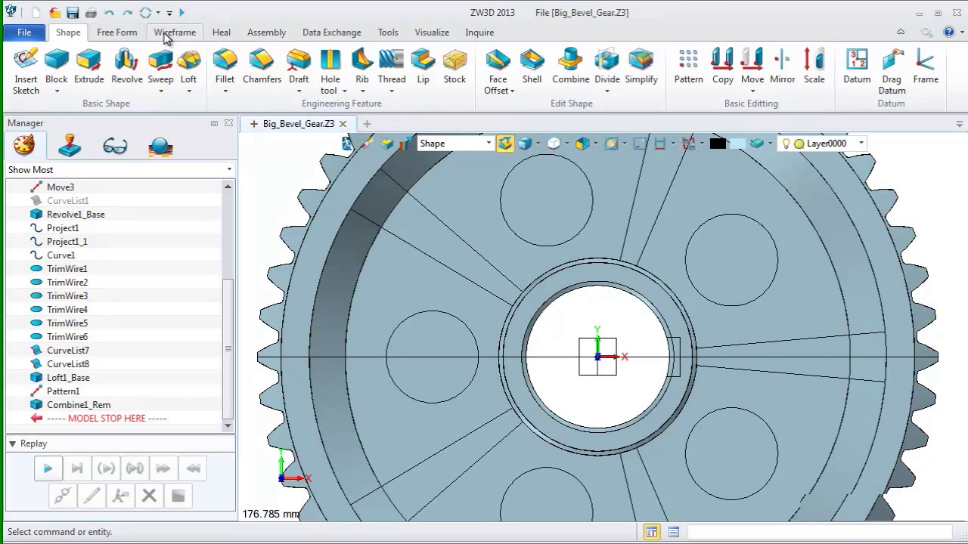
# Start an extrusion and build its profile as a curve list from the bore arcs and the three keyway lines, using the Curve filter.
pyautogui.click(89, 67)
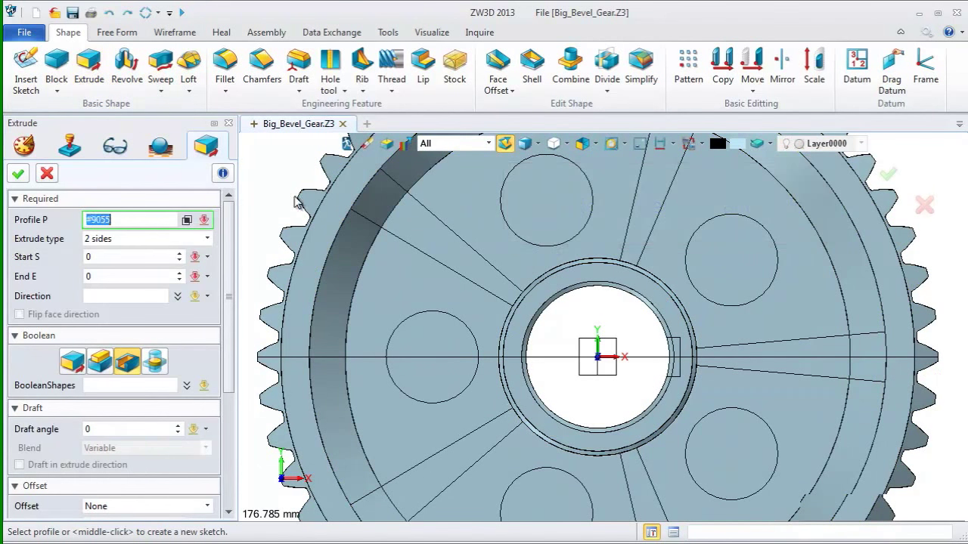
pyautogui.rightClick(273, 188)
pyautogui.click(325, 197)
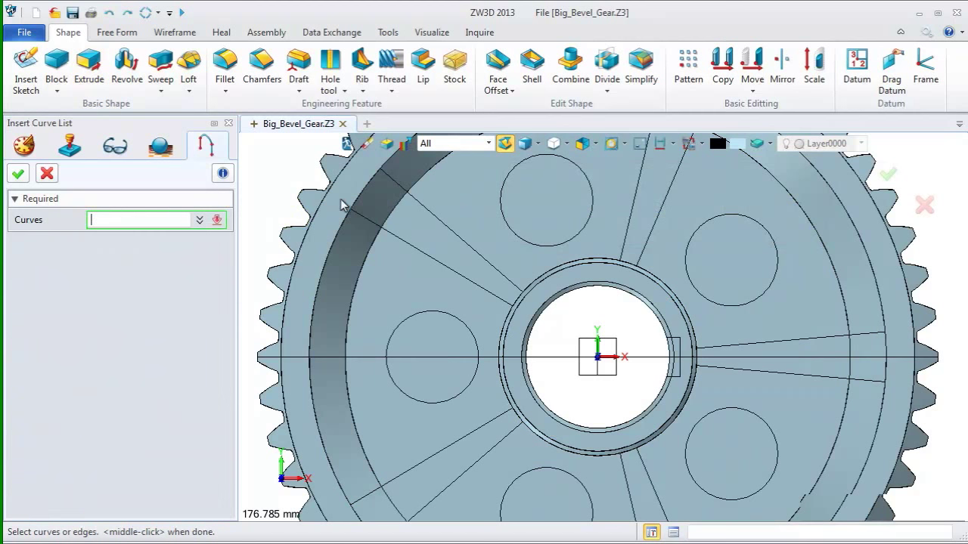
pyautogui.click(492, 145)
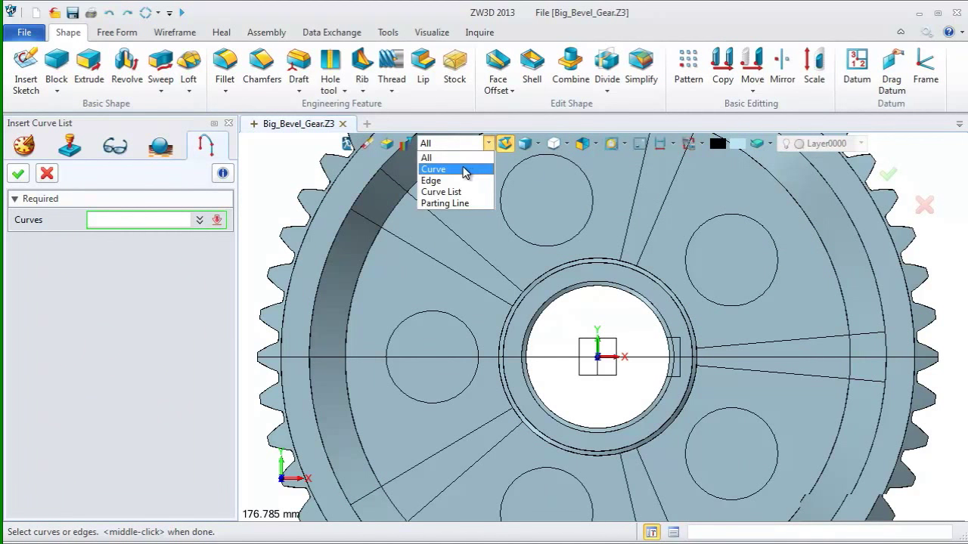
pyautogui.click(469, 171)
pyautogui.click(690, 402)
pyautogui.scroll(3, 685, 396)
pyautogui.scroll(3, 685, 397)
pyautogui.click(670, 314)
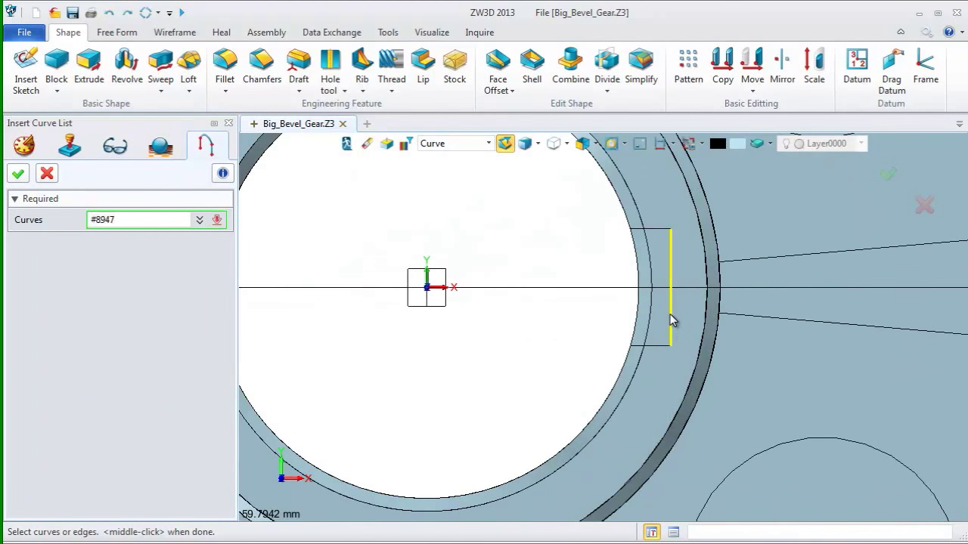
pyautogui.scroll(2, 635, 237)
pyautogui.click(626, 220)
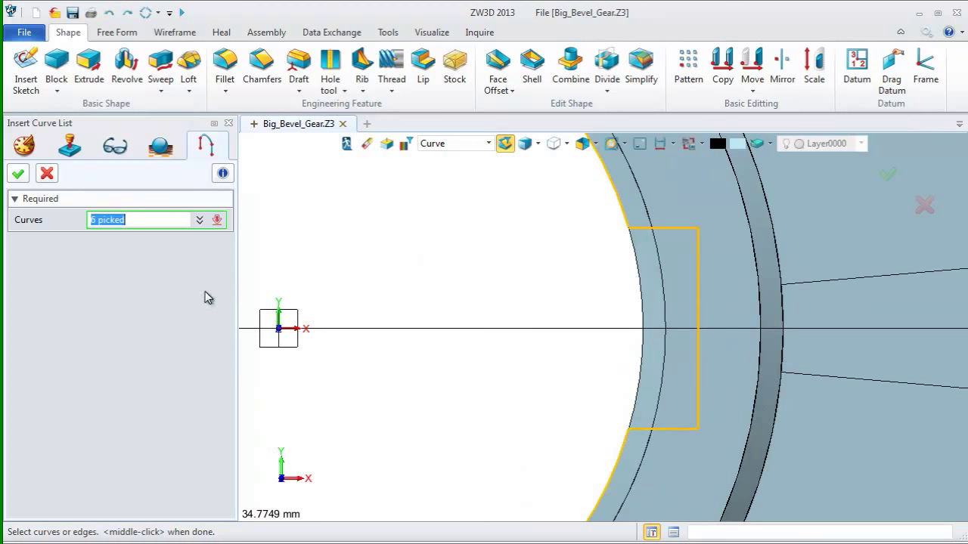
pyautogui.click(18, 173)
# Cut the bore and keyway profile through the hub with a two-sided extrusion from 0 to -70.
pyautogui.scroll(-5, 581, 322)
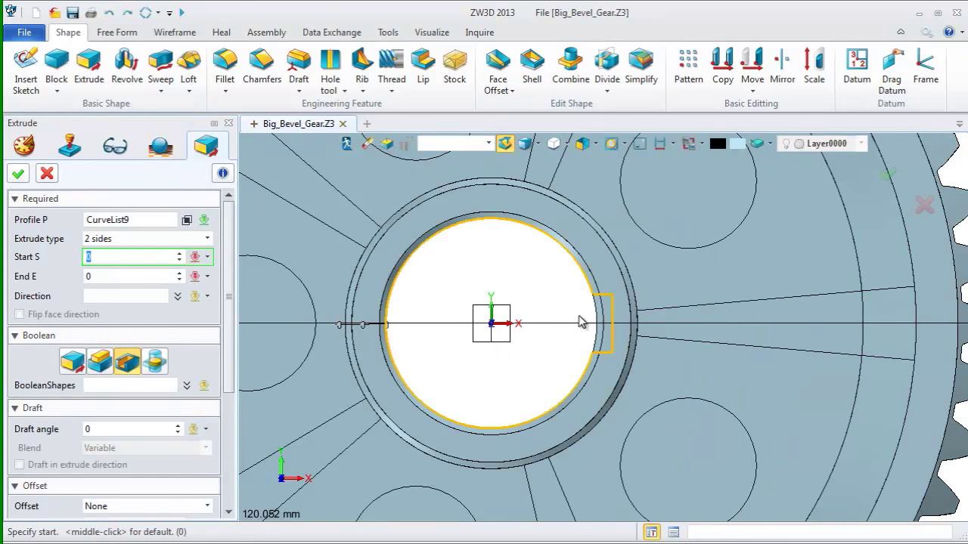
pyautogui.scroll(-6, 590, 269)
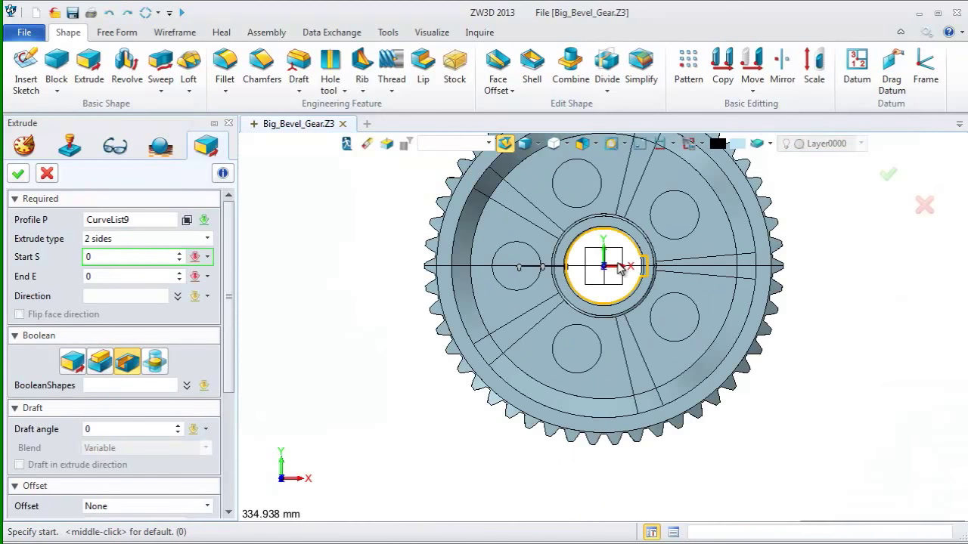
pyautogui.moveTo(593, 272); pyautogui.dragTo(529, 264, button='middle')
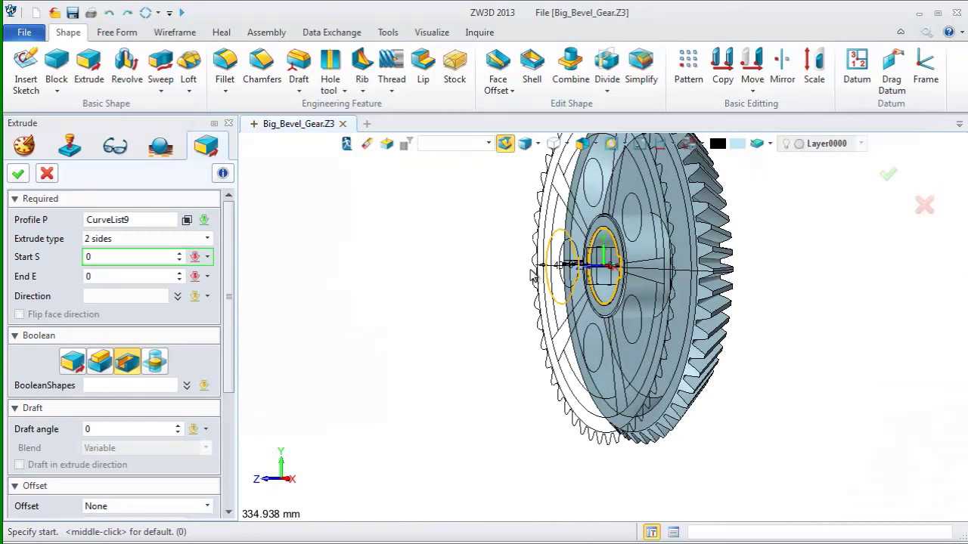
pyautogui.click(110, 277)
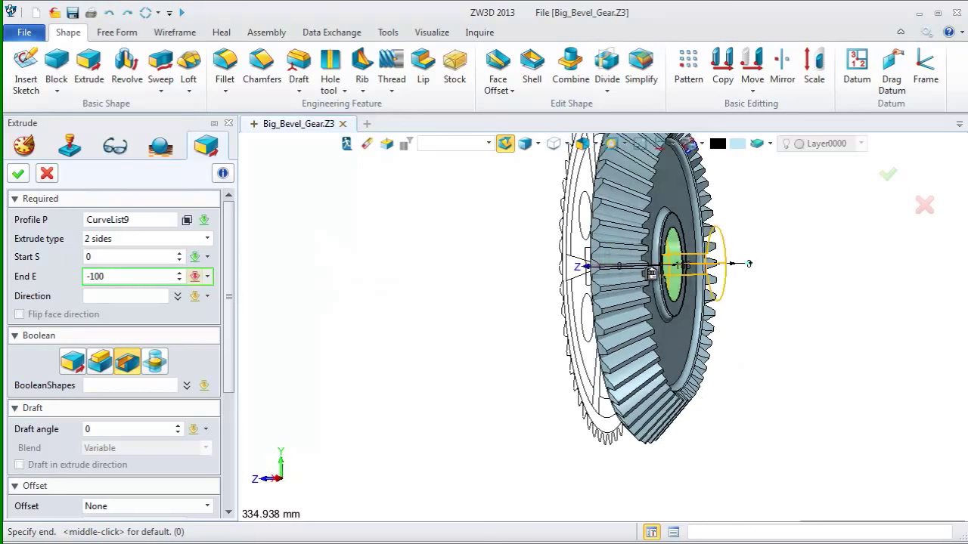
pyautogui.click(700, 276)
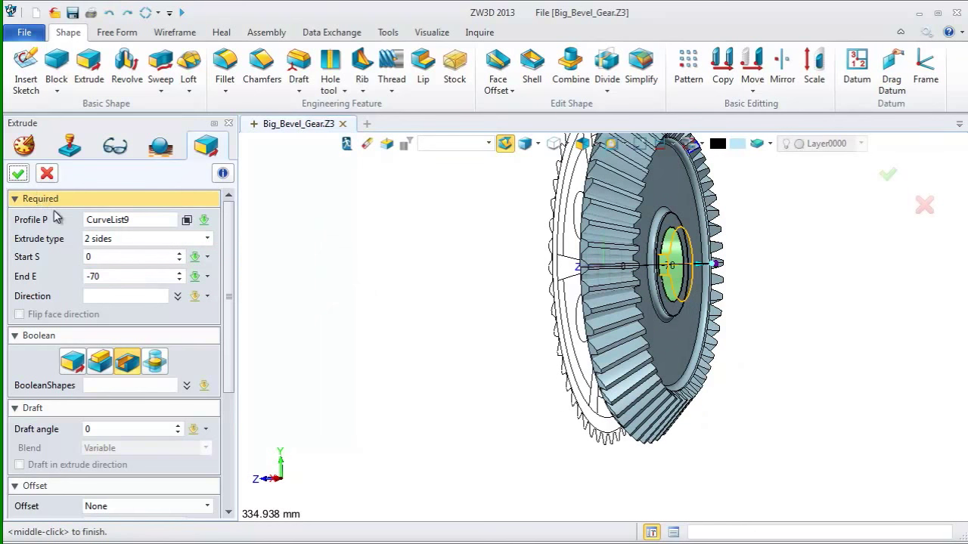
pyautogui.moveTo(231, 256); pyautogui.dragTo(223, 403)
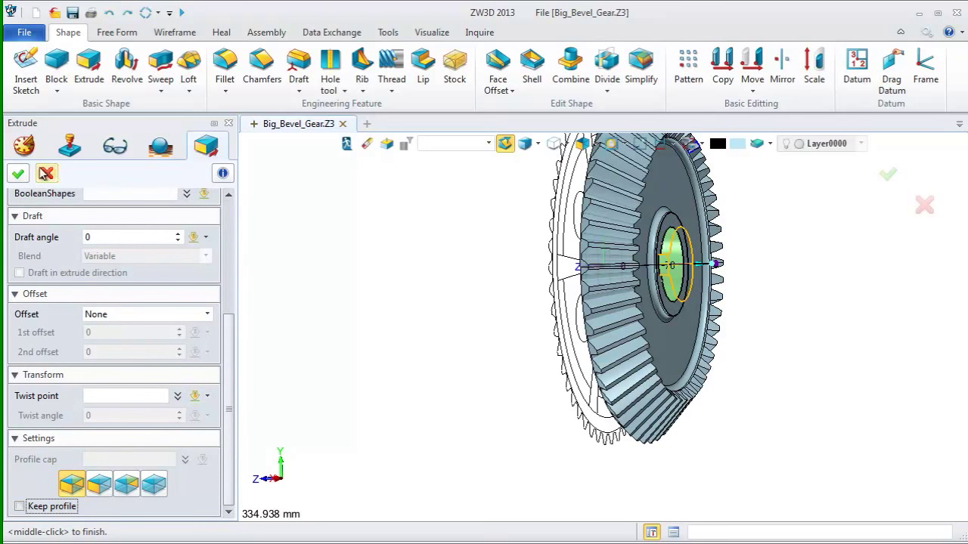
pyautogui.click(889, 175)
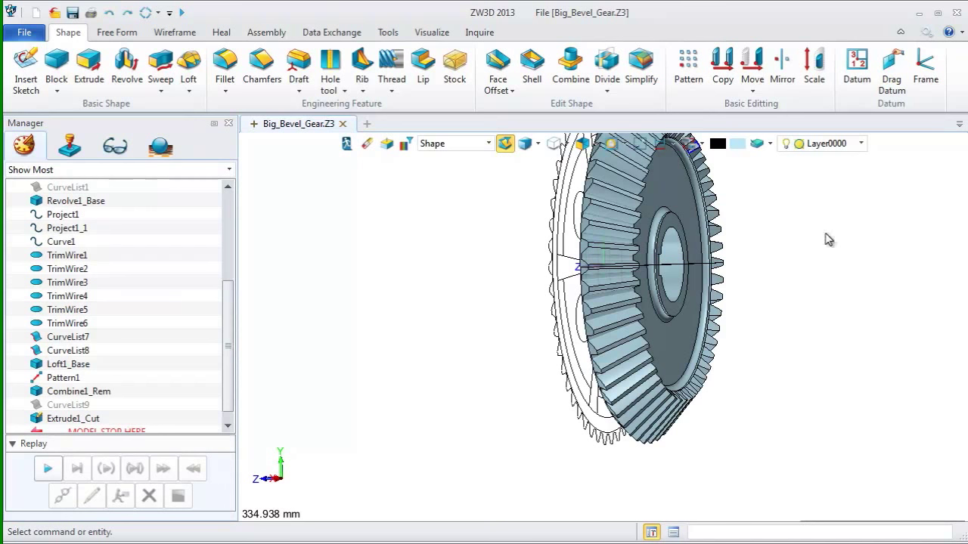
# Start another extrusion from the XY view and collect the five circles around the hub as its profile curve list.
pyautogui.moveTo(412, 358); pyautogui.dragTo(473, 353, button='right')
pyautogui.moveTo(426, 357); pyautogui.dragTo(425, 428, button='middle')
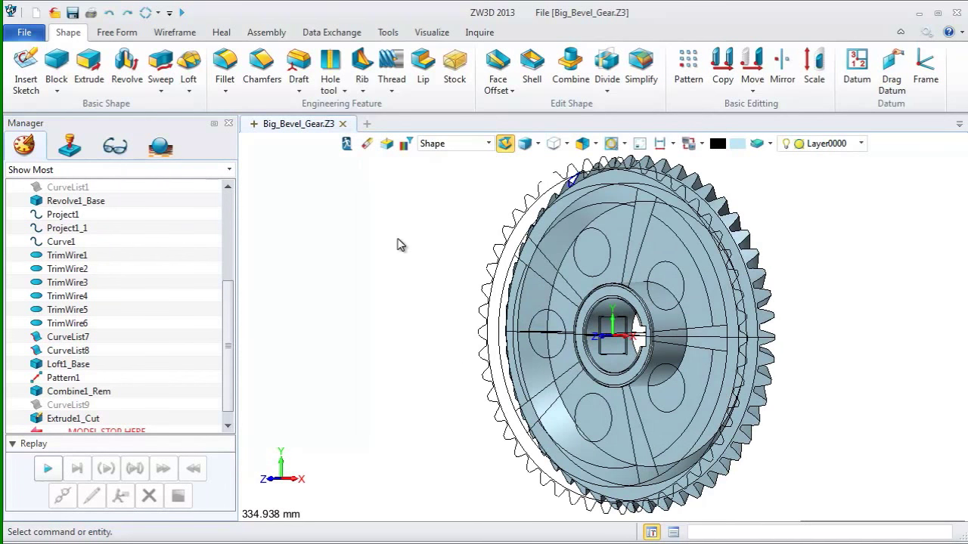
pyautogui.hotkey('ctrl', 'Up')
pyautogui.click(90, 64)
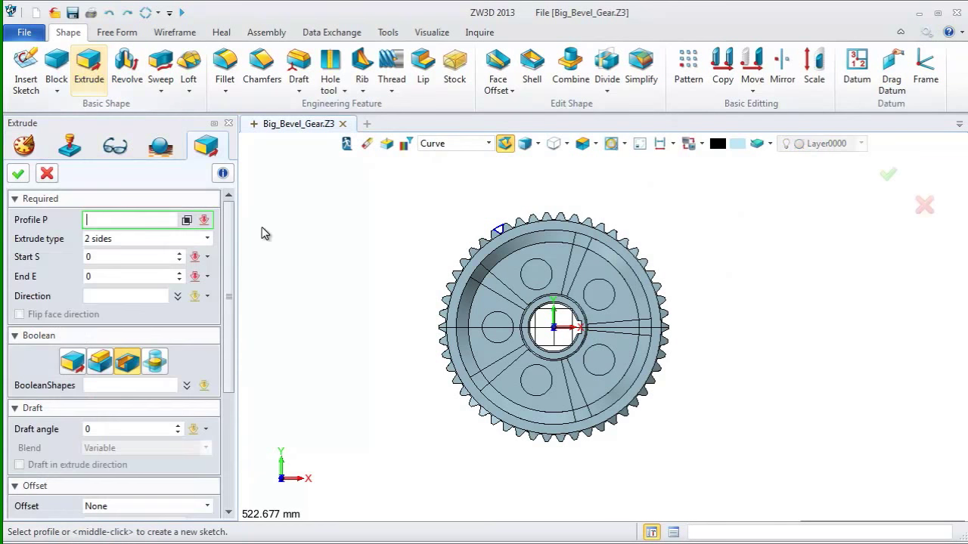
pyautogui.rightClick(301, 221)
pyautogui.click(333, 225)
pyautogui.click(534, 280)
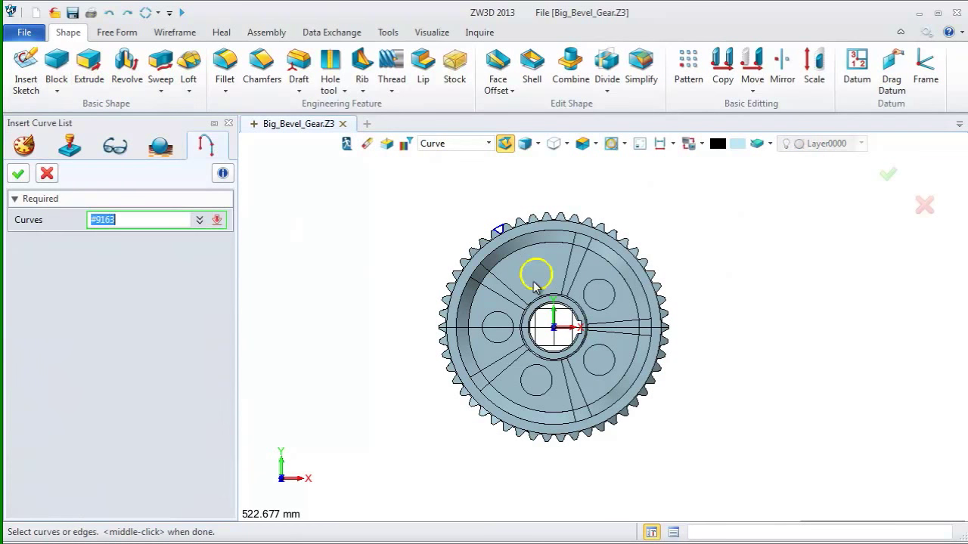
pyautogui.click(610, 291)
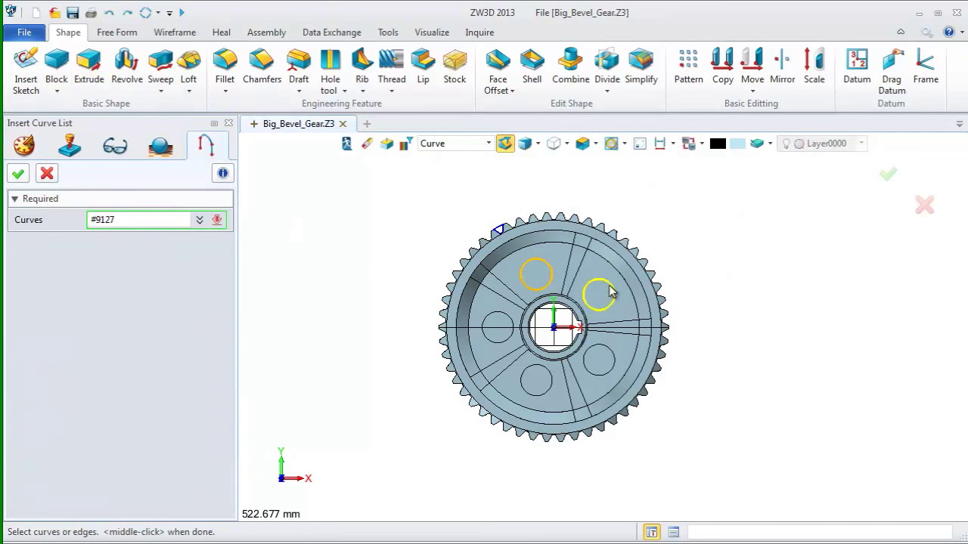
pyautogui.click(608, 359)
pyautogui.click(543, 379)
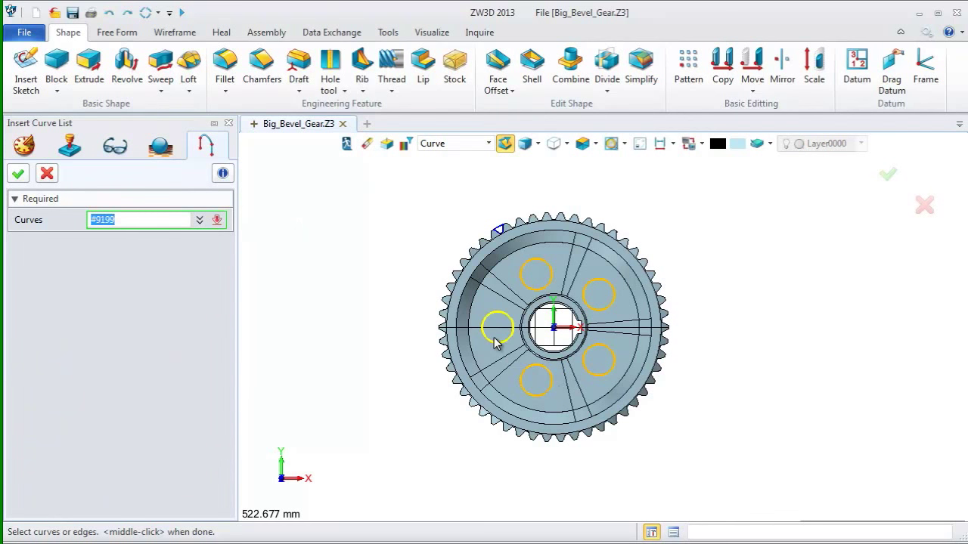
pyautogui.click(495, 341)
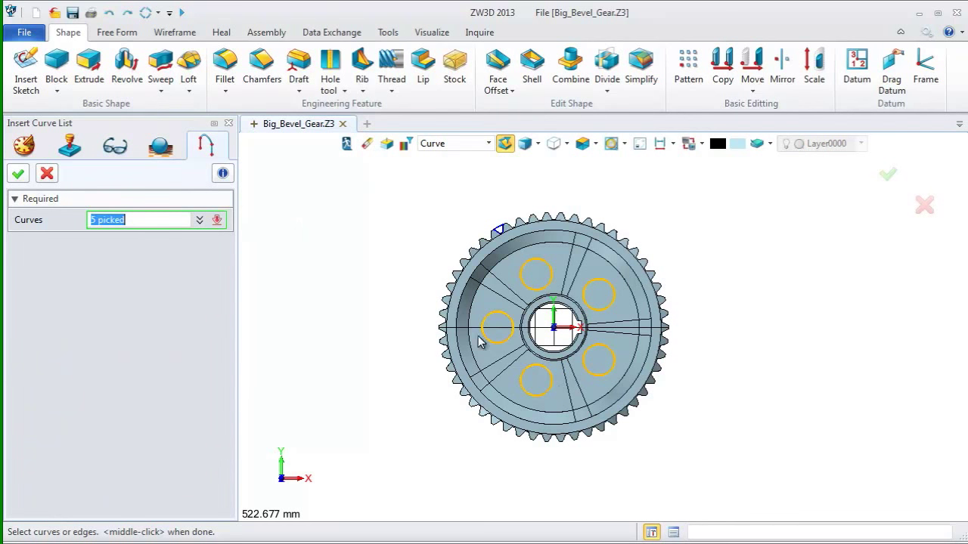
pyautogui.click(20, 176)
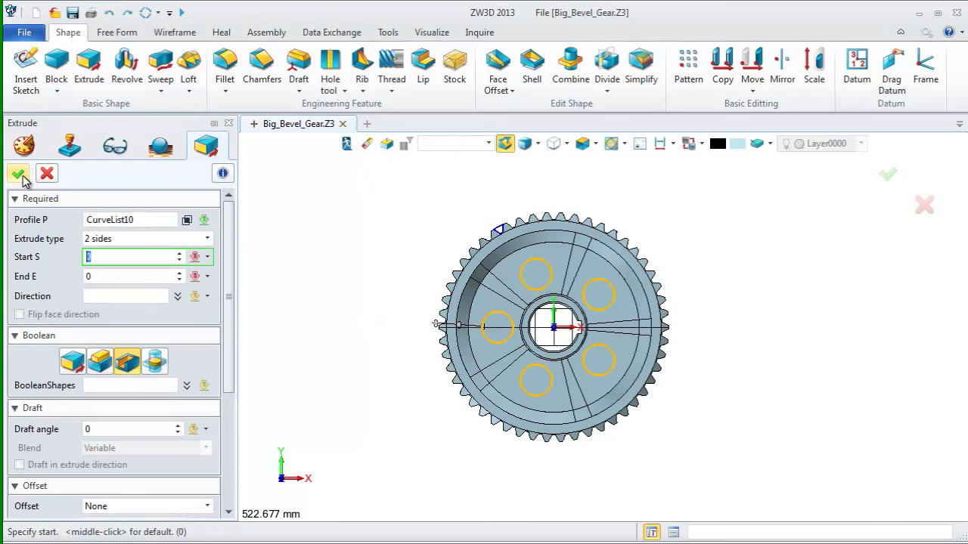
# Cut the five circular holes through the gear web with an extrusion from 0 to -80.
pyautogui.click(100, 276)
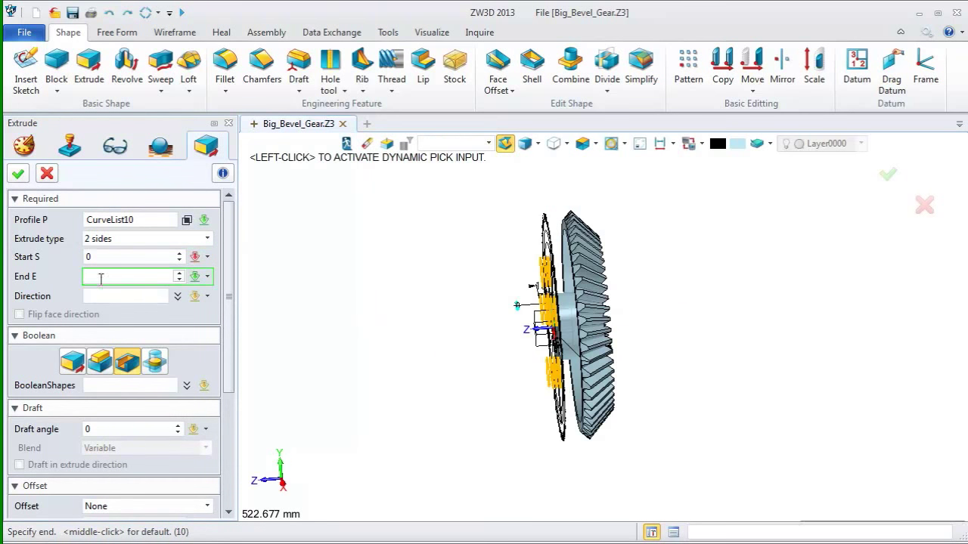
pyautogui.rightClick(292, 304)
pyautogui.click(314, 375)
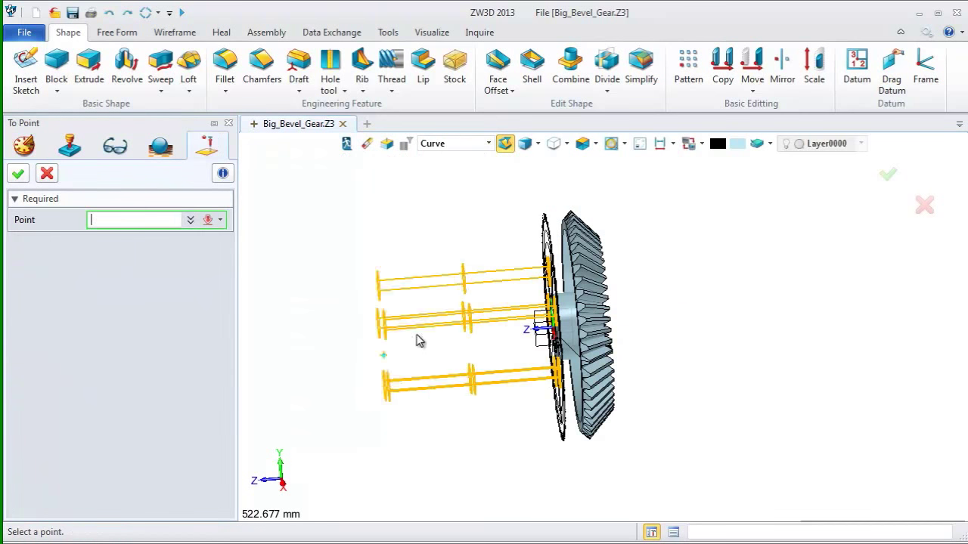
pyautogui.write('0,0,-130')
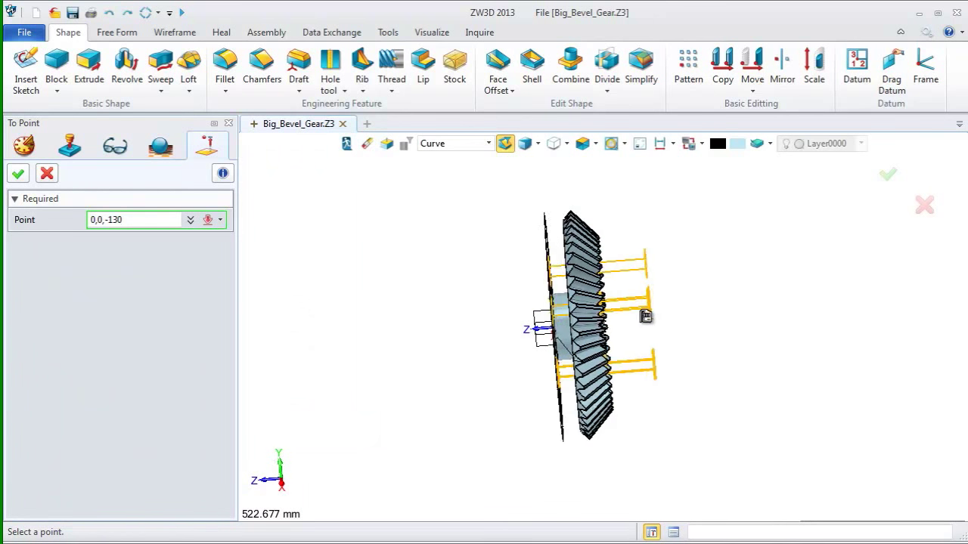
pyautogui.moveTo(646, 316); pyautogui.dragTo(639, 323, button='right')
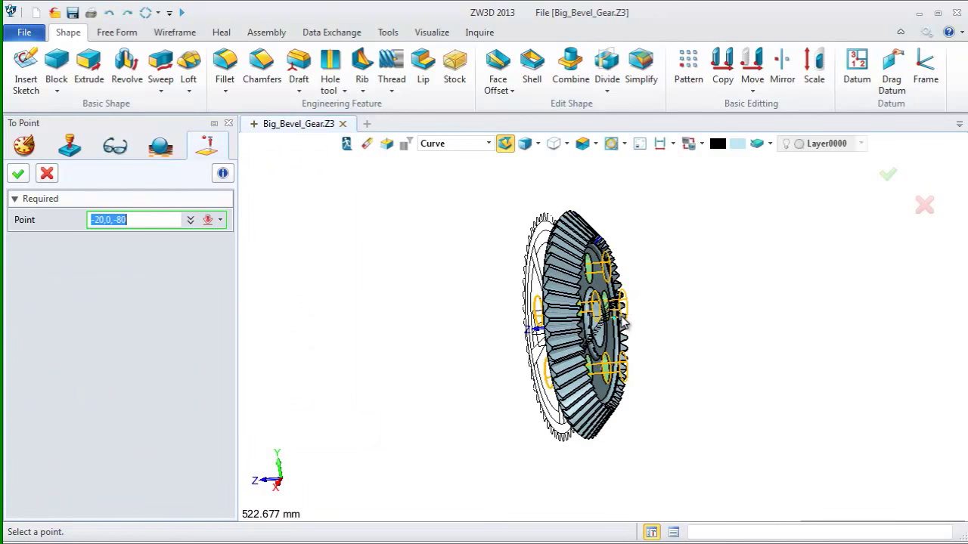
pyautogui.click(620, 316)
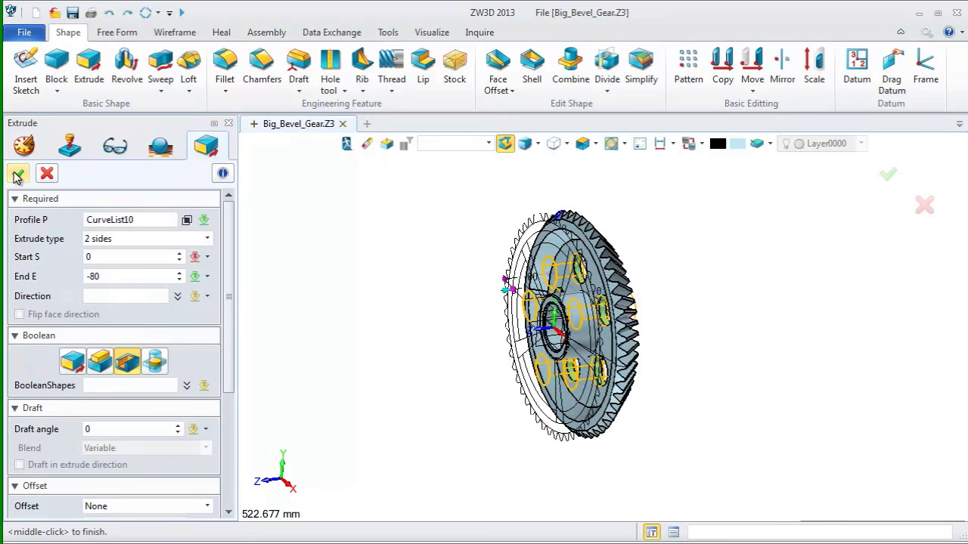
pyautogui.click(18, 174)
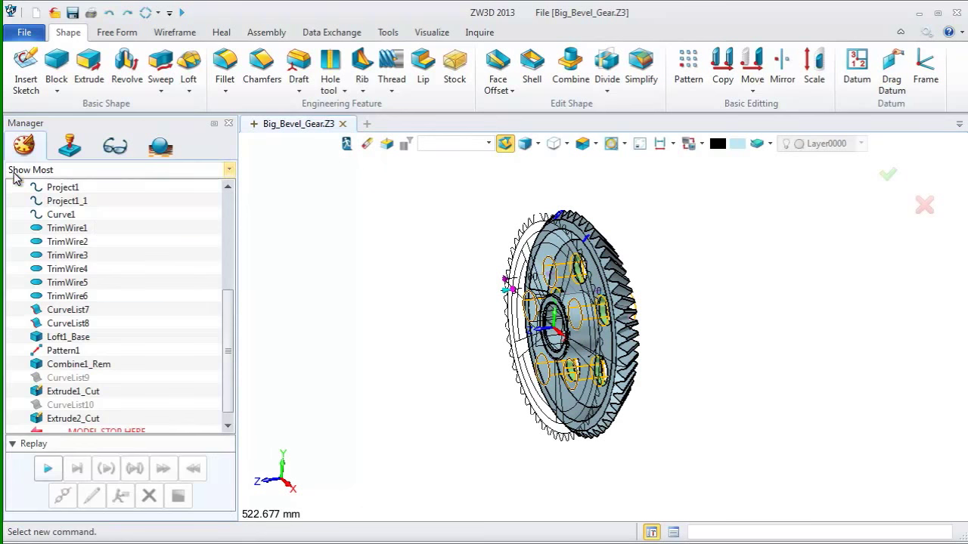
# Project a radial rib line on the keyway side onto the web face and the inner rim face, keeping the original curve.
pyautogui.moveTo(363, 358); pyautogui.dragTo(391, 362, button='right')
pyautogui.scroll(3, 477, 344)
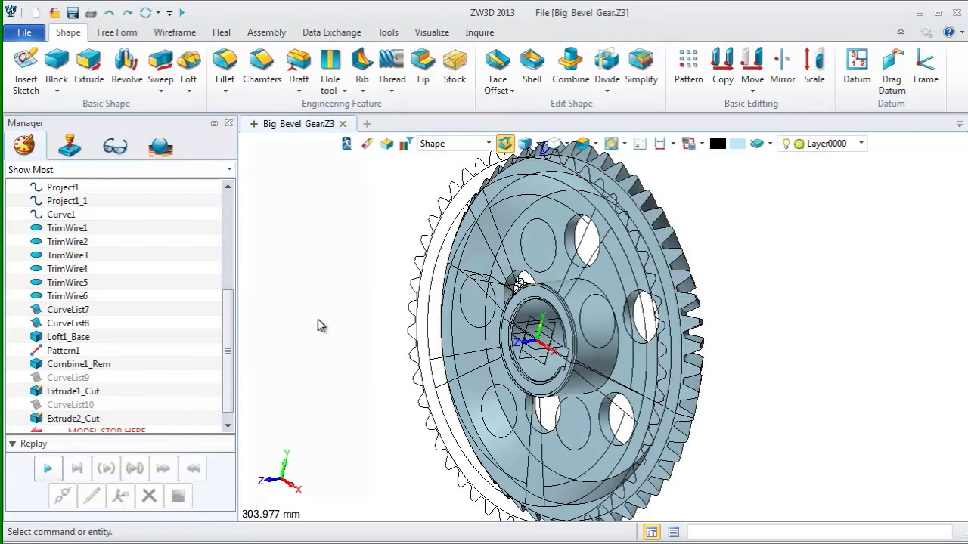
pyautogui.scroll(3, 317, 324)
pyautogui.click(175, 32)
pyautogui.click(257, 84)
pyautogui.click(276, 142)
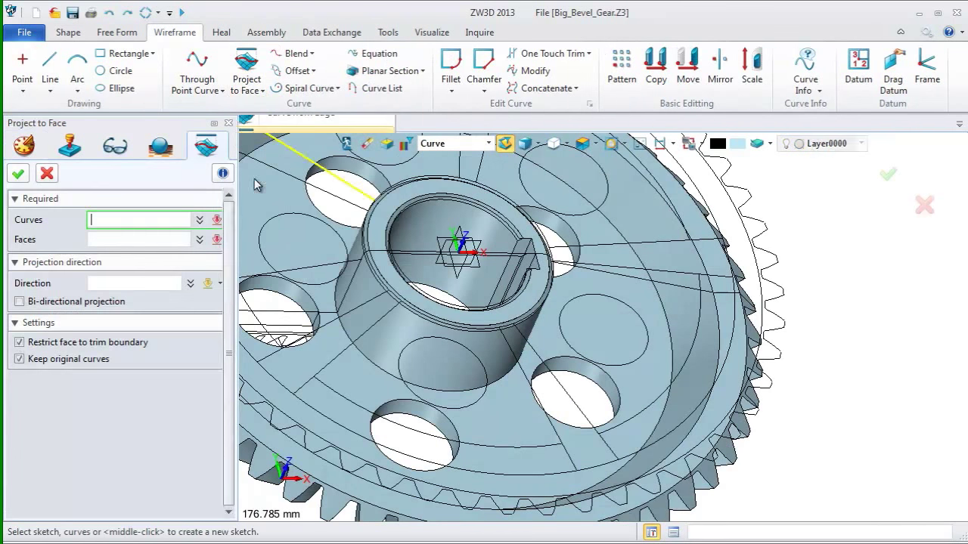
pyautogui.click(676, 277)
pyautogui.moveTo(670, 282); pyautogui.dragTo(655, 267, button='right')
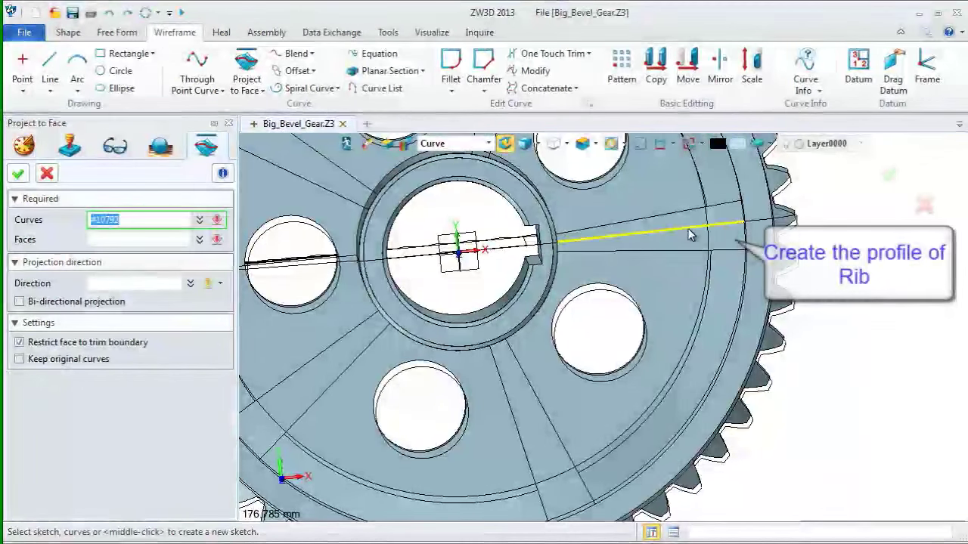
pyautogui.click(689, 232)
pyautogui.click(656, 296)
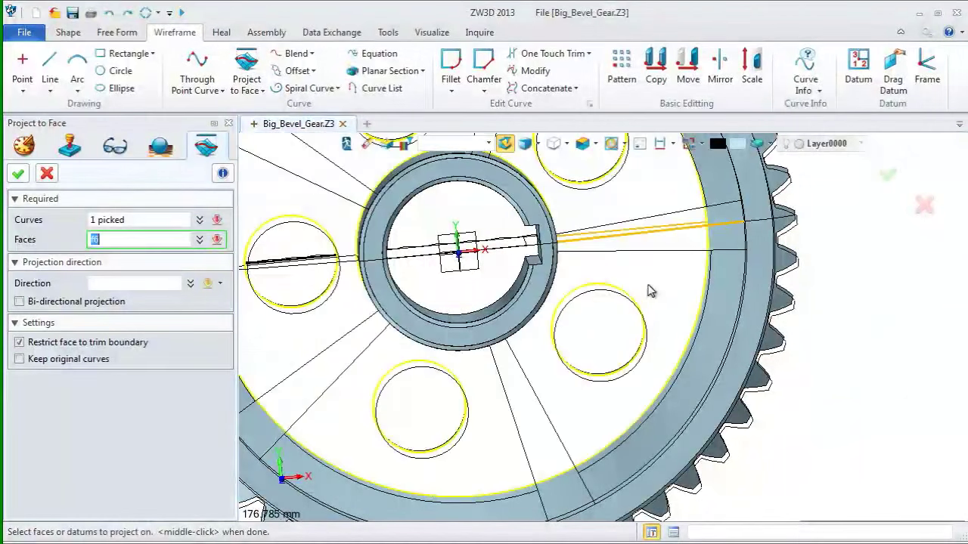
pyautogui.click(705, 271)
pyautogui.click(712, 263)
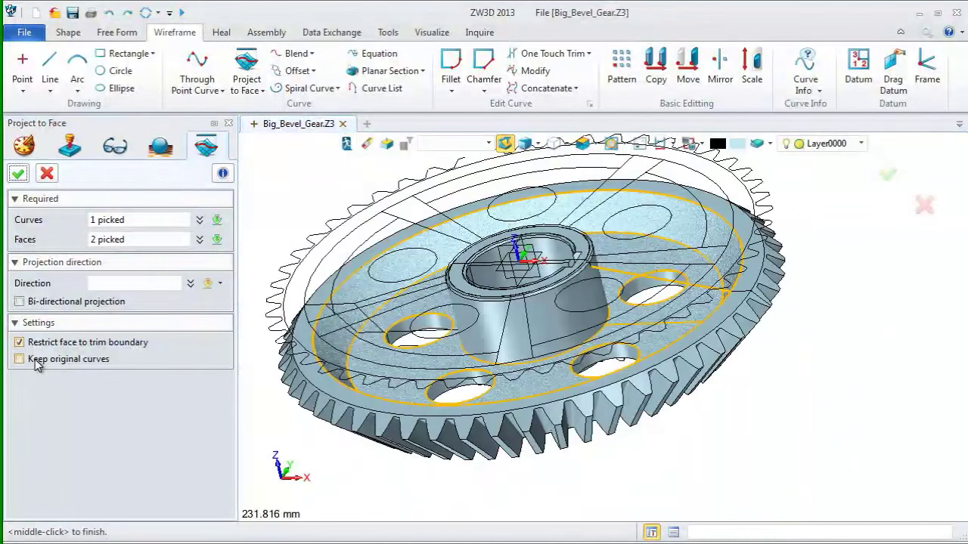
pyautogui.click(35, 360)
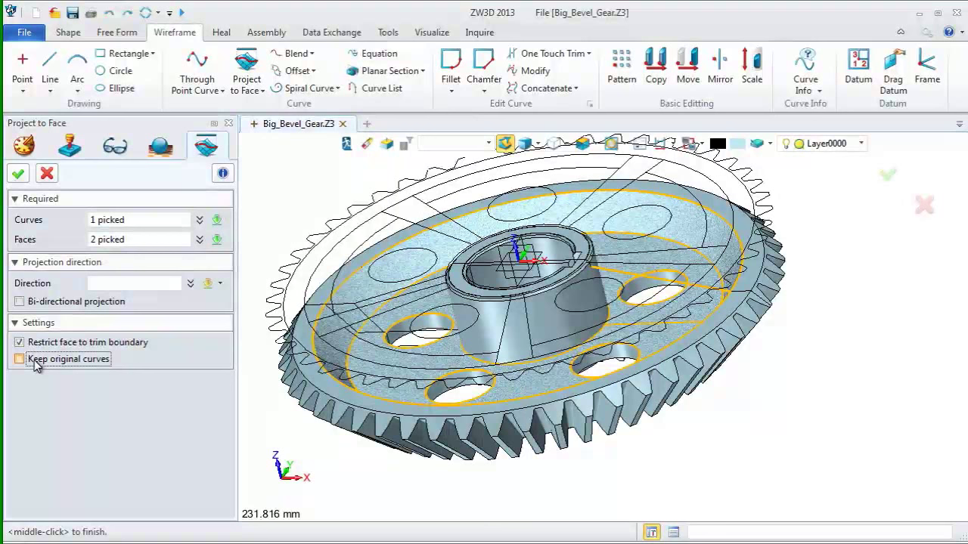
pyautogui.click(18, 174)
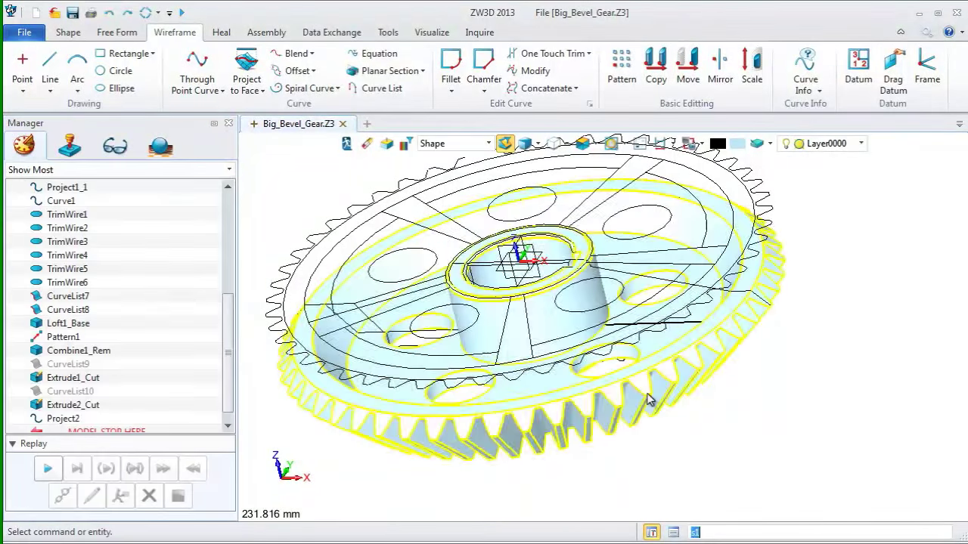
# Project the upper sloping radial rib line onto the hub's outer cylindrical face, keeping the original curve.
pyautogui.click(250, 85)
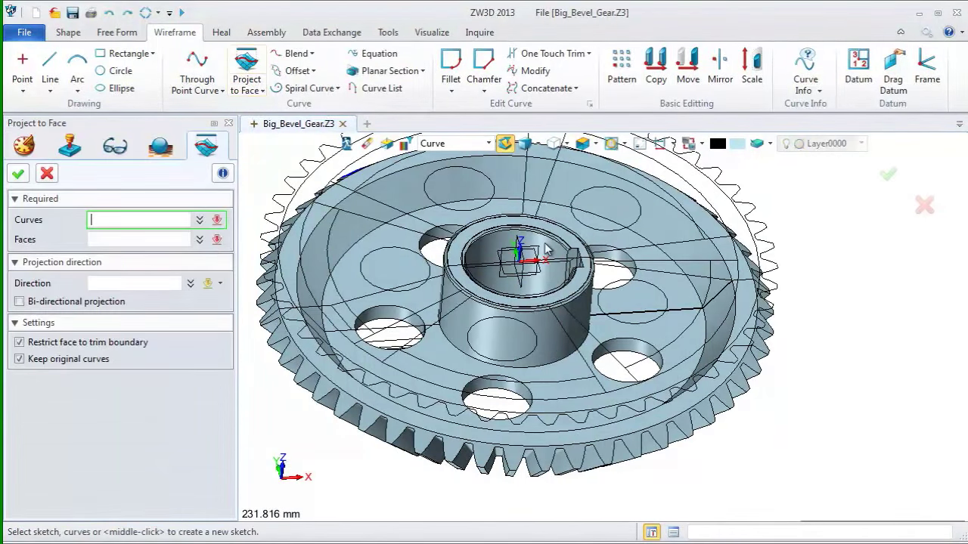
pyautogui.click(675, 282)
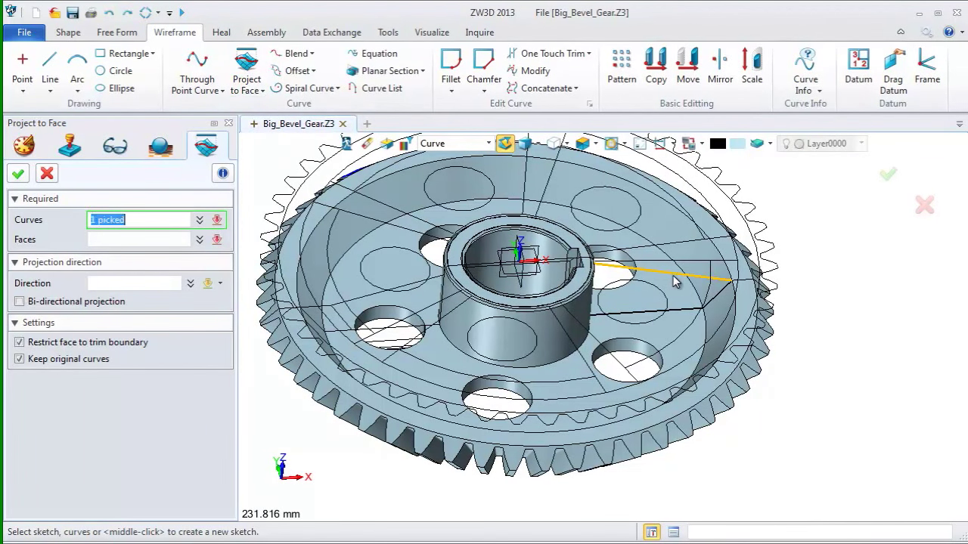
pyautogui.click(161, 241)
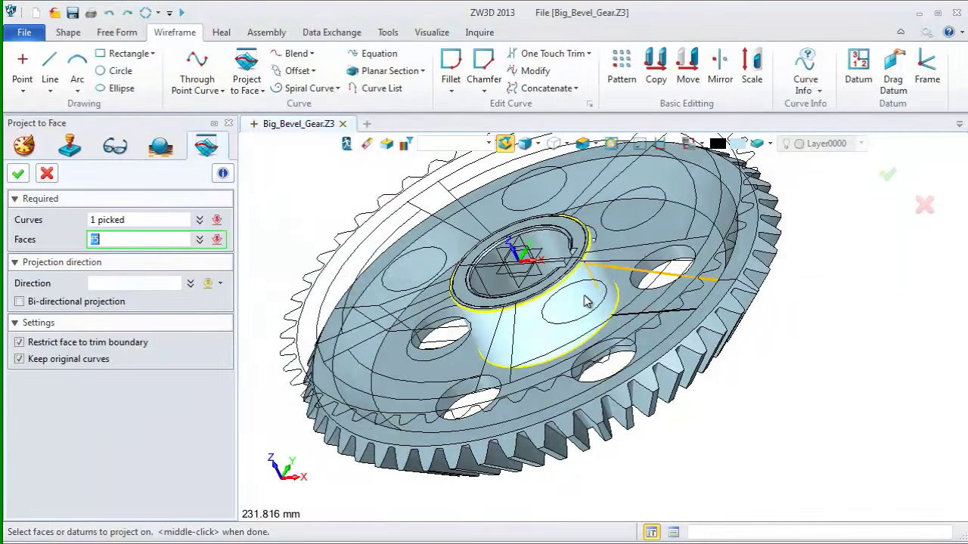
pyautogui.click(586, 301)
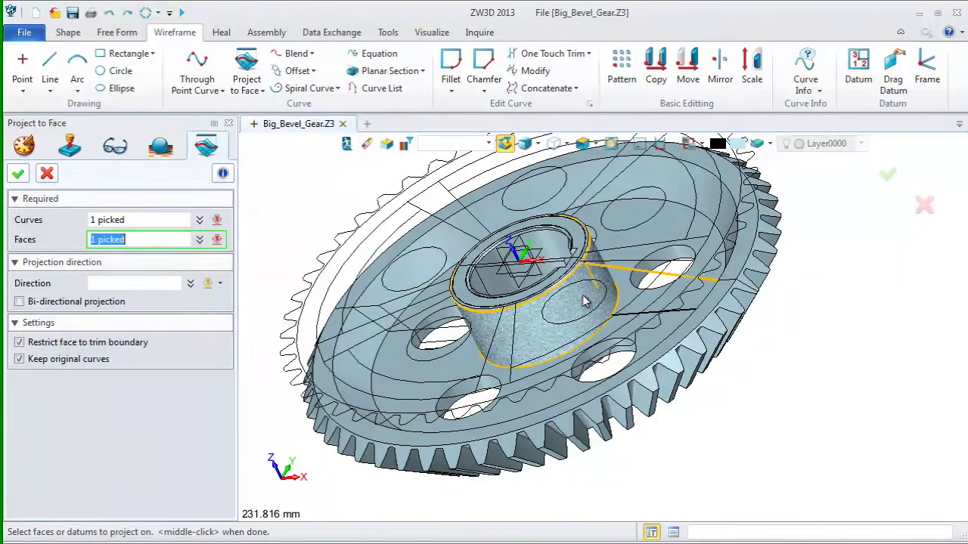
pyautogui.click(21, 175)
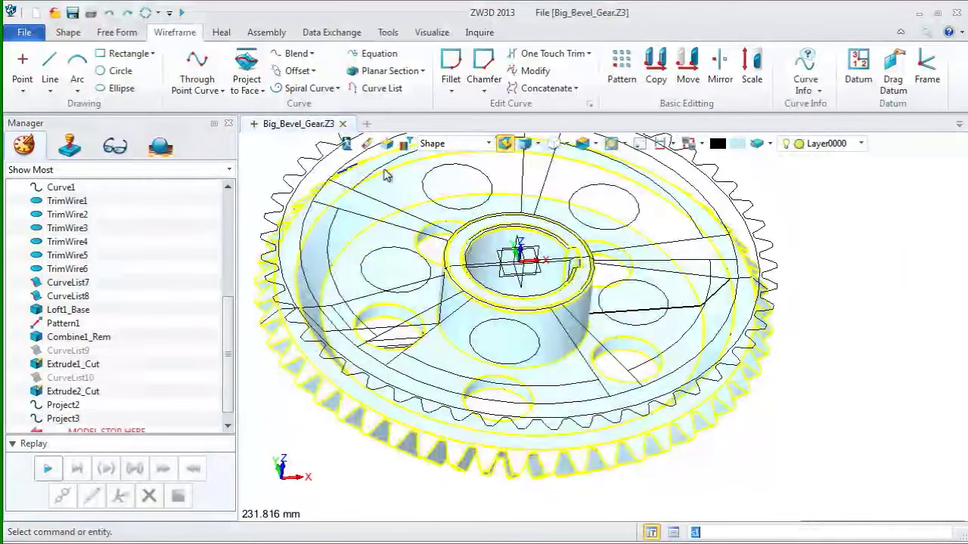
# Project the short inclined line at the rim end of the rib onto the hub's outer face, keeping the original curve.
pyautogui.click(247, 69)
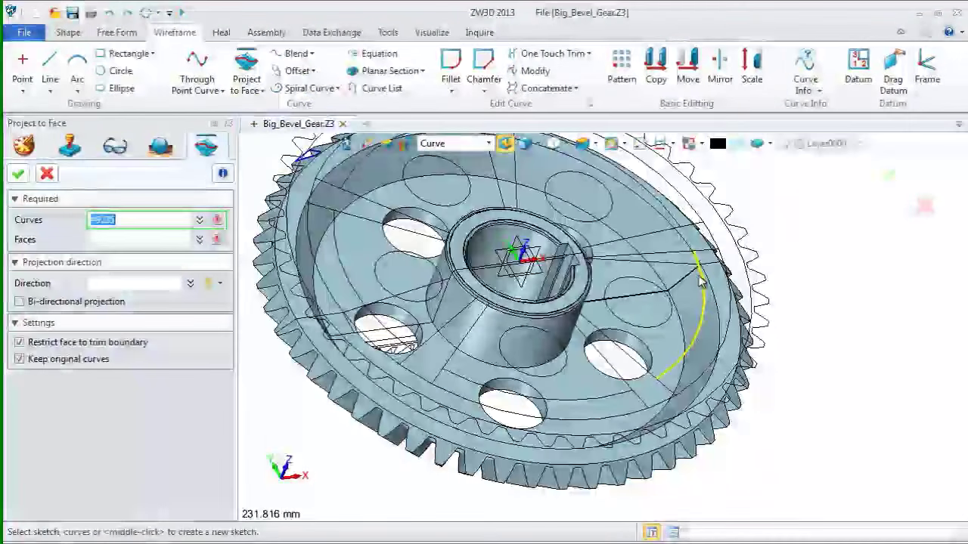
pyautogui.click(700, 281)
pyautogui.moveTo(626, 291); pyautogui.dragTo(614, 270, button='middle')
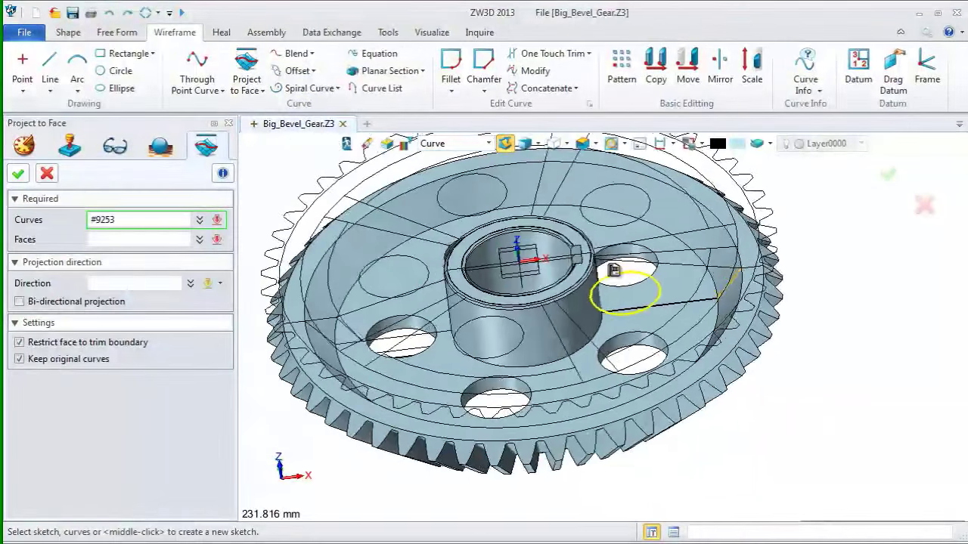
pyautogui.click(139, 239)
pyautogui.moveTo(540, 326); pyautogui.dragTo(530, 329, button='right')
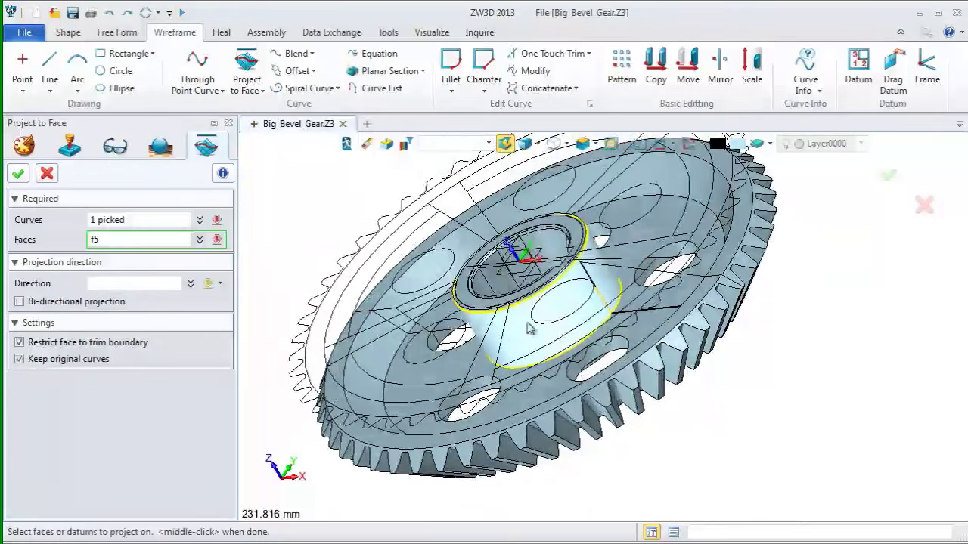
pyautogui.click(595, 293)
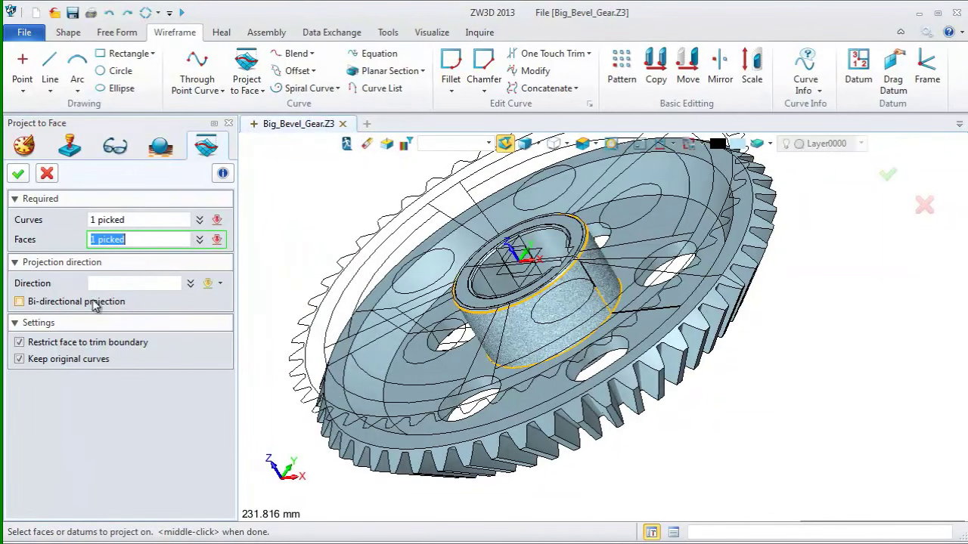
pyautogui.click(19, 176)
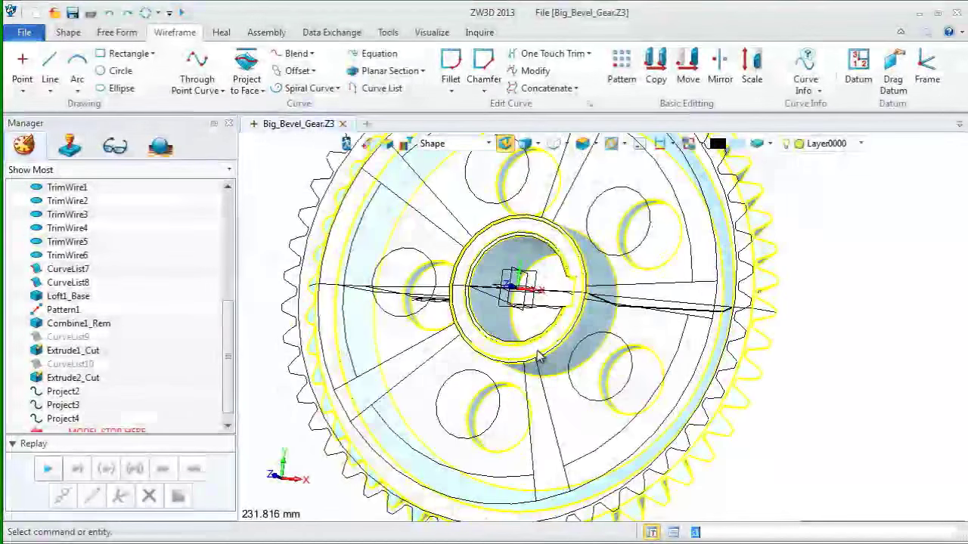
# Blank the solid gear shape, leaving only the wireframe curves on display.
pyautogui.rightClick(538, 352)
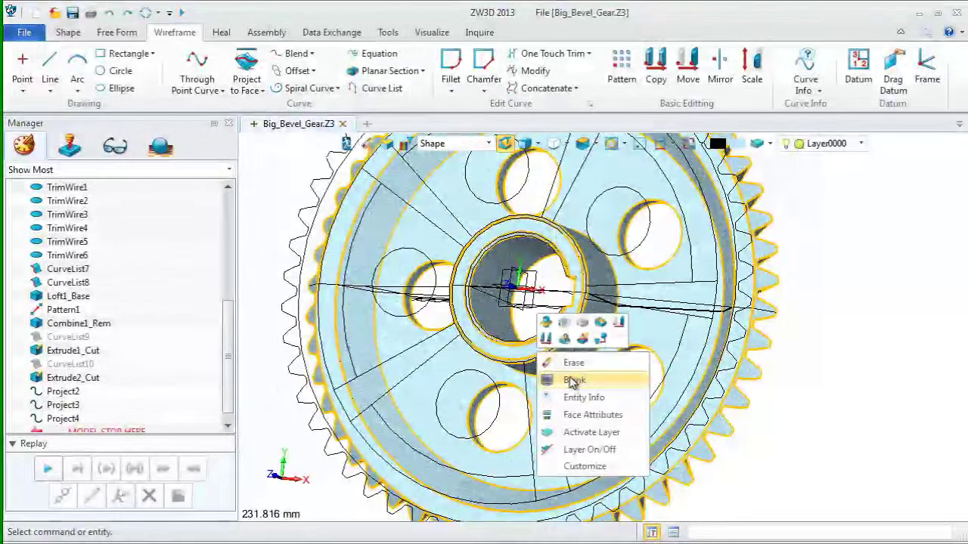
pyautogui.click(572, 381)
pyautogui.scroll(5, 635, 326)
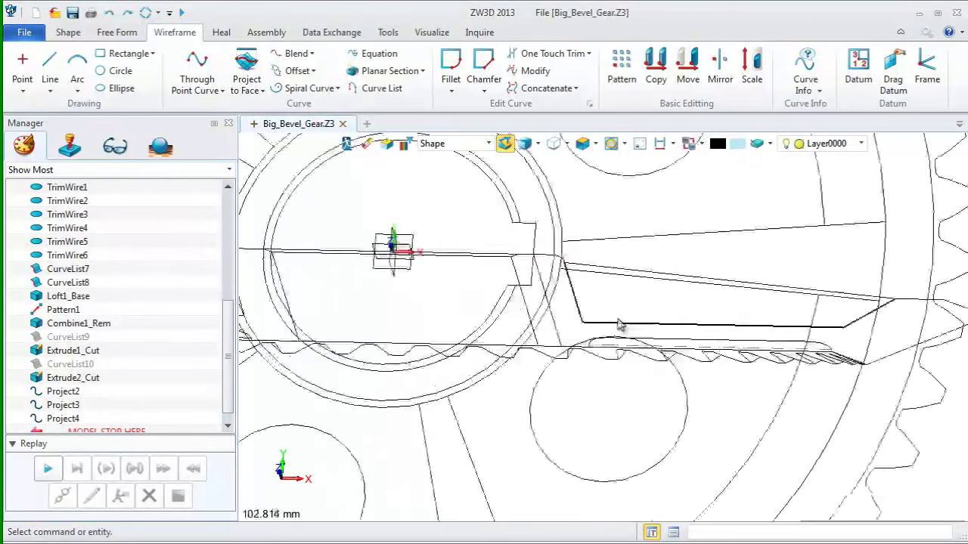
pyautogui.scroll(1, 619, 325)
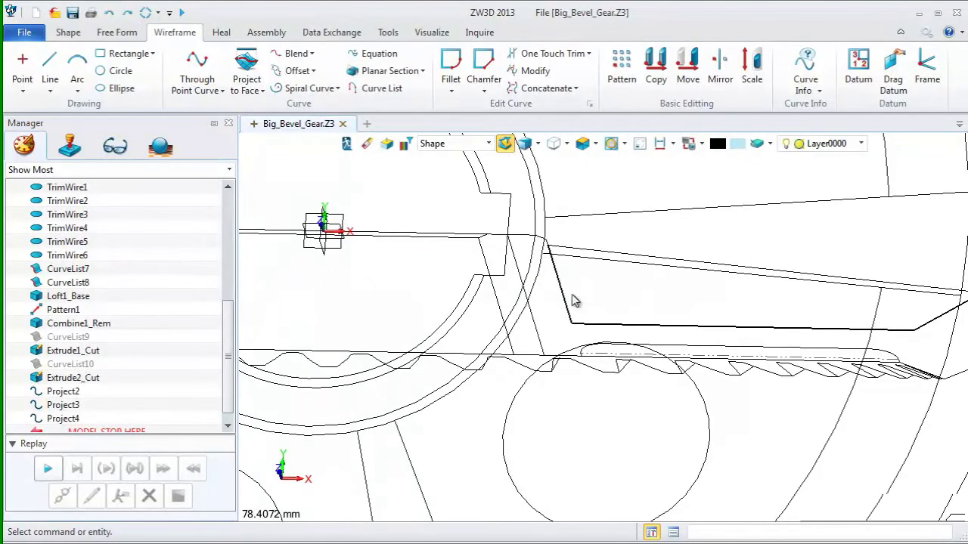
# Set the selection filter to All and blank the five curves that form the closed rib profile beside the hub.
pyautogui.click(450, 144)
pyautogui.click(446, 155)
pyautogui.click(566, 291)
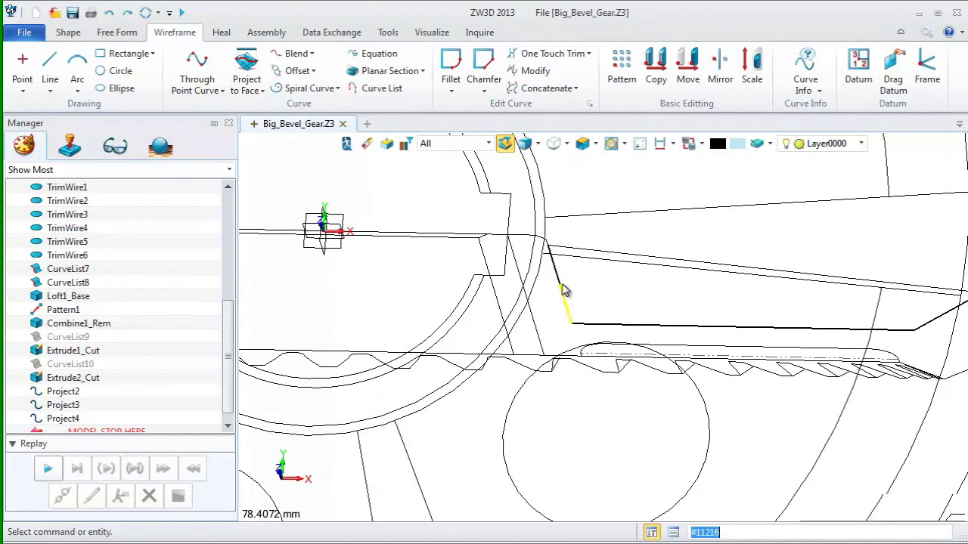
pyautogui.click(562, 253)
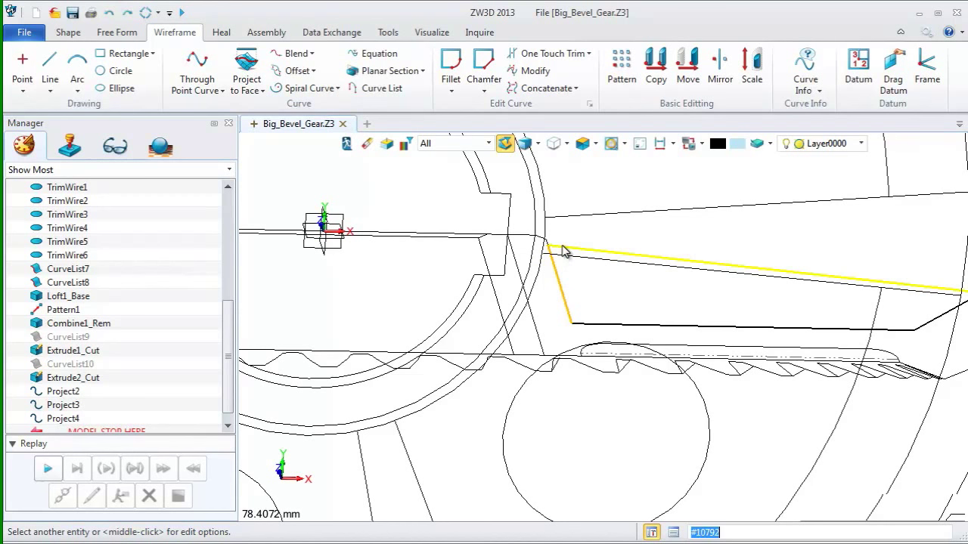
pyautogui.click(654, 328)
pyautogui.moveTo(769, 328); pyautogui.dragTo(640, 322, button='middle')
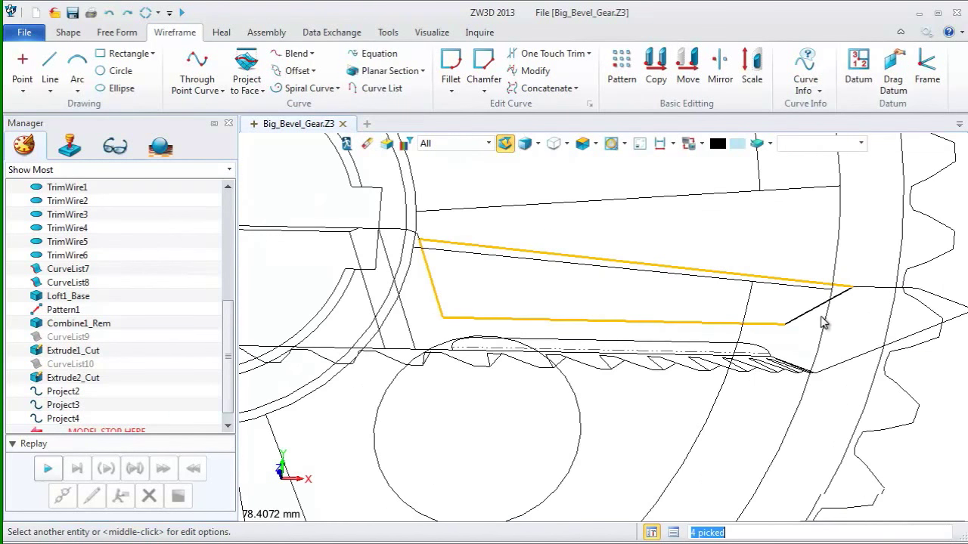
pyautogui.click(815, 311)
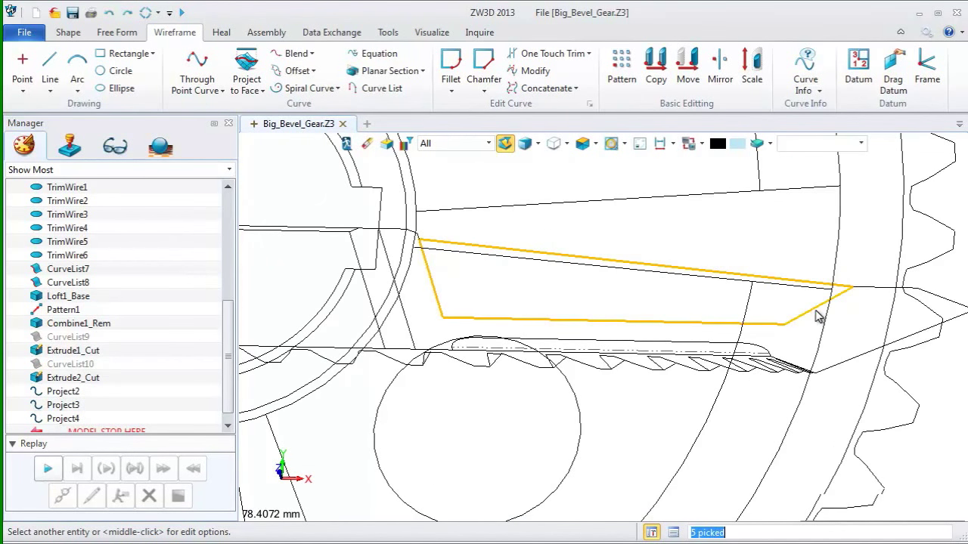
pyautogui.rightClick(664, 270)
pyautogui.click(702, 295)
# Swap the visible and blanked entities to bring back the solid gear and the rib profile curves.
pyautogui.scroll(-4, 700, 294)
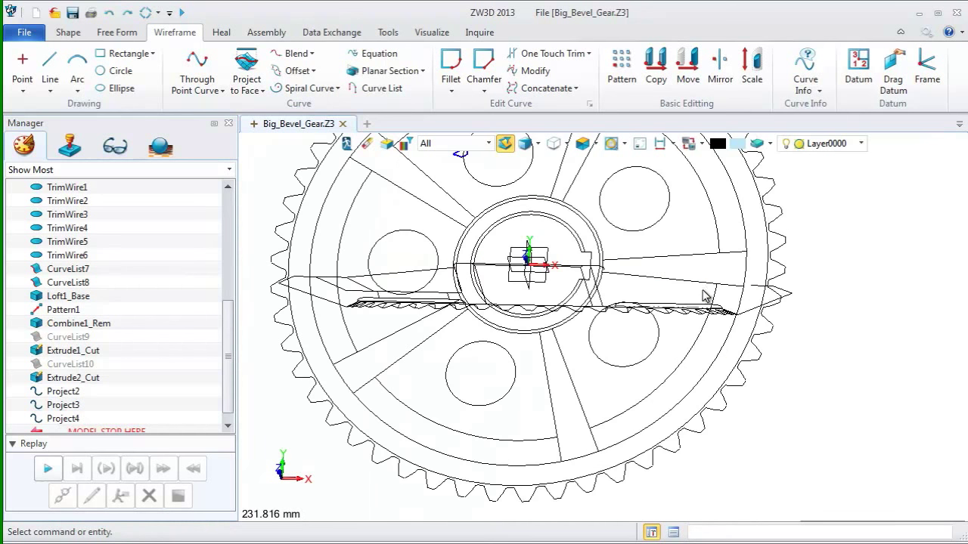
pyautogui.moveTo(702, 296); pyautogui.dragTo(633, 321, button='right')
pyautogui.scroll(-2, 633, 318)
pyautogui.moveTo(631, 322); pyautogui.dragTo(698, 408, button='middle')
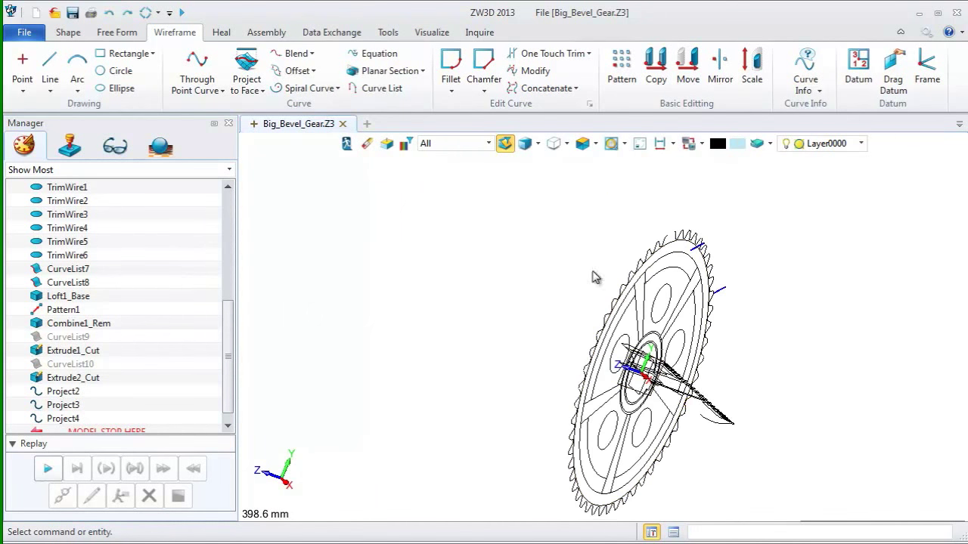
pyautogui.click(625, 144)
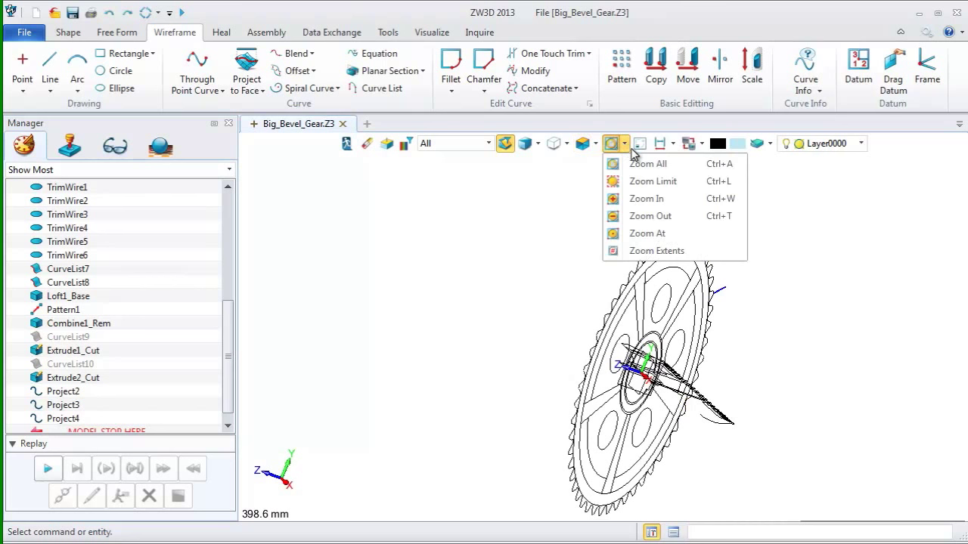
pyautogui.click(698, 143)
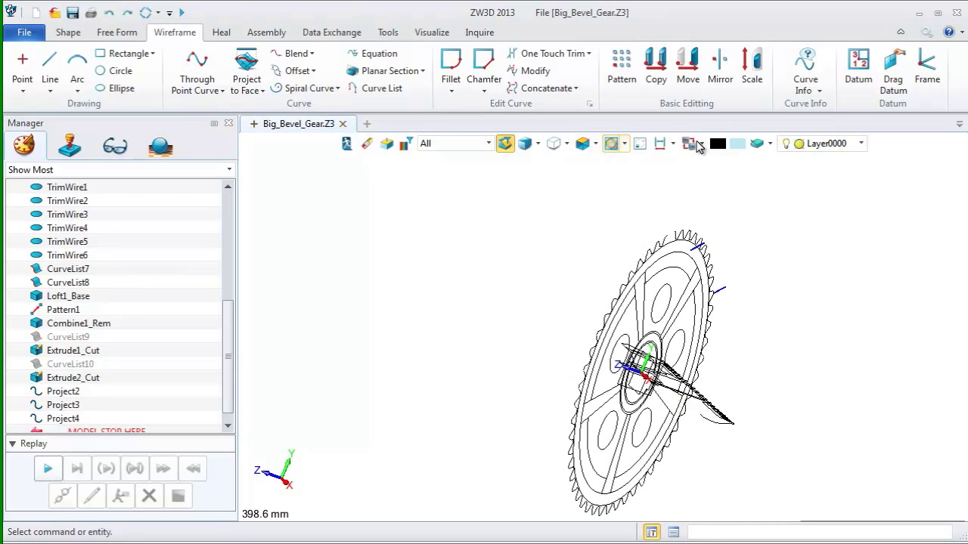
pyautogui.click(694, 143)
# Filter the selection to Curve List and blank all the curve lists displayed on the gear.
pyautogui.moveTo(573, 296)
pyautogui.mouseDown(button='right')
pyautogui.moveTo(537, 336)
pyautogui.moveTo(549, 335)
pyautogui.mouseUp(button='right')
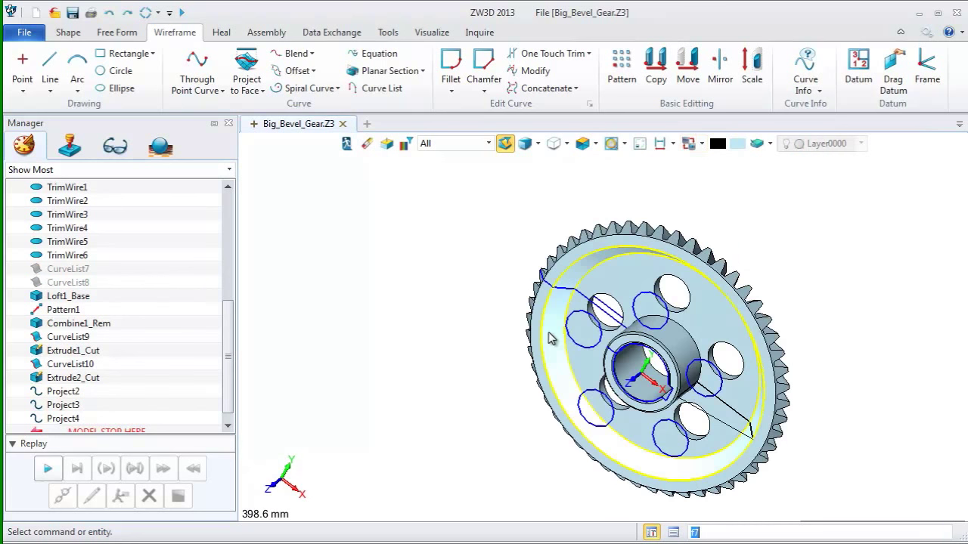
pyautogui.moveTo(549, 335); pyautogui.dragTo(543, 294, button='middle')
pyautogui.click(503, 353)
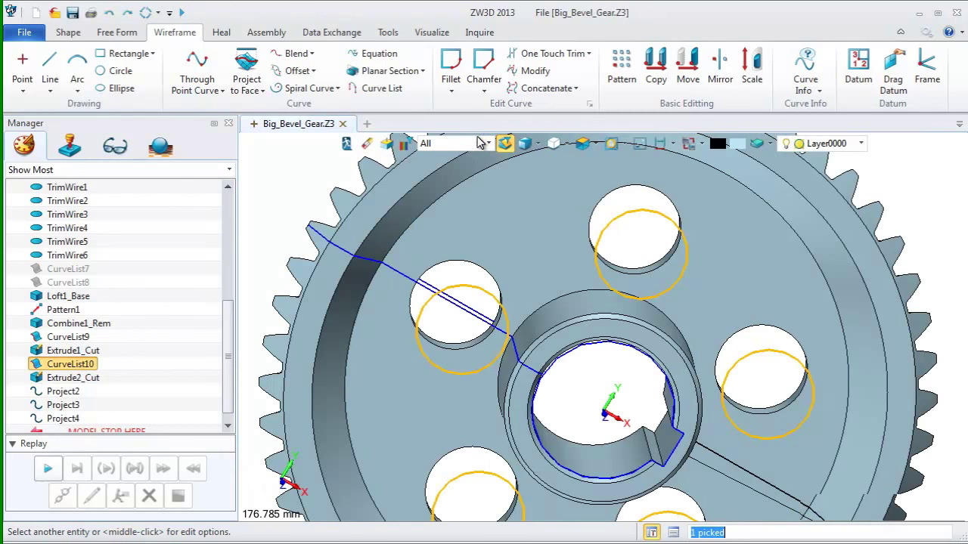
pyautogui.click(489, 143)
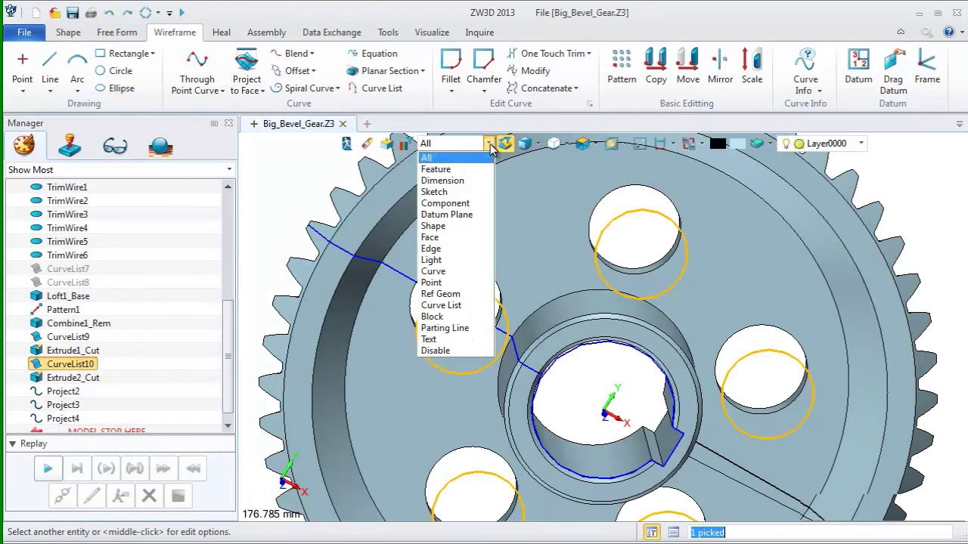
pyautogui.click(456, 306)
pyautogui.scroll(-5, 518, 295)
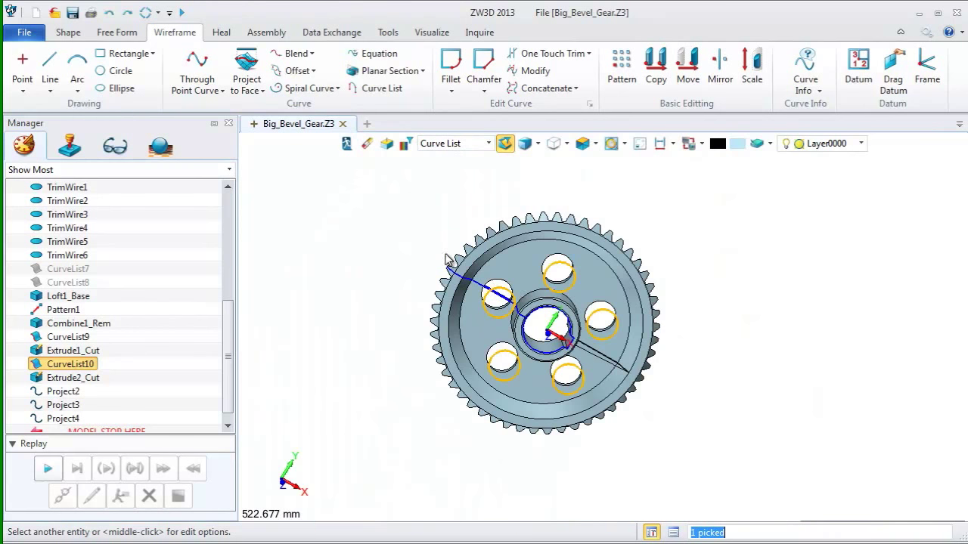
pyautogui.moveTo(415, 234); pyautogui.dragTo(707, 424)
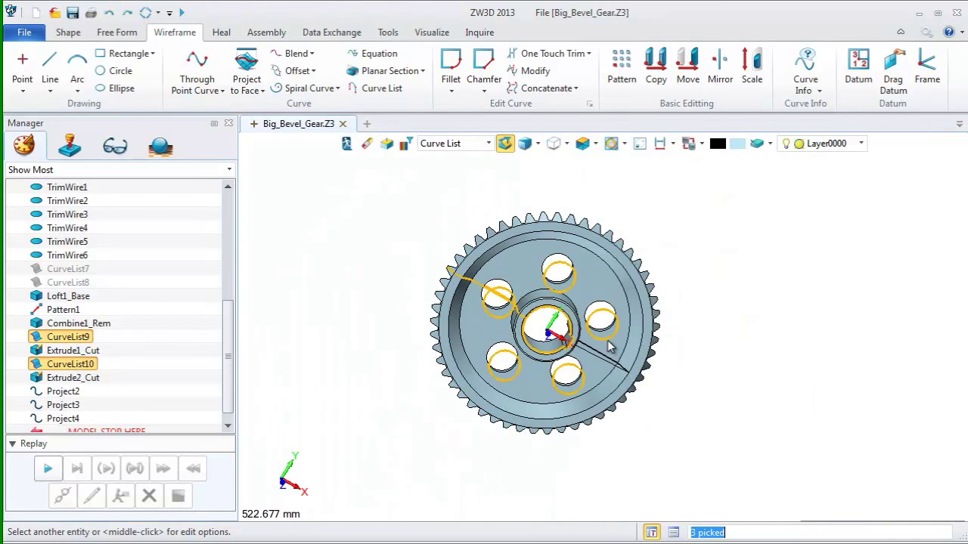
pyautogui.rightClick(611, 342)
pyautogui.click(647, 418)
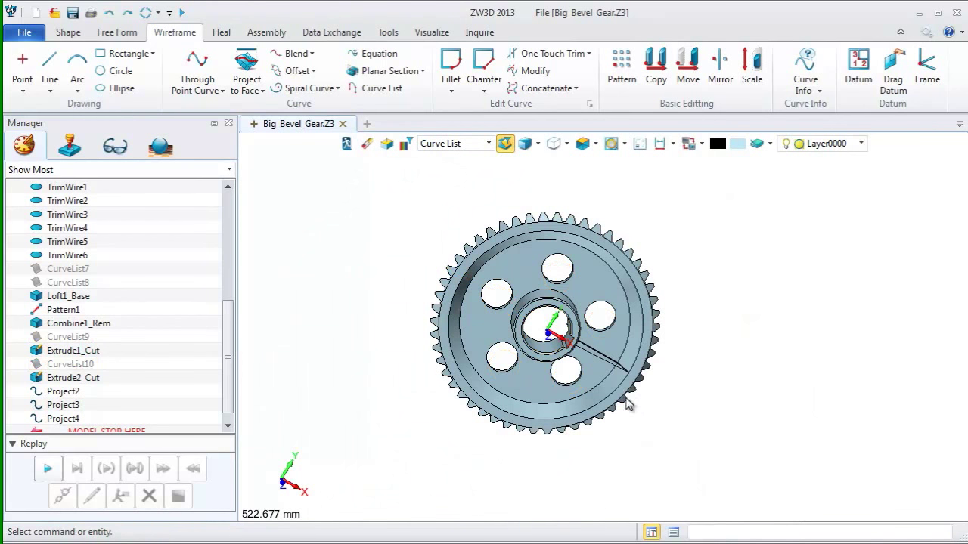
# Start a Revolve and insert the five connected rib profile curves as its profile curve list.
pyautogui.moveTo(671, 361); pyautogui.dragTo(637, 305, button='right')
pyautogui.scroll(3, 613, 368)
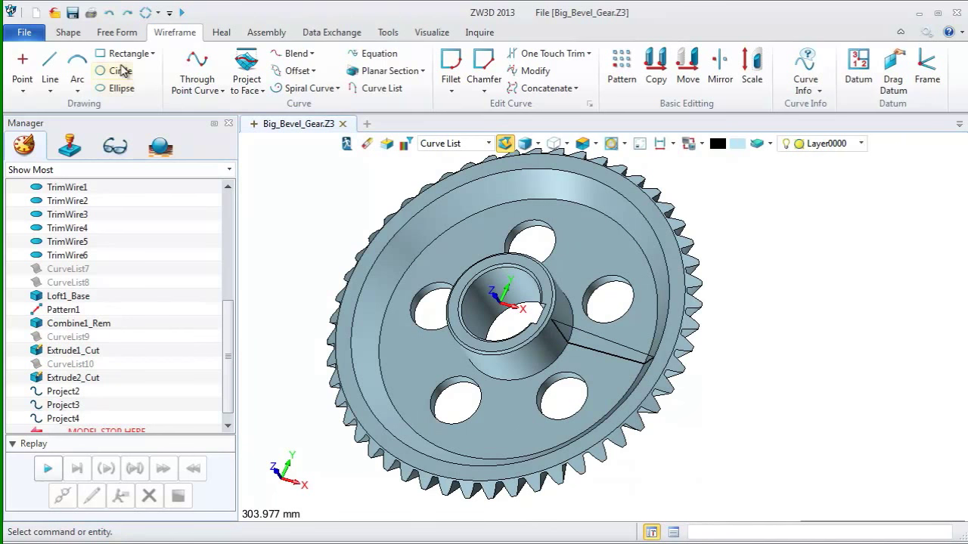
pyautogui.click(68, 34)
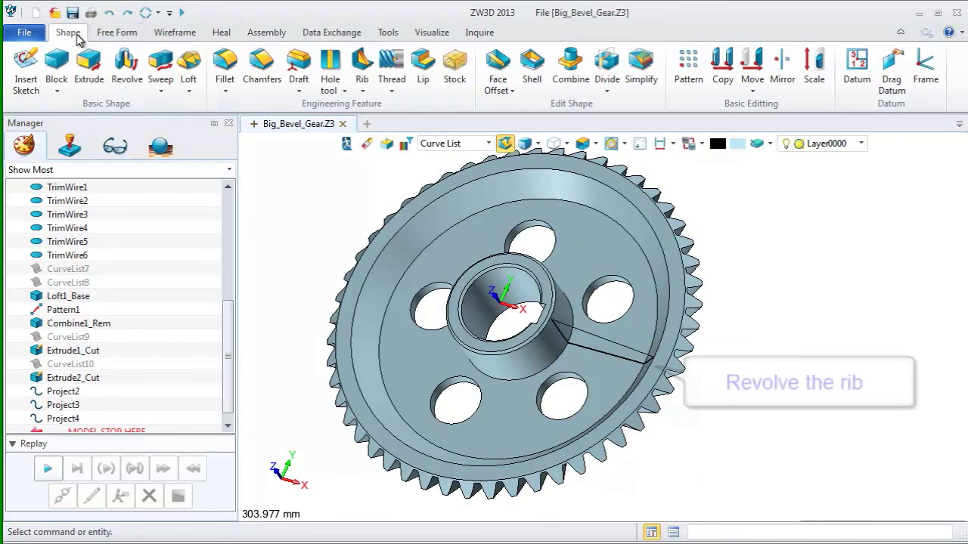
pyautogui.click(135, 65)
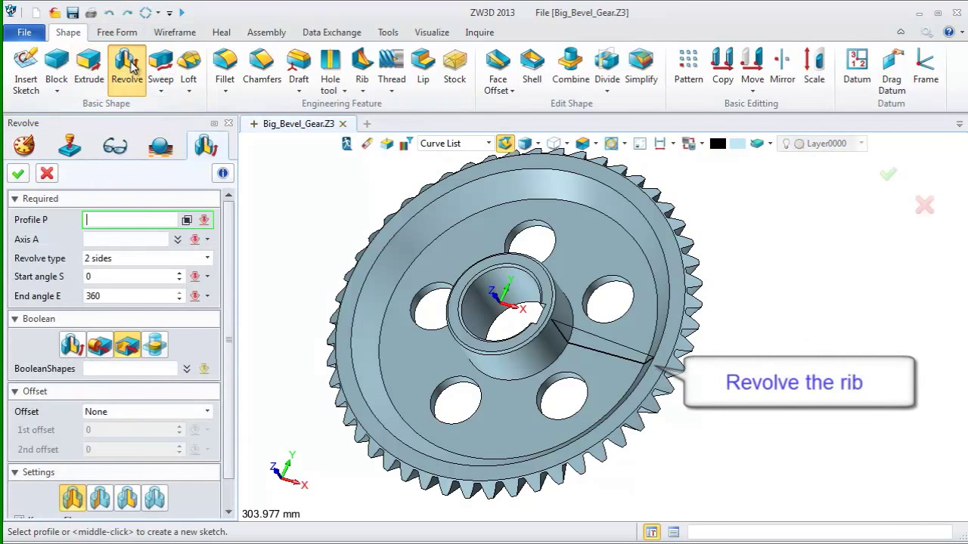
pyautogui.rightClick(290, 208)
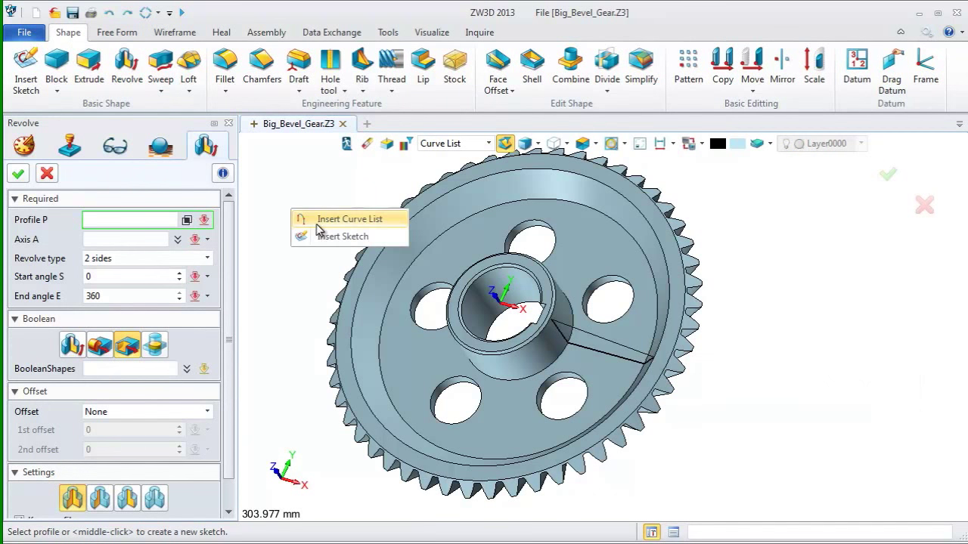
pyautogui.click(348, 219)
pyautogui.click(616, 343)
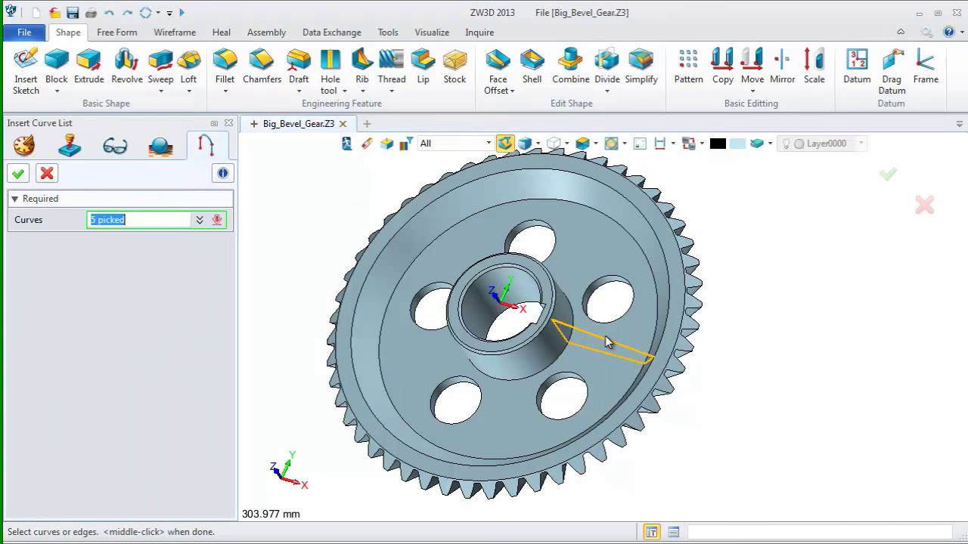
pyautogui.click(27, 172)
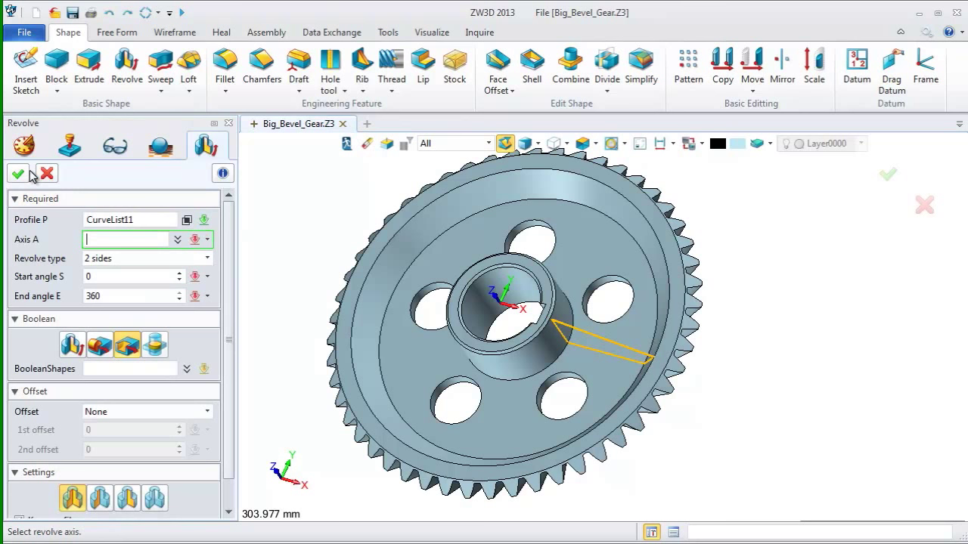
# Revolve the rib profile about the Z axis from -5 to 5 degrees and add it to the gear body.
pyautogui.rightClick(335, 236)
pyautogui.click(355, 250)
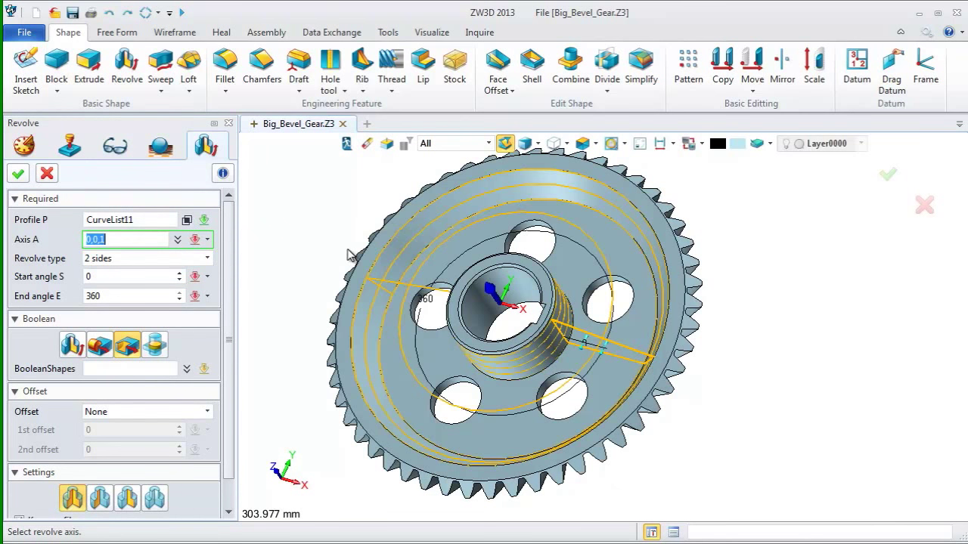
pyautogui.click(139, 275)
pyautogui.write('-5')
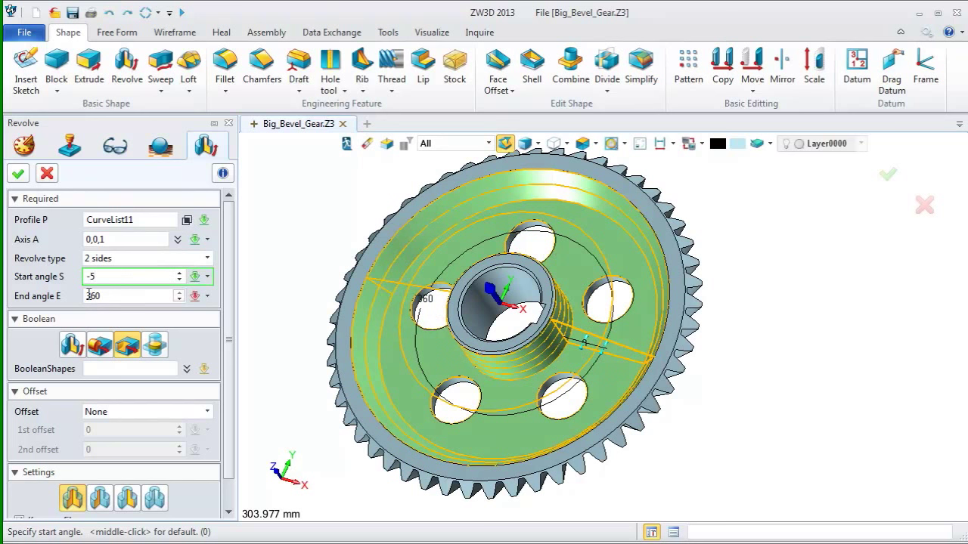
pyautogui.click(104, 296)
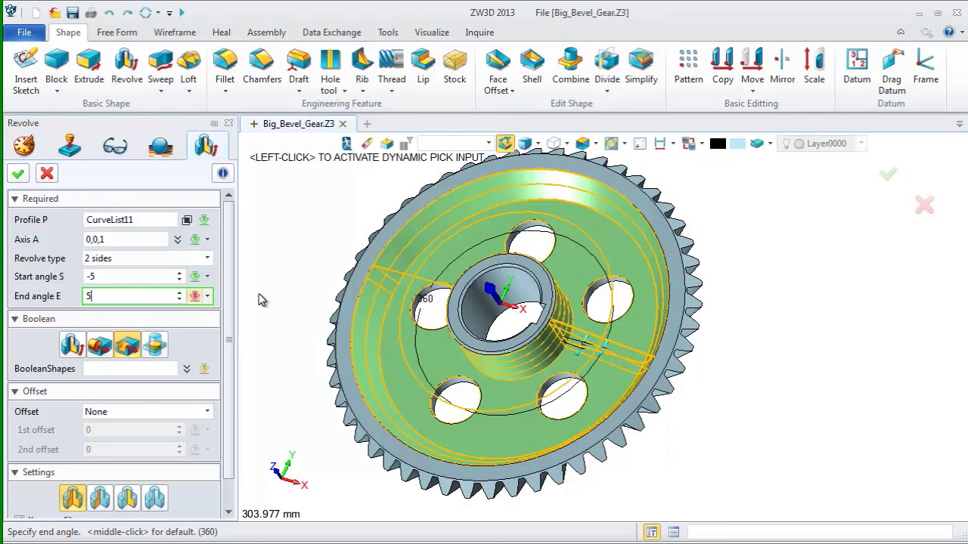
pyautogui.press('Return')
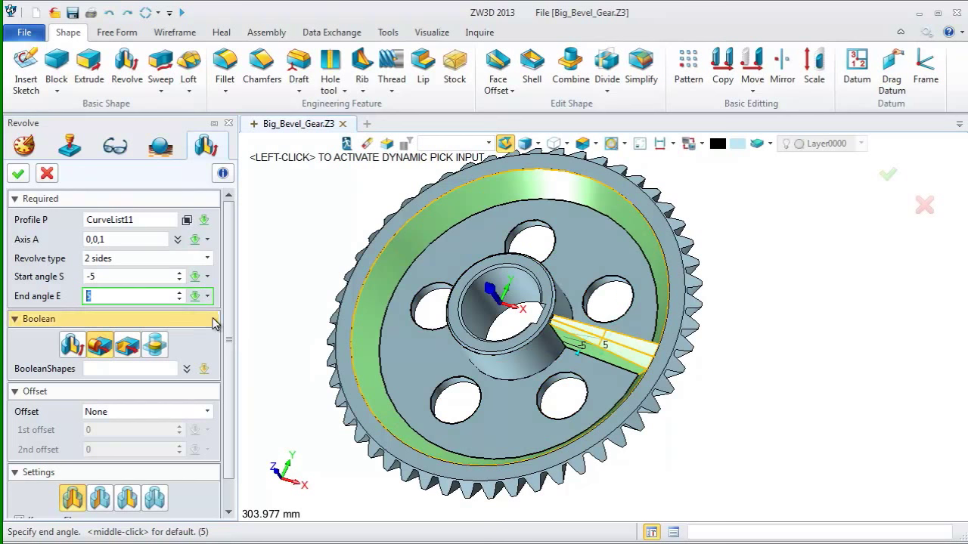
pyautogui.click(19, 176)
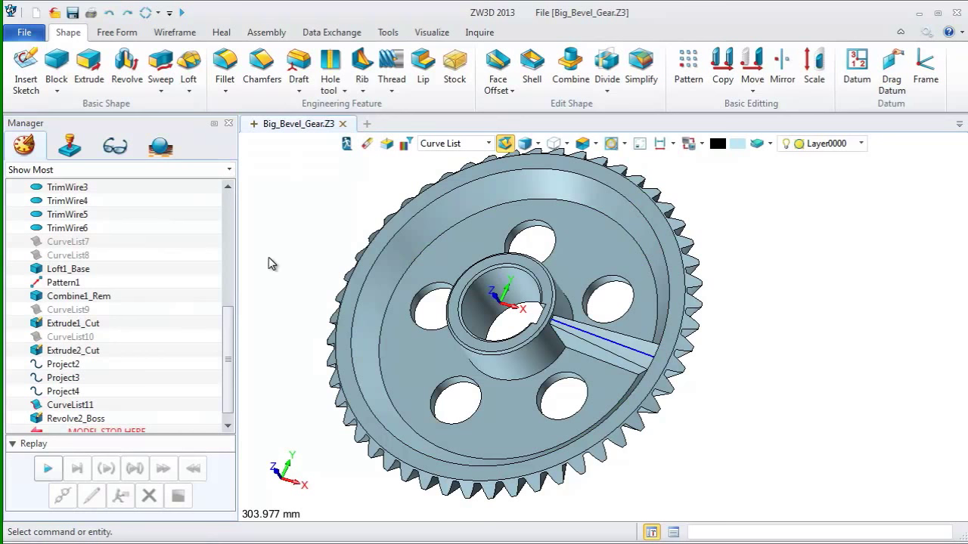
# Start a circular Pattern, filter the selection to Feature, and choose the revolved rib as base with the Z axis as direction.
pyautogui.moveTo(268, 257); pyautogui.dragTo(399, 318, button='middle')
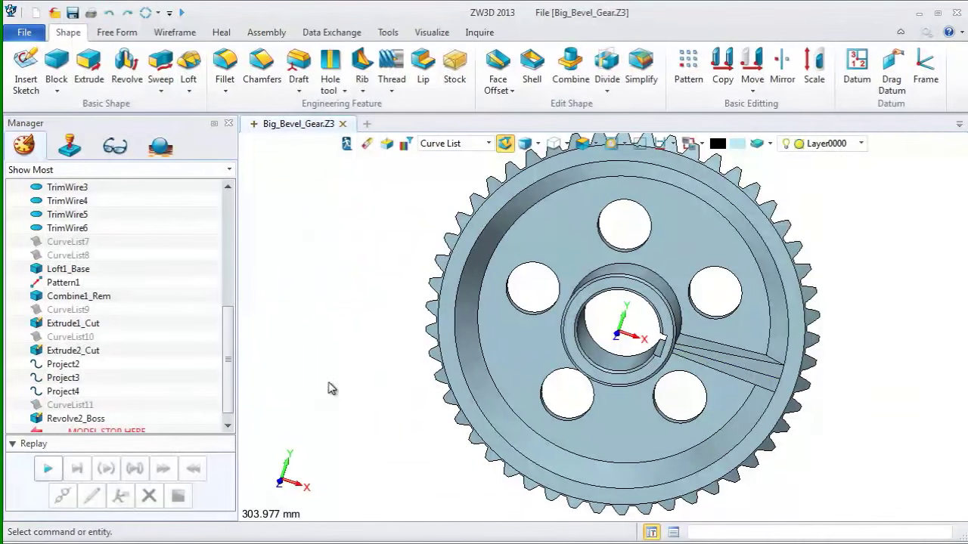
pyautogui.moveTo(328, 384); pyautogui.dragTo(303, 368, button='right')
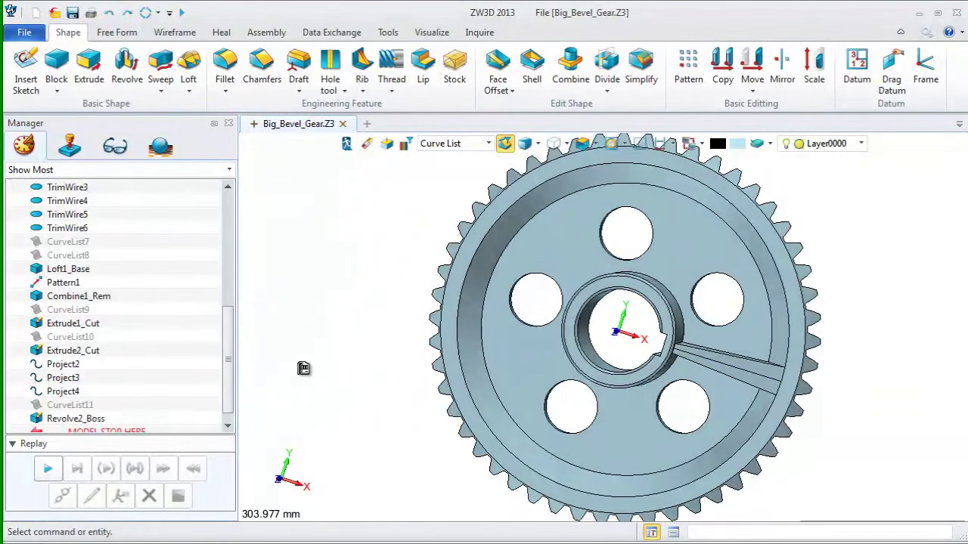
pyautogui.moveTo(302, 368); pyautogui.dragTo(350, 364, button='middle')
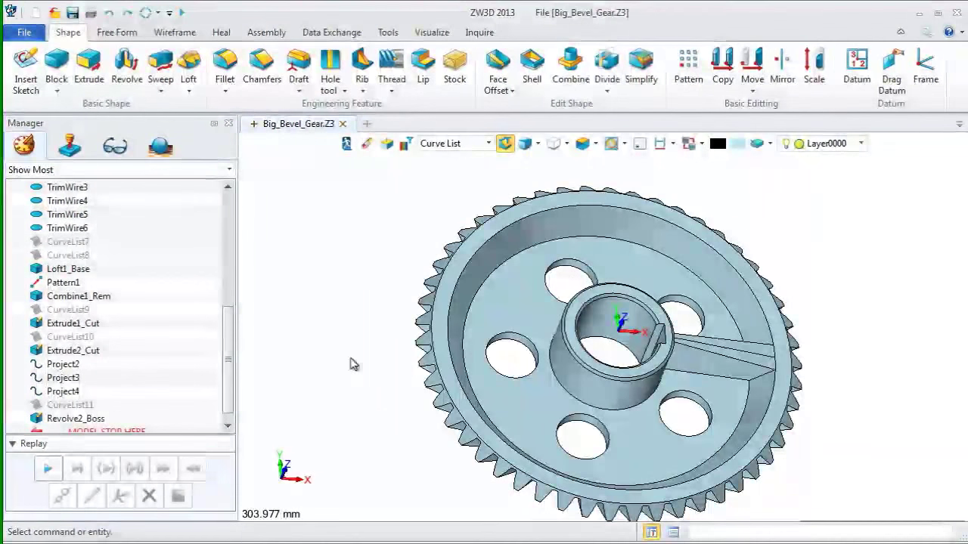
pyautogui.click(686, 66)
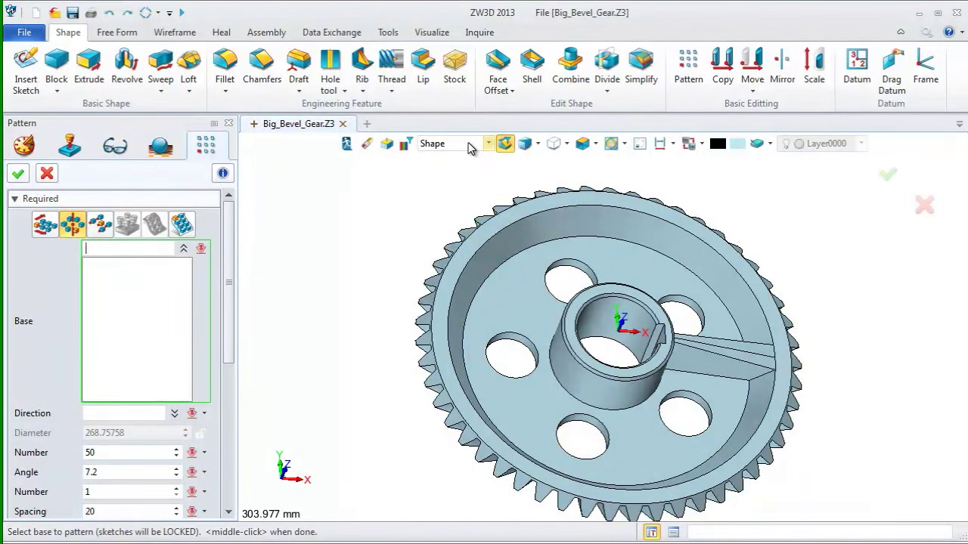
pyautogui.click(469, 146)
pyautogui.click(449, 169)
pyautogui.click(715, 355)
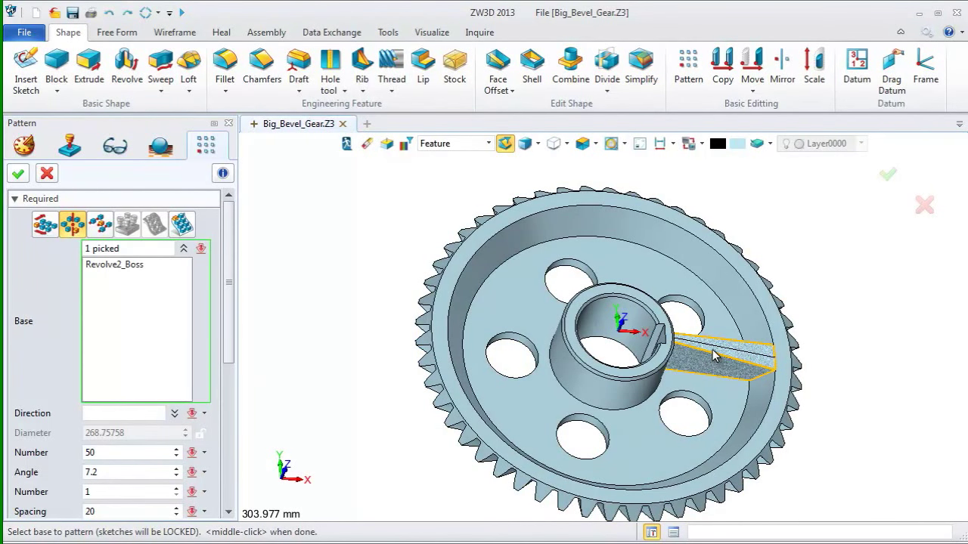
pyautogui.middleClick(715, 355)
pyautogui.rightClick(706, 338)
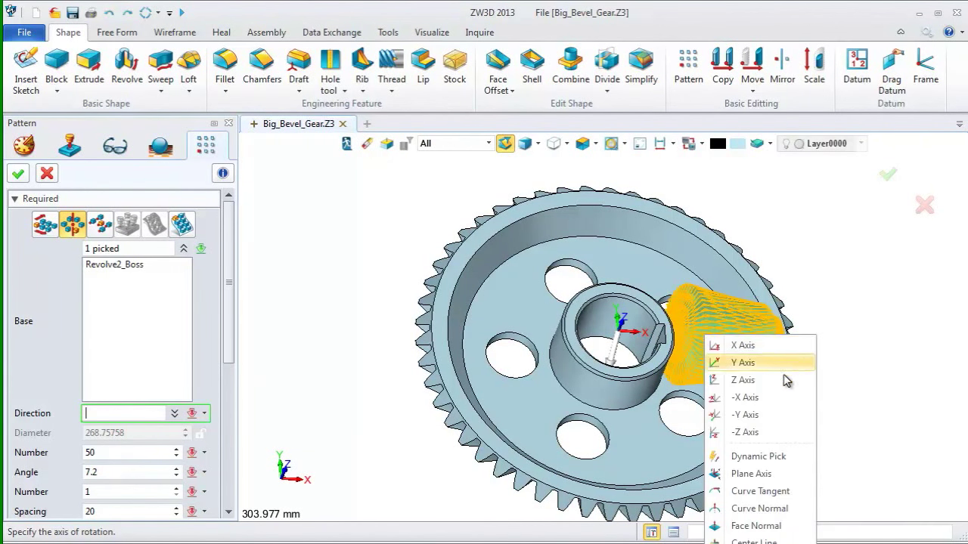
pyautogui.click(764, 381)
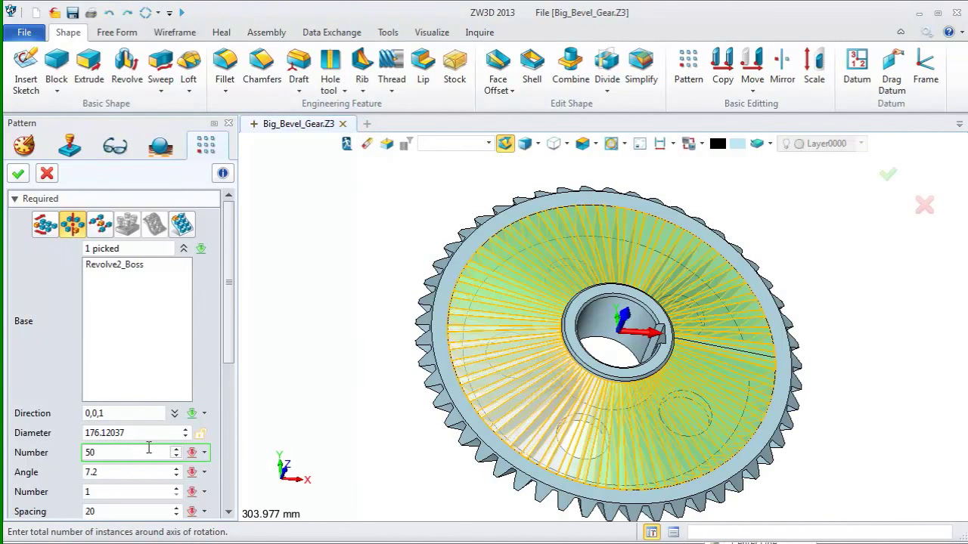
# Set the rib pattern to 5 instances with 72-degree angular spacing and create it.
pyautogui.press('BackSpace')
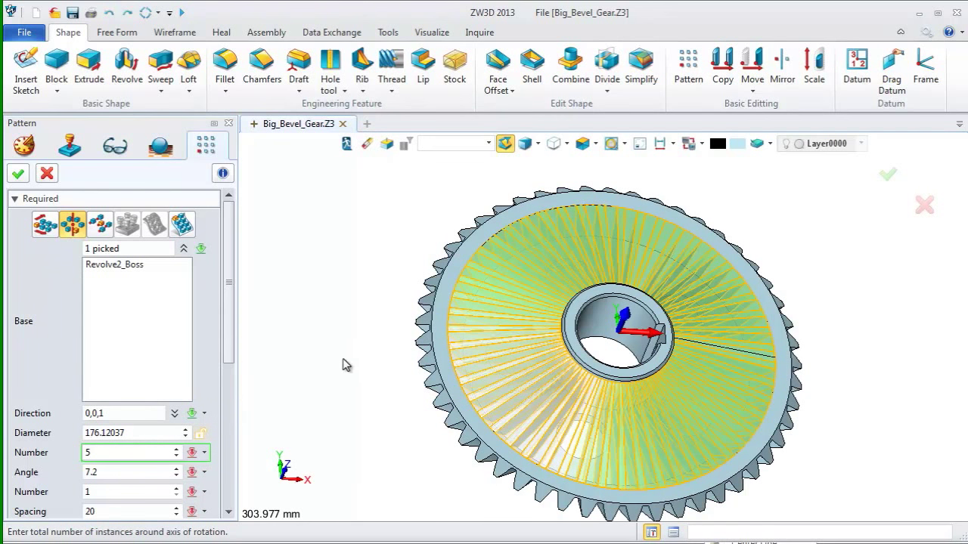
pyautogui.click(115, 472)
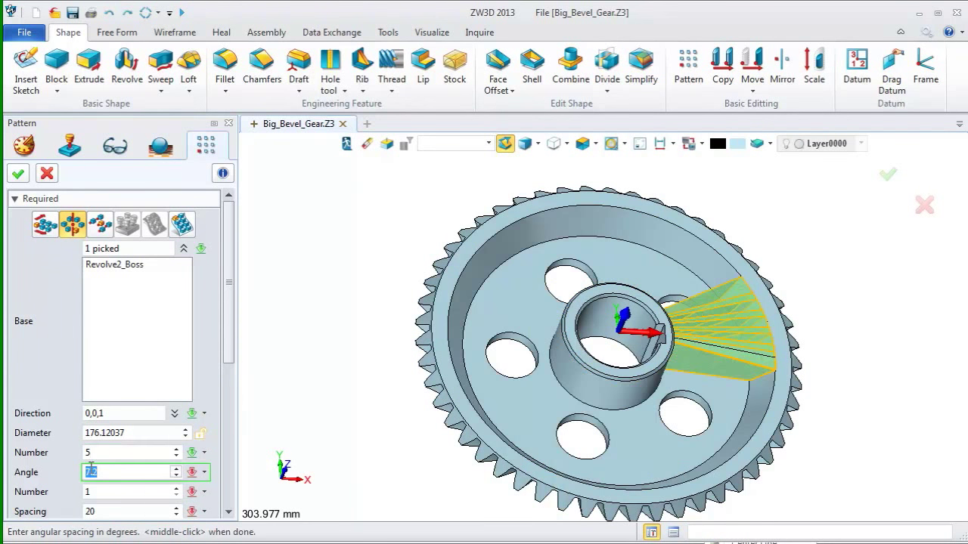
pyautogui.press('Tab')
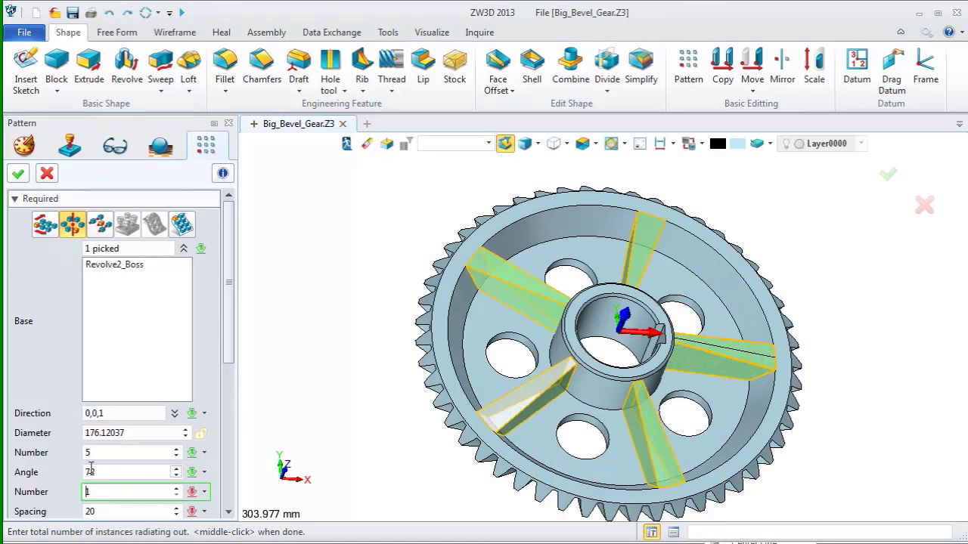
pyautogui.scroll(-5, 232, 347)
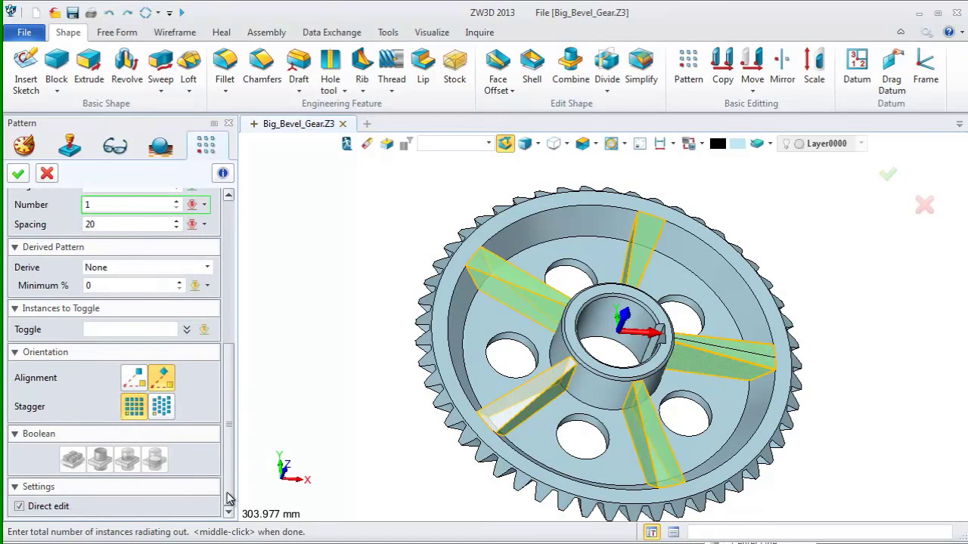
pyautogui.scroll(5, 214, 302)
pyautogui.click(19, 172)
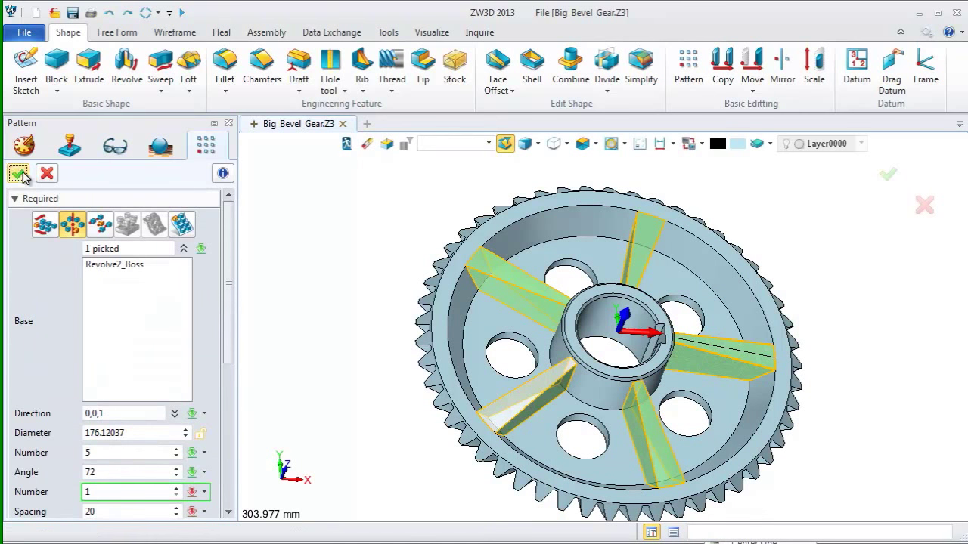
pyautogui.moveTo(304, 306); pyautogui.dragTo(287, 332, button='middle')
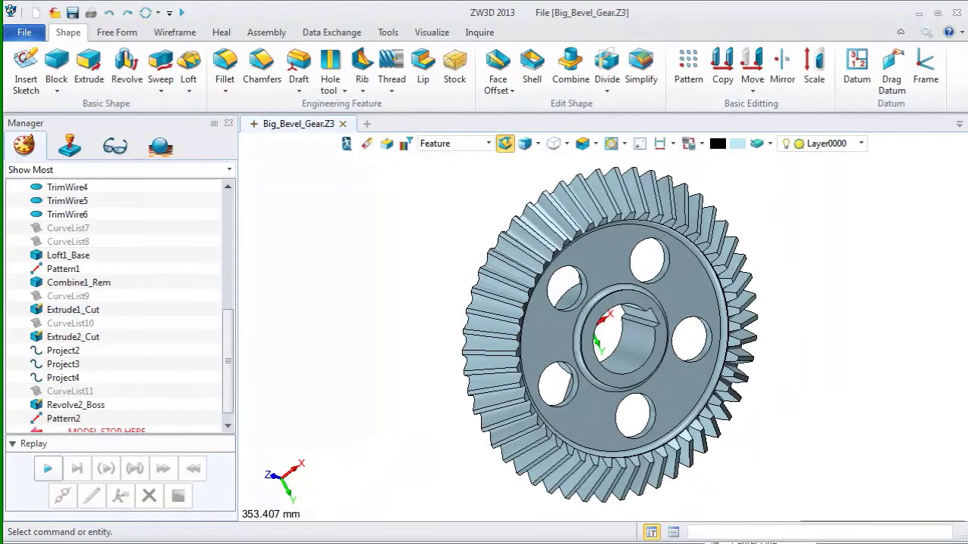